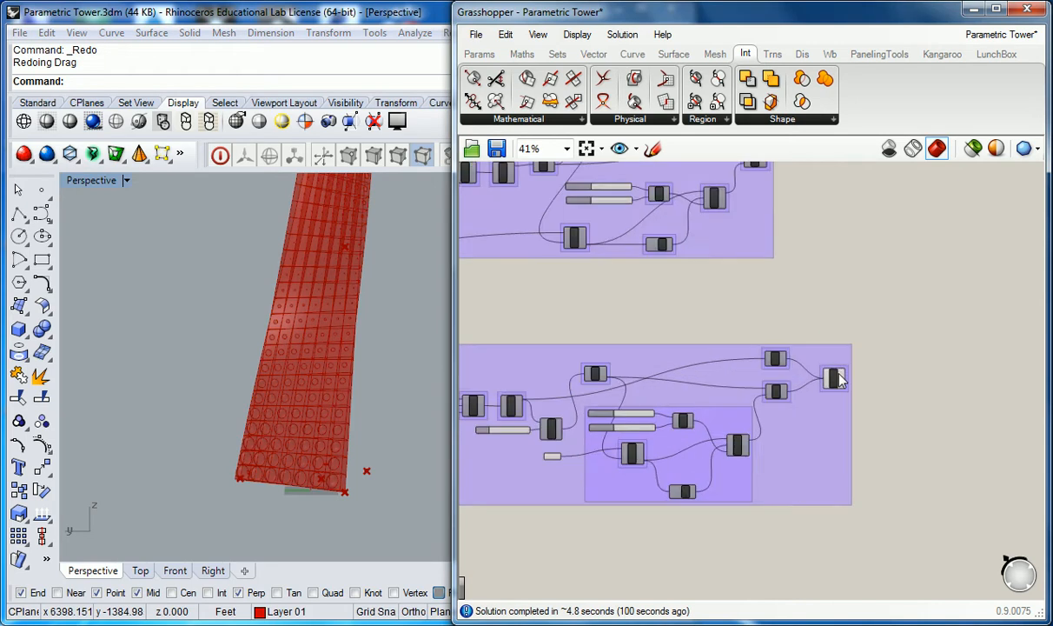
# Step: Turn off the preview of the Solid Union component at the end of the lower group
pyautogui.click(832, 377)
pyautogui.rightClick(832, 378)
pyautogui.click(848, 366)
pyautogui.scroll(3, 844, 368)
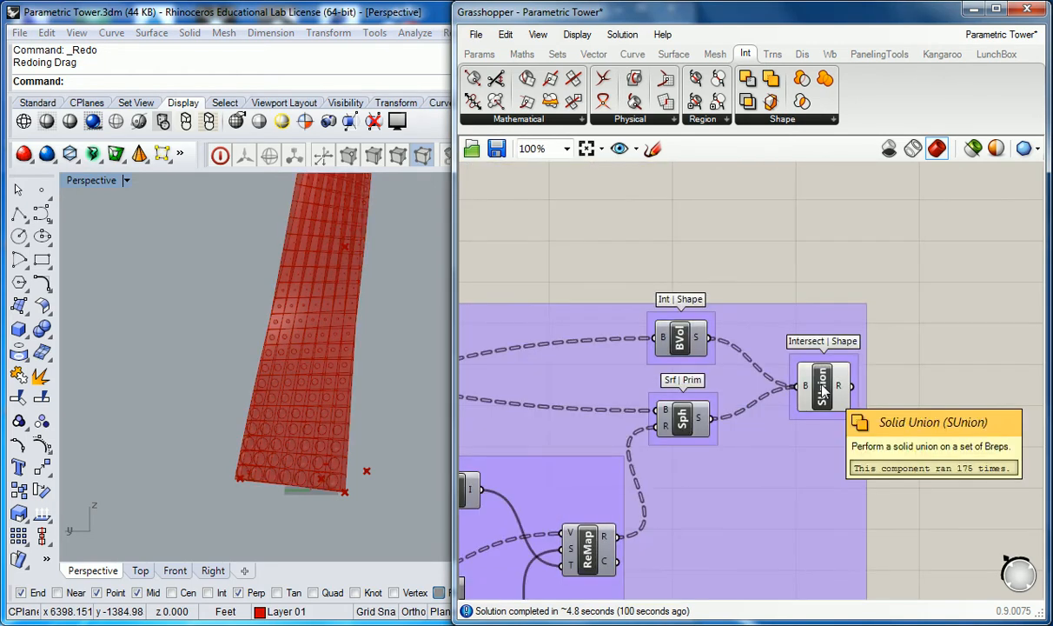
pyautogui.click(823, 393)
pyautogui.rightClick(821, 391)
pyautogui.click(834, 417)
pyautogui.click(901, 341)
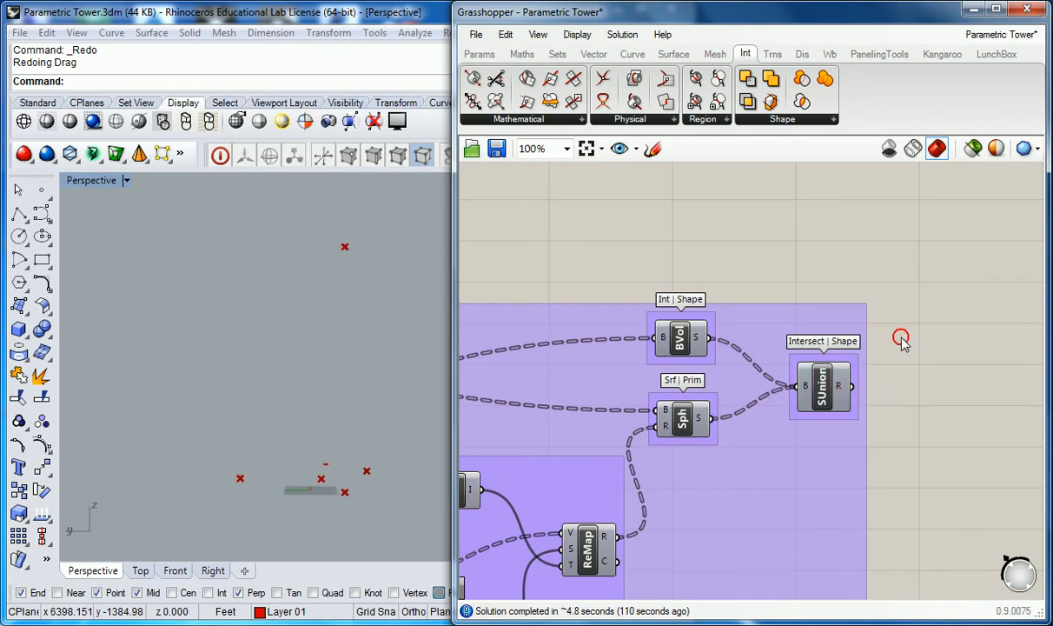
# Step: Duplicate the lower group's components from the first DeBrep through List Item, Area, Pt and CP, with their sliders, and place the copies below the group
pyautogui.scroll(-5, 786, 373)
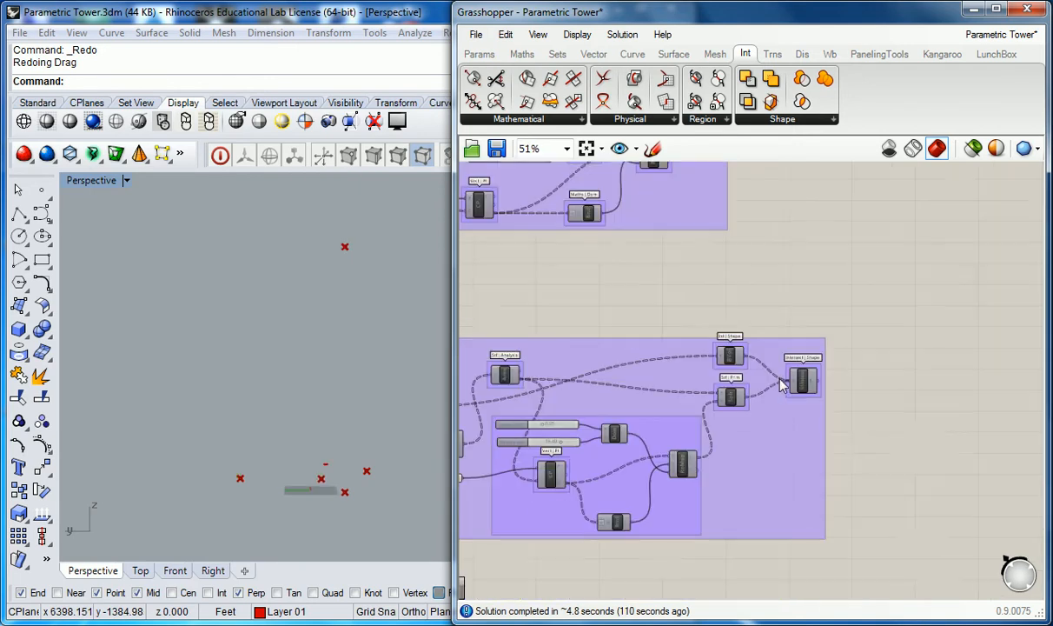
pyautogui.scroll(5, 596, 366)
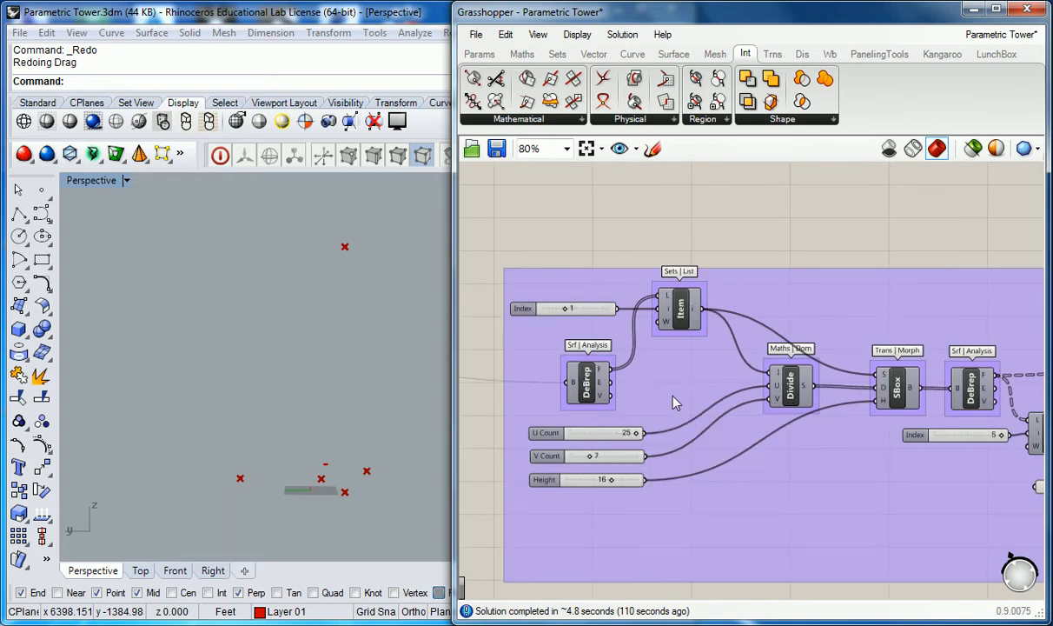
pyautogui.scroll(-2, 875, 398)
pyautogui.moveTo(872, 358); pyautogui.dragTo(735, 344, button='right')
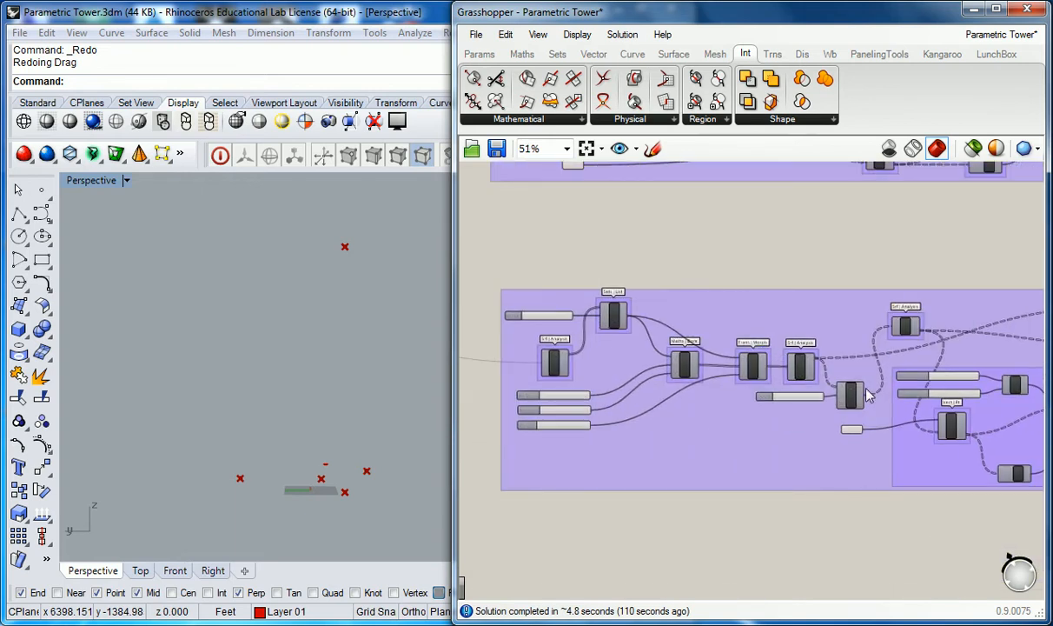
pyautogui.scroll(2, 837, 412)
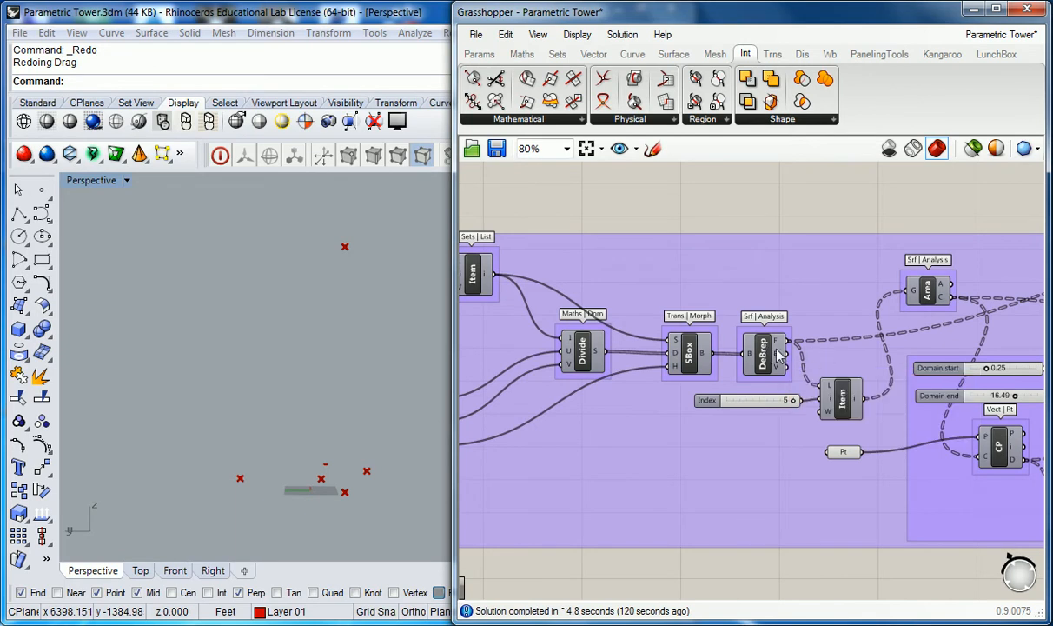
pyautogui.scroll(-2, 769, 369)
pyautogui.moveTo(487, 234); pyautogui.dragTo(890, 447)
pyautogui.scroll(3, 891, 391)
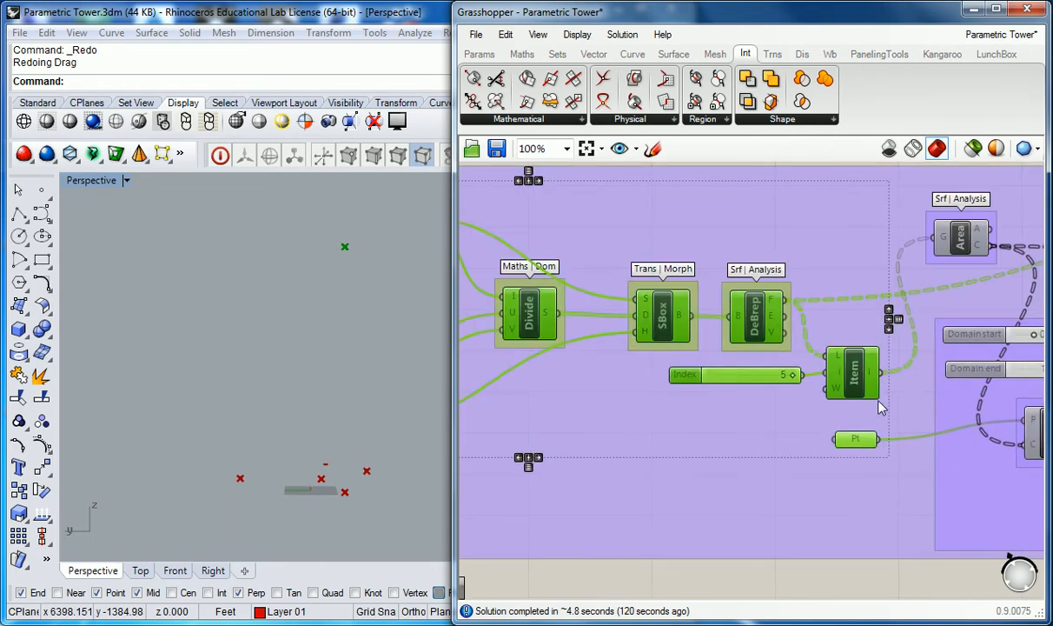
pyautogui.scroll(-1, 856, 372)
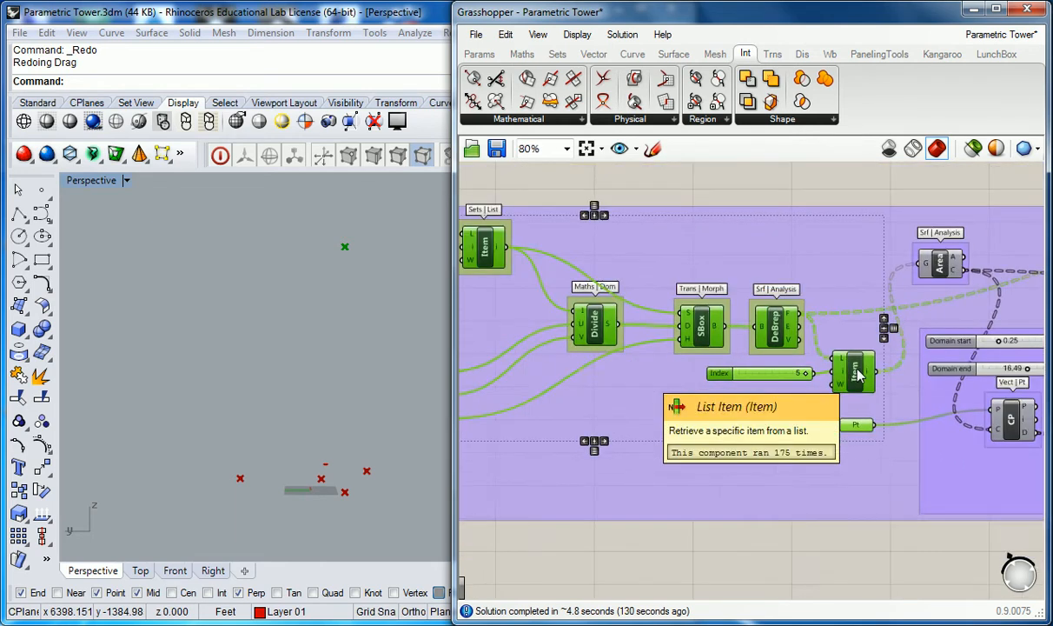
pyautogui.moveTo(797, 321)
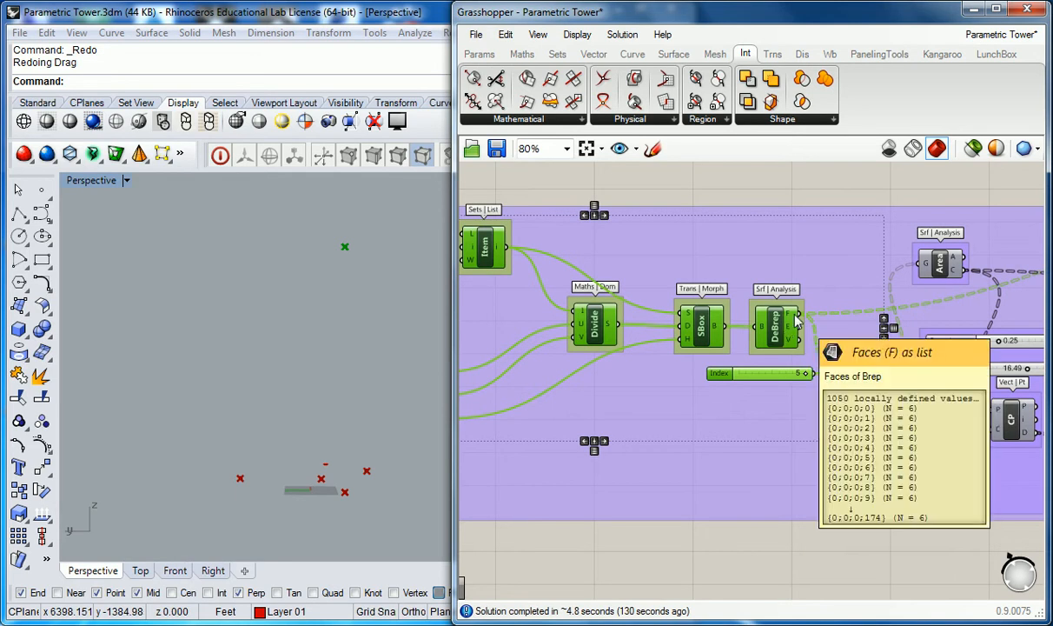
pyautogui.moveTo(859, 352); pyautogui.dragTo(733, 357, button='right')
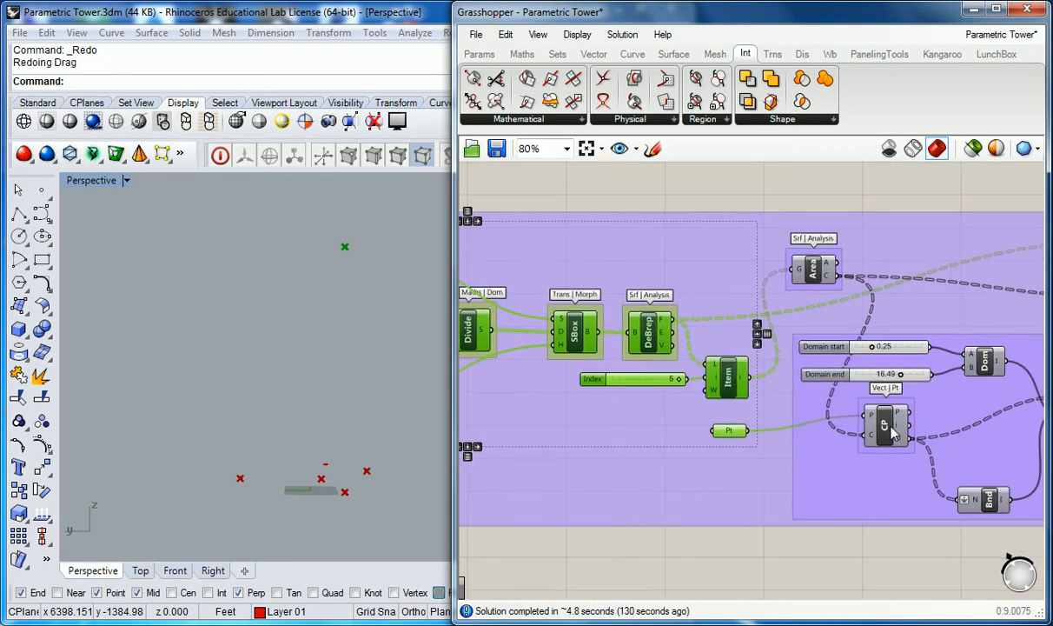
pyautogui.keyDown('shift'); pyautogui.click(889, 427); pyautogui.keyUp('shift')
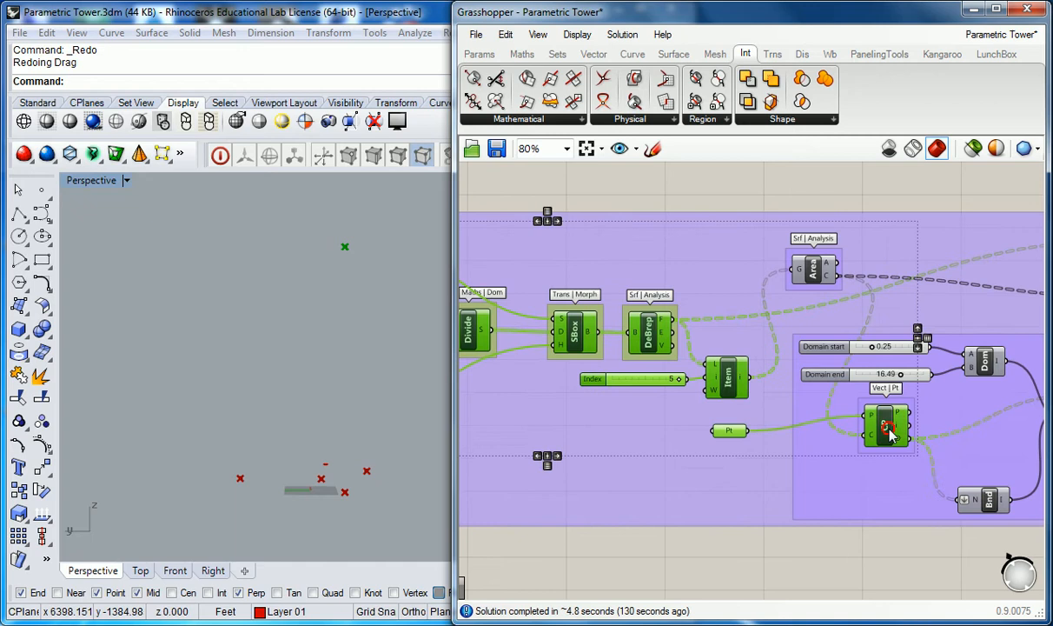
pyautogui.keyDown('shift'); pyautogui.click(820, 280); pyautogui.keyUp('shift')
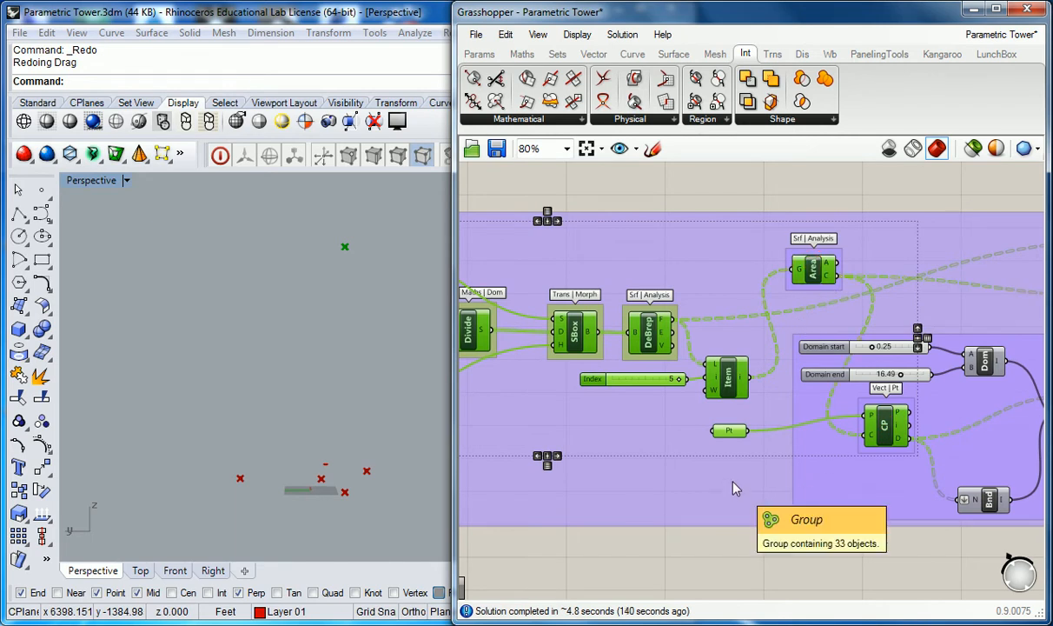
pyautogui.scroll(-4, 704, 543)
pyautogui.moveTo(696, 522); pyautogui.dragTo(773, 460, button='right')
pyautogui.scroll(-4, 719, 370)
pyautogui.moveTo(717, 365); pyautogui.dragTo(718, 473)
pyautogui.click(656, 442)
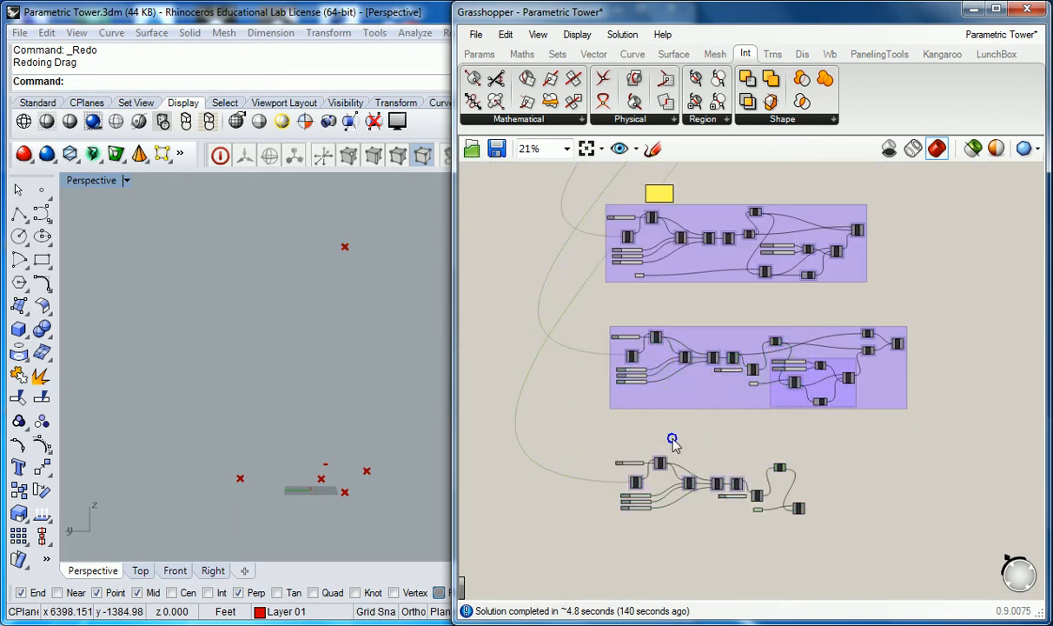
# Step: Rearrange the copied components by moving CP above Area and placing the Pt parameter beside CP's point input
pyautogui.scroll(5, 666, 433)
pyautogui.scroll(1, 702, 409)
pyautogui.moveTo(729, 401); pyautogui.dragTo(699, 327, button='right')
pyautogui.moveTo(861, 347); pyautogui.dragTo(803, 361, button='right')
pyautogui.click(877, 334)
pyautogui.click(826, 426)
pyautogui.moveTo(947, 467); pyautogui.dragTo(949, 298)
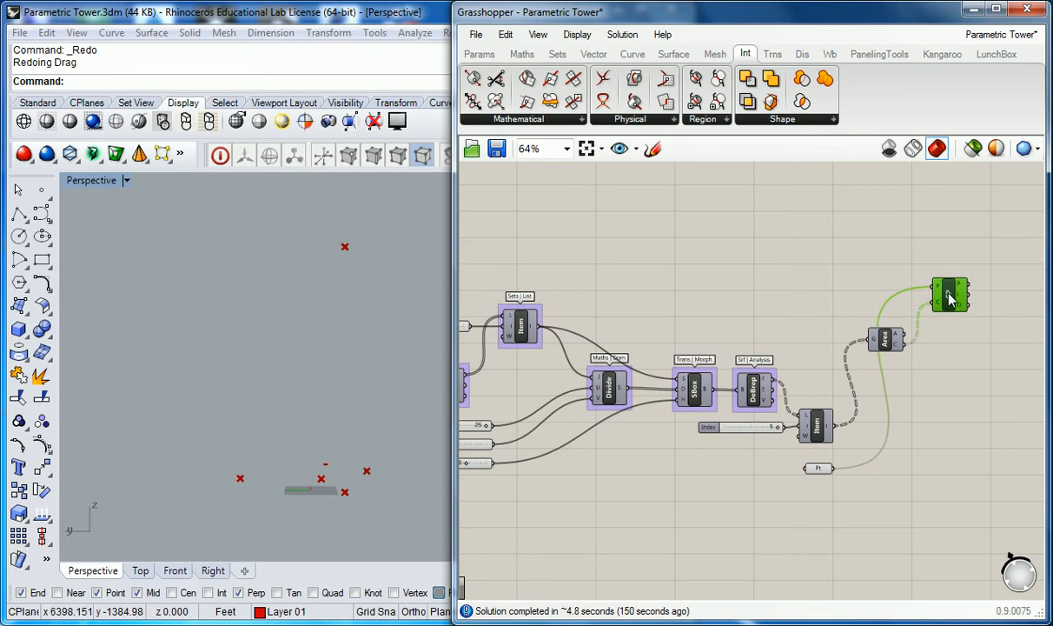
pyautogui.moveTo(817, 468); pyautogui.dragTo(866, 287)
pyautogui.moveTo(700, 305); pyautogui.dragTo(770, 289, button='right')
pyautogui.moveTo(878, 371); pyautogui.dragTo(750, 379, button='right')
pyautogui.click(827, 331)
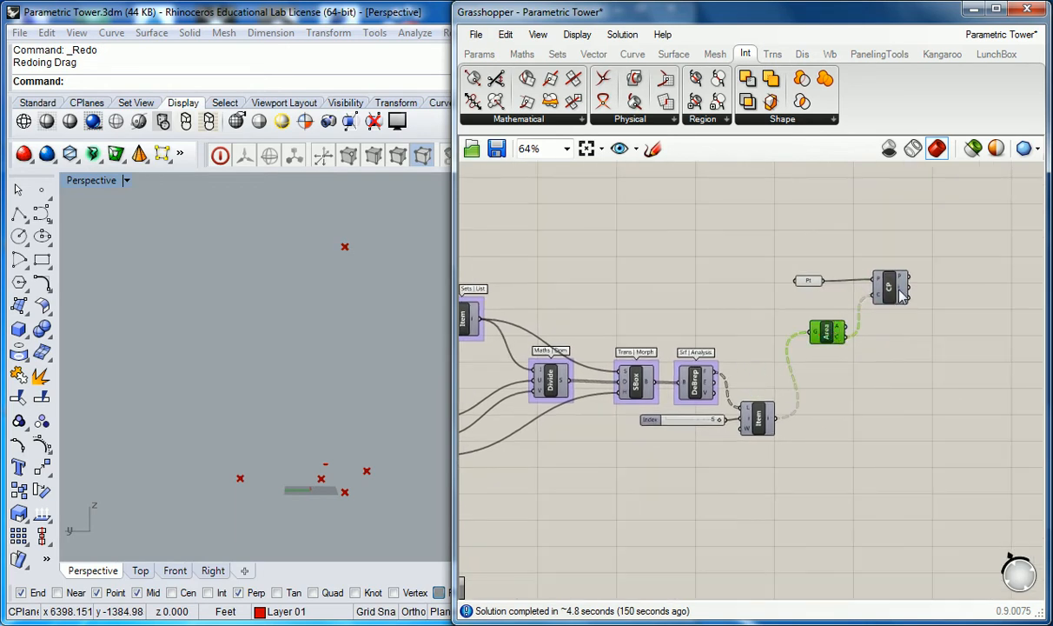
# Step: Turn on the preview of the copied List Item that follows the second DeBrep
pyautogui.rightClick(755, 418)
pyautogui.click(805, 450)
pyautogui.moveTo(306, 337); pyautogui.dragTo(343, 374, button='right')
pyautogui.scroll(2, 743, 417)
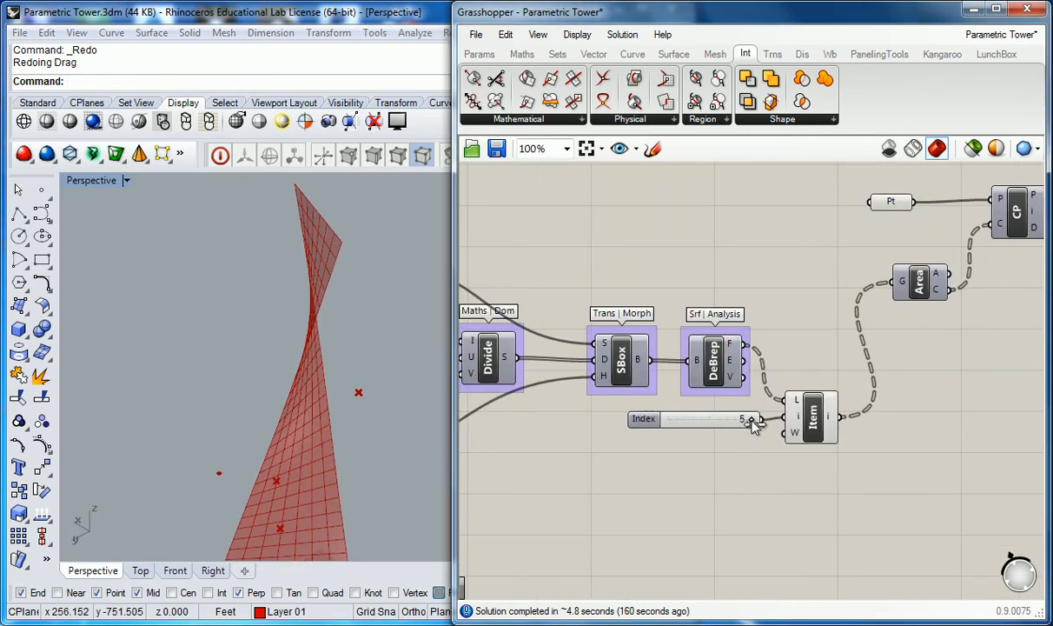
# Step: Set the copied face List Item's Index slider to 1 and inspect the extracted box faces in the Perspective viewport
pyautogui.moveTo(752, 423); pyautogui.dragTo(690, 420)
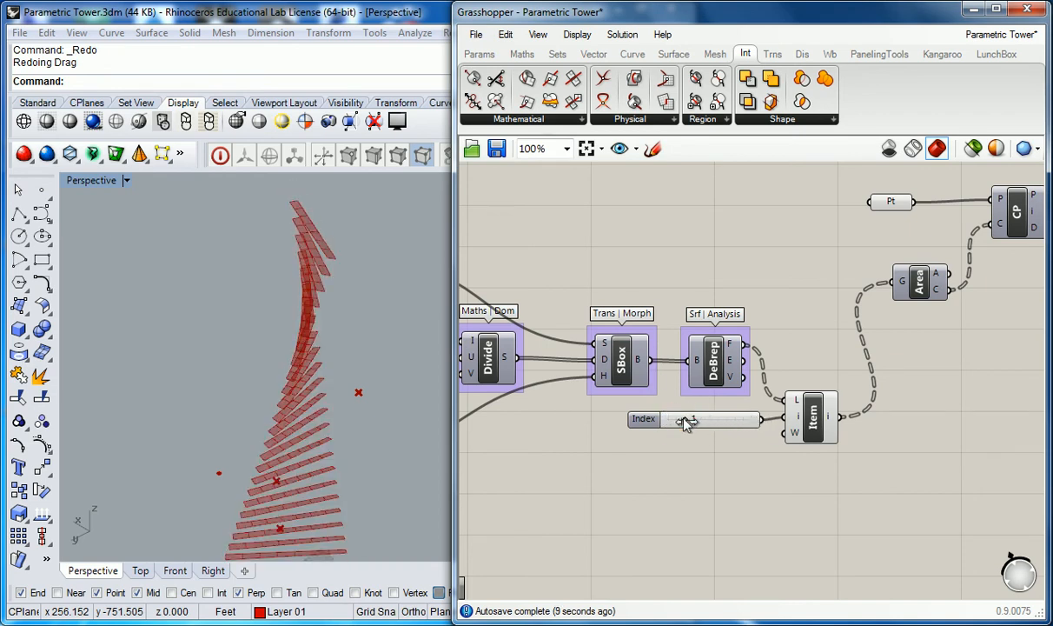
pyautogui.moveTo(364, 383); pyautogui.dragTo(214, 427, button='right')
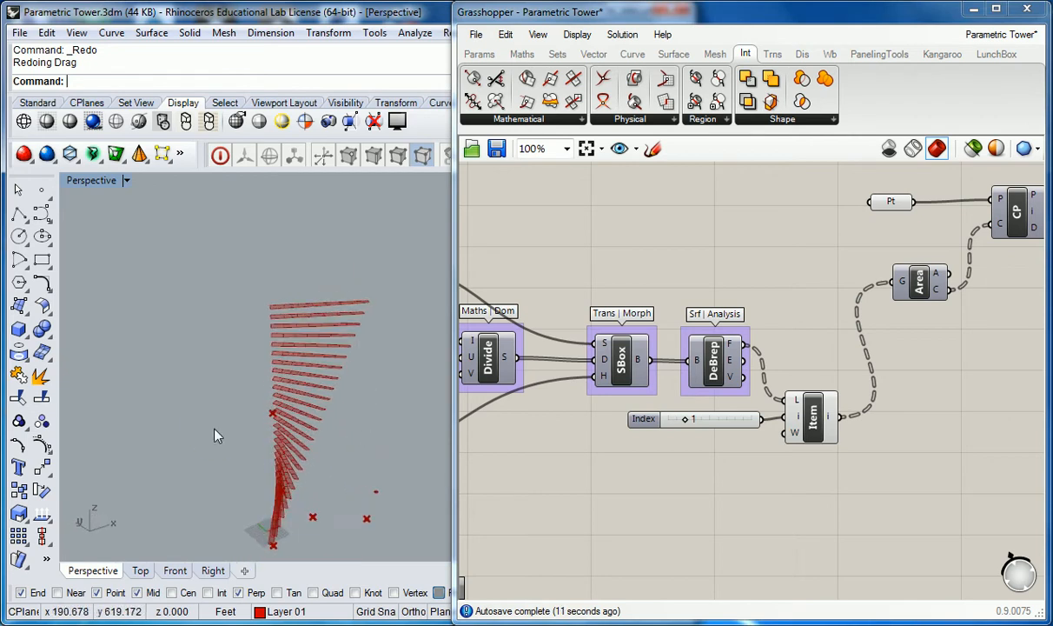
pyautogui.scroll(5, 324, 424)
pyautogui.moveTo(324, 423); pyautogui.dragTo(219, 392, button='right')
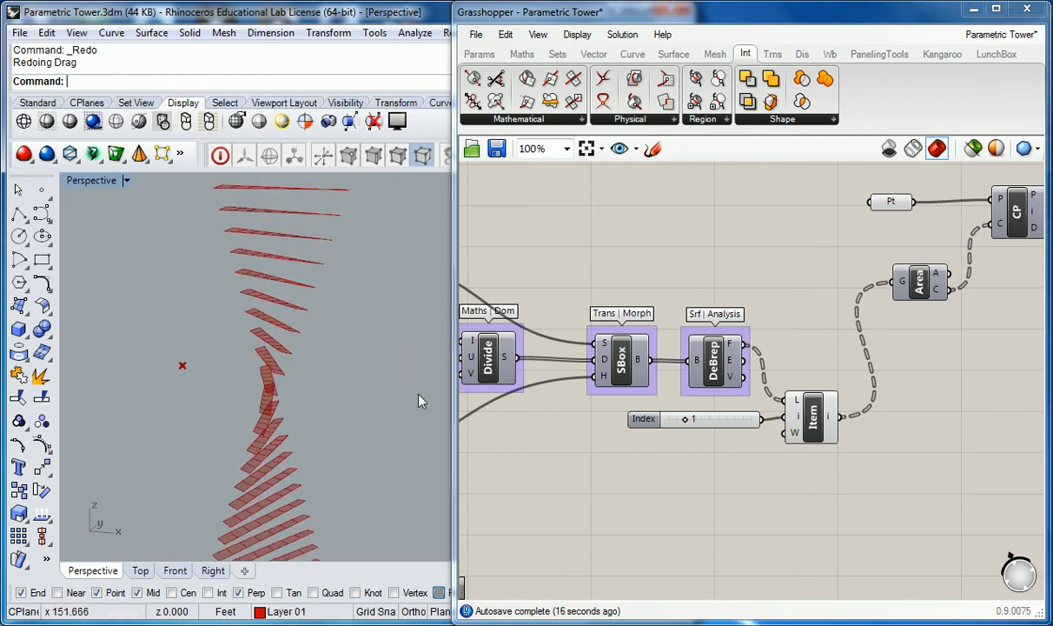
pyautogui.moveTo(266, 365)
pyautogui.mouseDown(button='right')
pyautogui.moveTo(251, 370)
pyautogui.moveTo(224, 421)
pyautogui.moveTo(297, 404)
pyautogui.moveTo(426, 289)
pyautogui.moveTo(233, 360)
pyautogui.moveTo(339, 363)
pyautogui.moveTo(301, 340)
pyautogui.moveTo(272, 356)
pyautogui.mouseUp(button='right')
pyautogui.moveTo(266, 293); pyautogui.dragTo(407, 333, button='right')
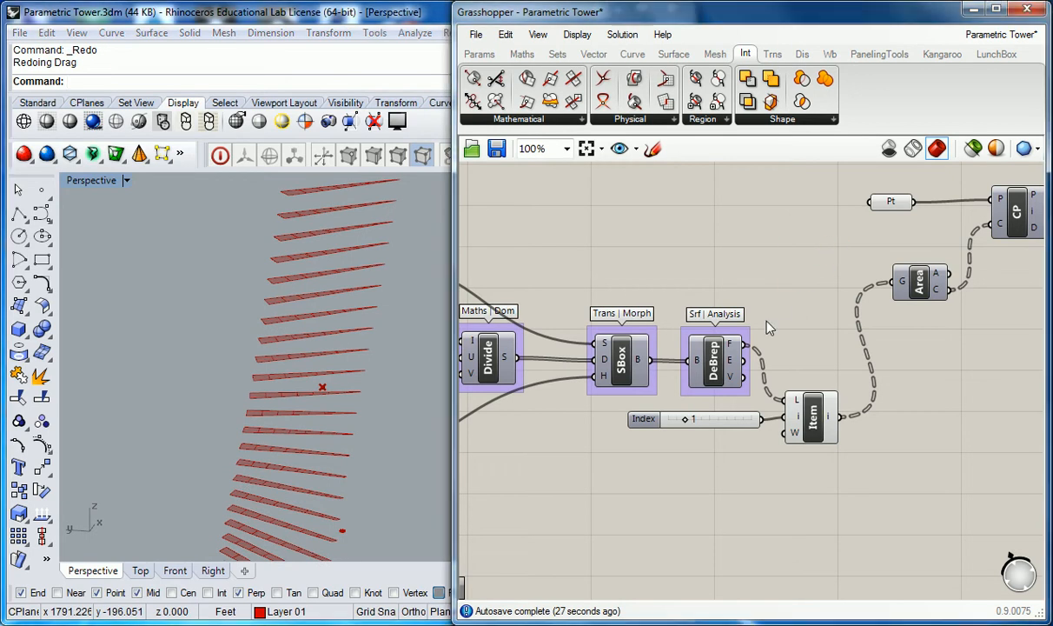
# Step: Return the copied face List Item's Index slider to 5
pyautogui.click(691, 422)
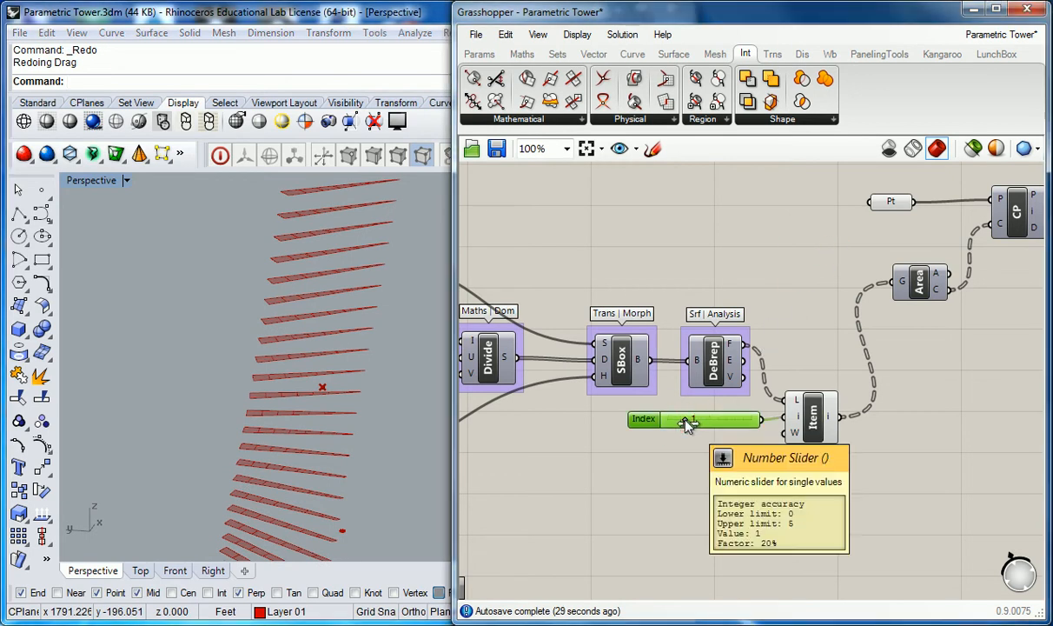
pyautogui.moveTo(686, 420); pyautogui.dragTo(774, 418)
pyautogui.click(743, 212)
# Step: Select the copied face List Item to highlight its panels in the viewport, and clear the selection
pyautogui.scroll(-5, 721, 191)
pyautogui.scroll(1, 765, 223)
pyautogui.moveTo(765, 224); pyautogui.dragTo(797, 291, button='right')
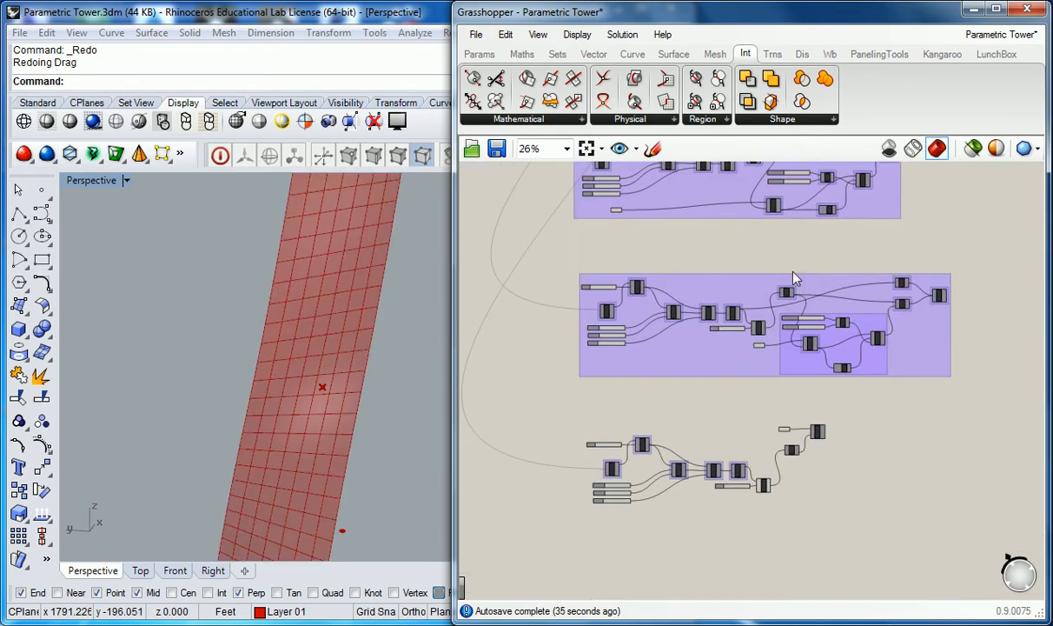
pyautogui.scroll(5, 754, 389)
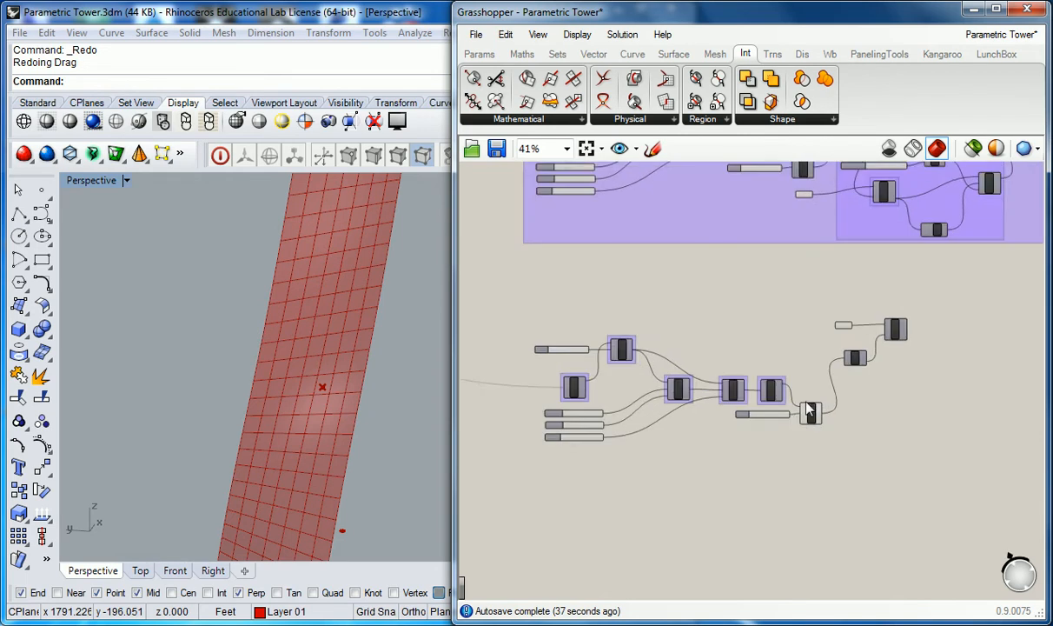
pyautogui.click(807, 419)
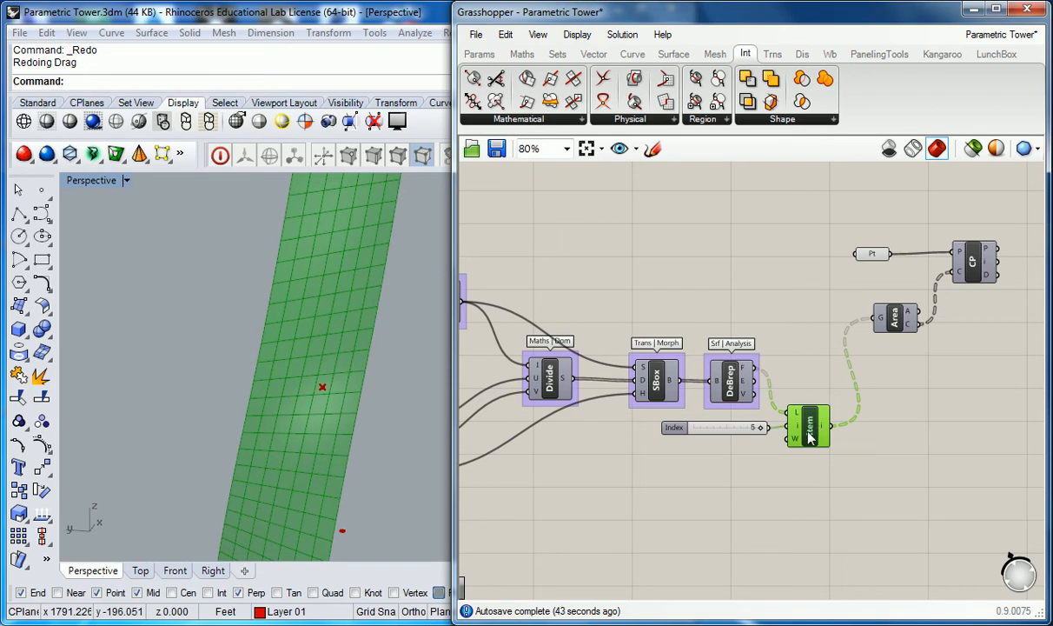
pyautogui.click(799, 355)
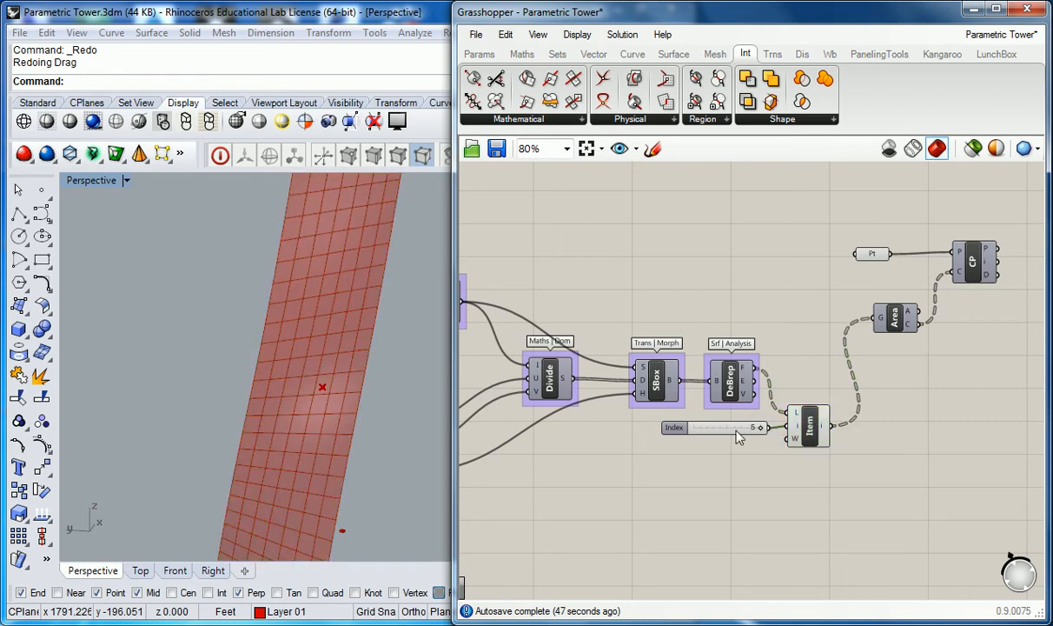
# Step: Widen the Grasshopper window over Rhino and frame the whole copied component chain on the canvas
pyautogui.scroll(-3, 736, 432)
pyautogui.scroll(2, 720, 371)
pyautogui.moveTo(698, 324); pyautogui.dragTo(747, 282, button='right')
pyautogui.scroll(-1, 748, 282)
pyautogui.moveTo(404, 317); pyautogui.dragTo(349, 339, button='right')
pyautogui.moveTo(455, 312); pyautogui.dragTo(310, 307)
pyautogui.moveTo(631, 280); pyautogui.dragTo(702, 256, button='right')
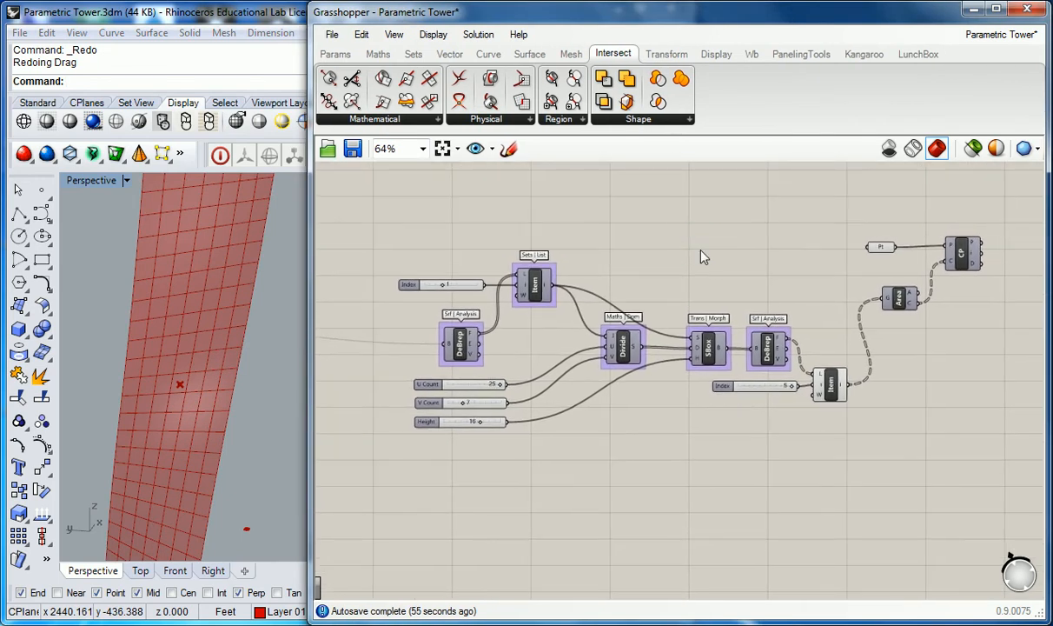
pyautogui.moveTo(810, 211); pyautogui.dragTo(800, 219, button='right')
pyautogui.moveTo(778, 301); pyautogui.dragTo(769, 228, button='right')
pyautogui.moveTo(954, 201); pyautogui.dragTo(1005, 245, button='right')
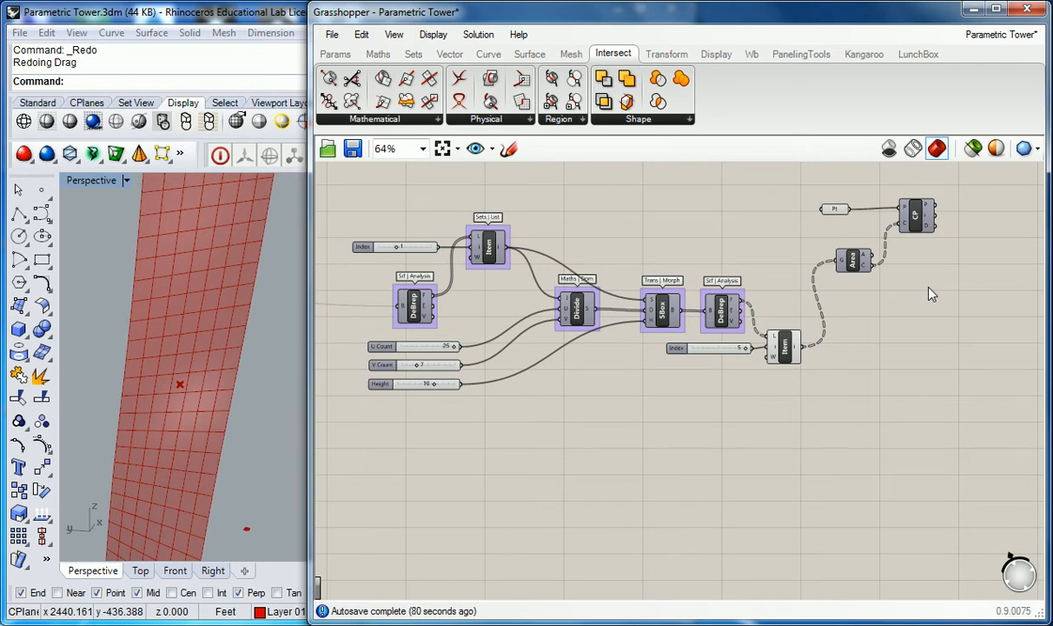
# Step: Leave Grasshopper and switch to Google Chrome, ready to enter a web search
pyautogui.hotkey('alt', 'Tab')
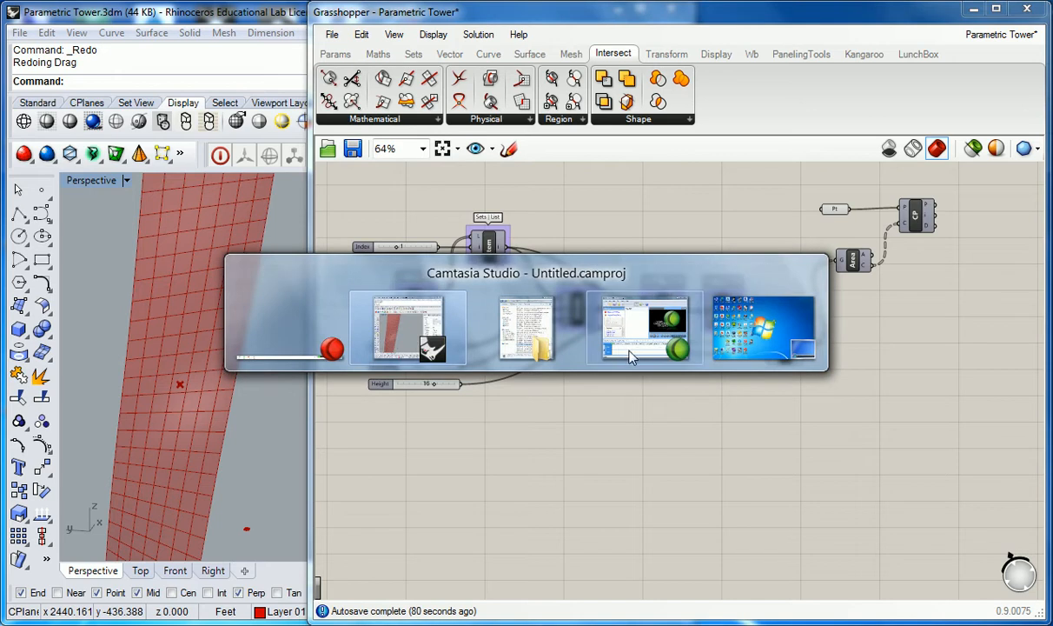
pyautogui.click(746, 196)
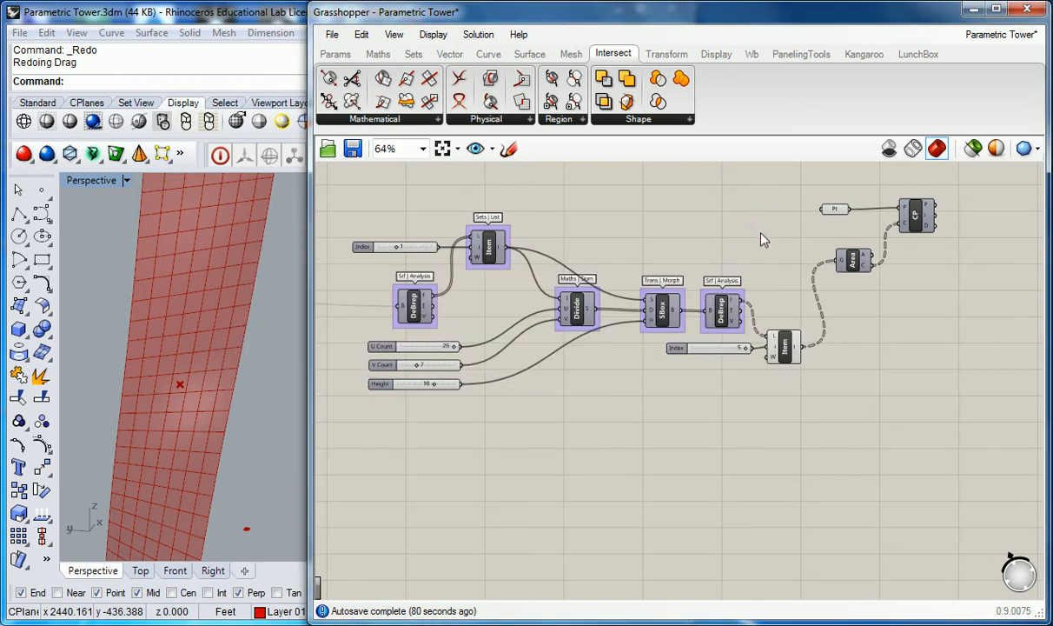
pyautogui.hotkey('alt', 'Tab')
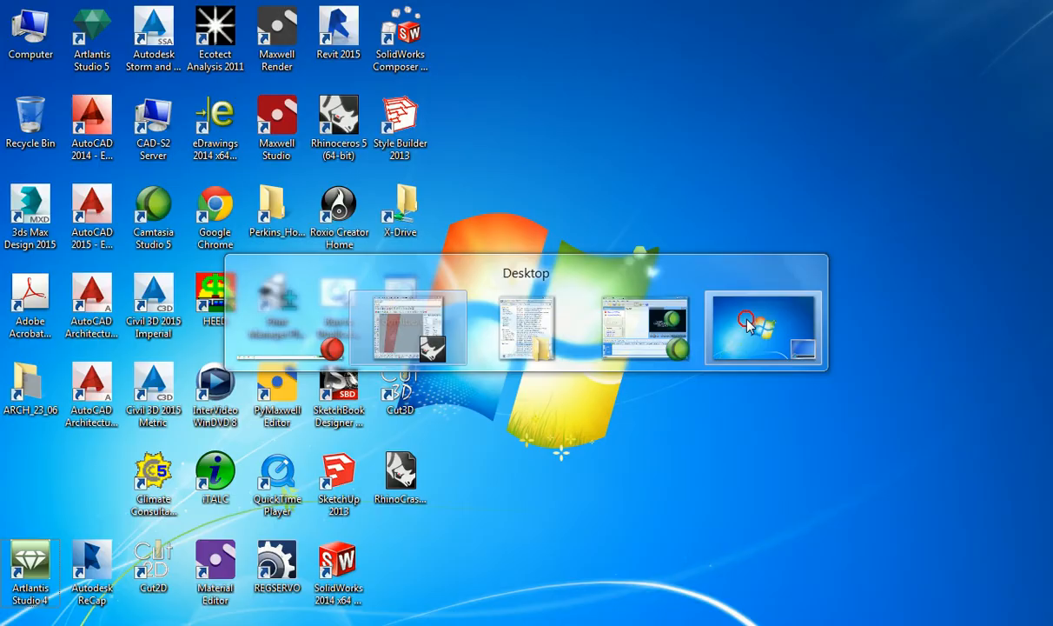
pyautogui.press('super')
pyautogui.press('super')
pyautogui.click(370, 37)
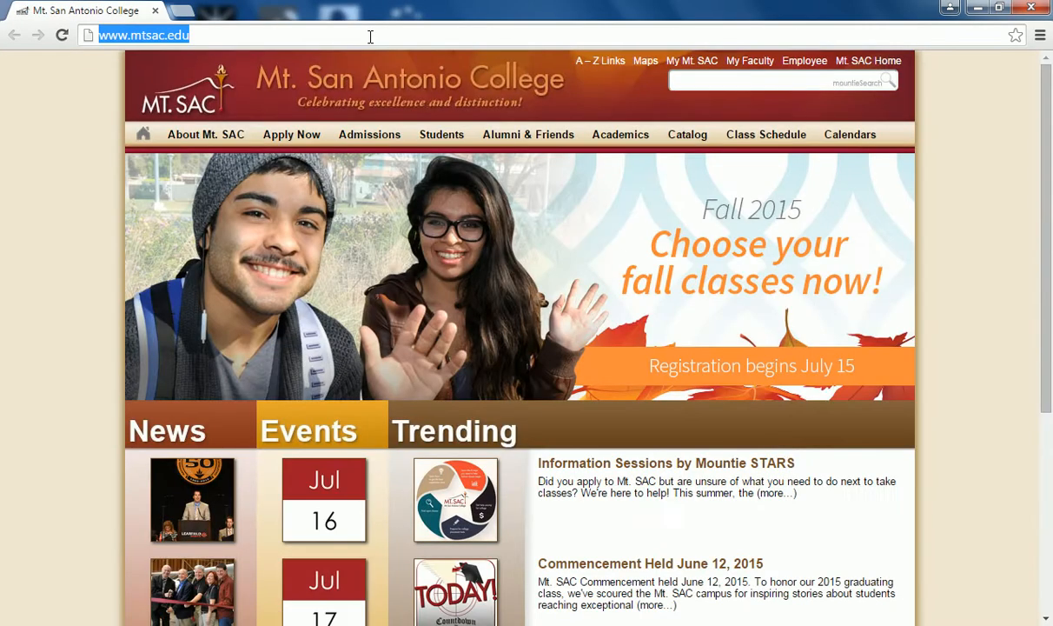
# Step: Search Google for "sun responsive facade triangles" and open the Al Bahar Towers facade image with folded triangular panels
pyautogui.write('sun respons')
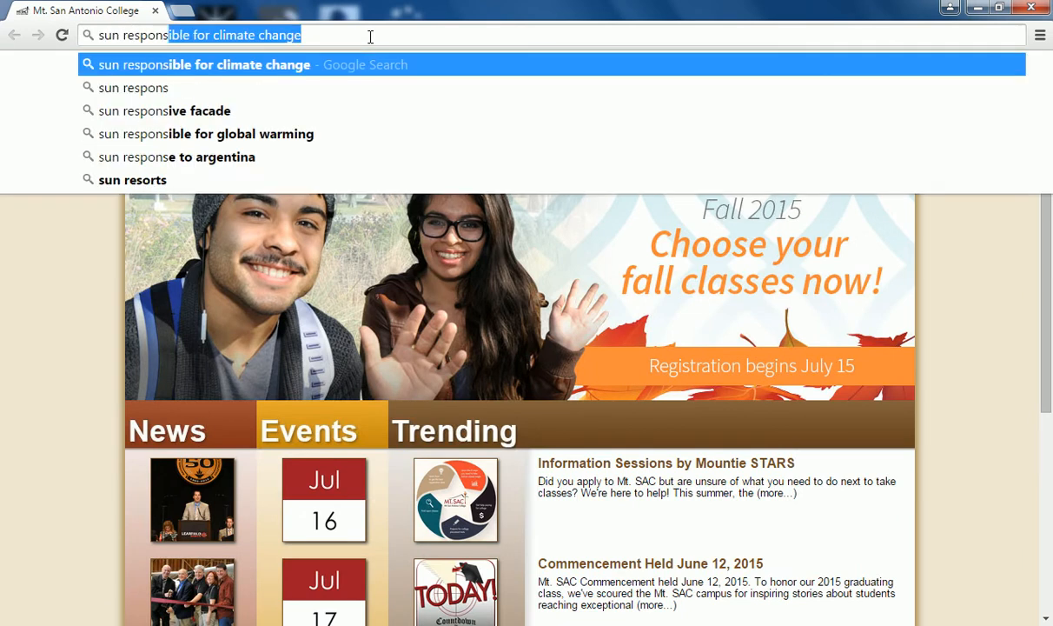
pyautogui.write('ive facade t')
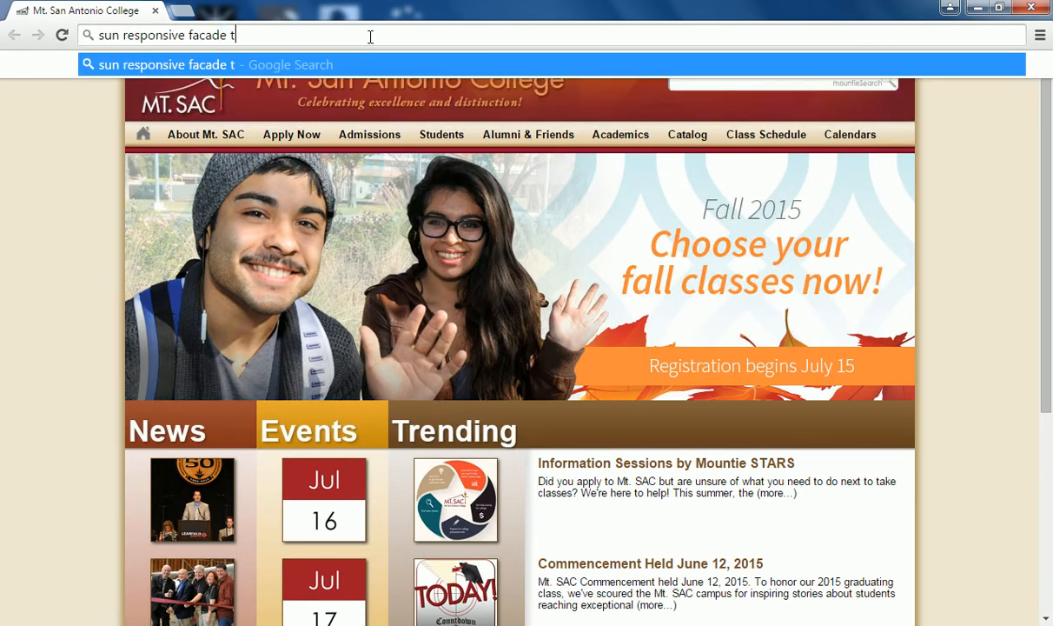
pyautogui.write('riangles')
pyautogui.press('Return')
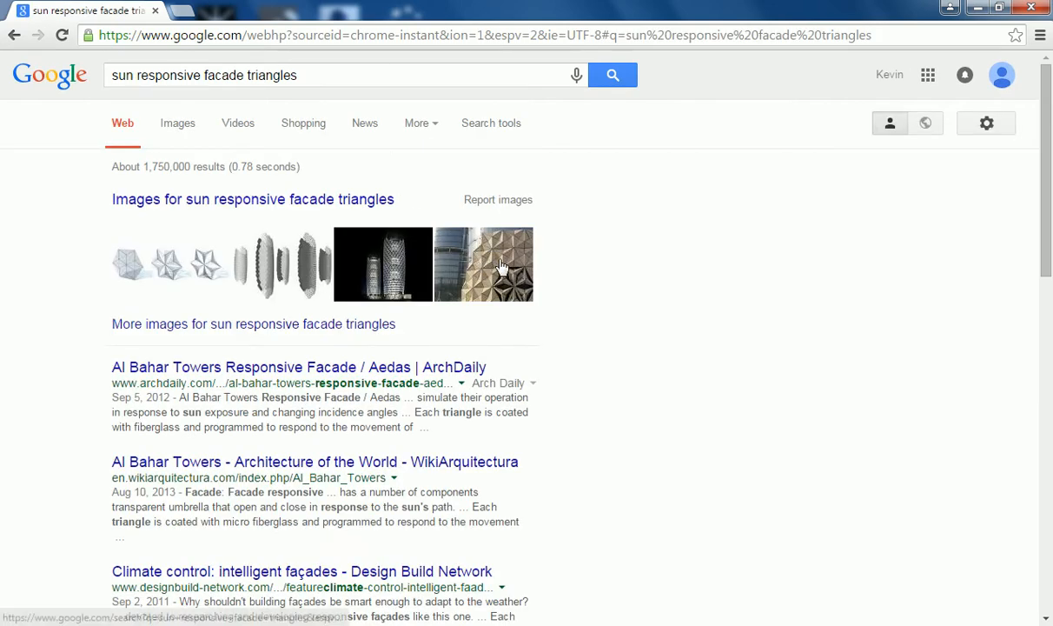
pyautogui.click(491, 272)
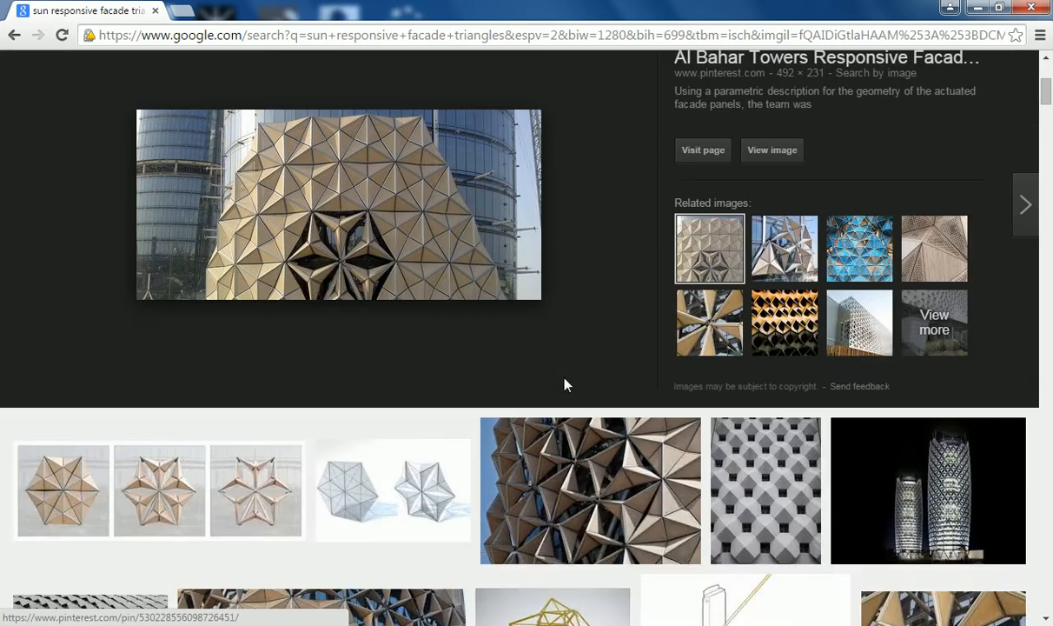
# Step: View the Techzug image of the Al-Bahar Tower's folded triangular panels, and browse further facade results
pyautogui.scroll(-2, 564, 383)
pyautogui.click(602, 467)
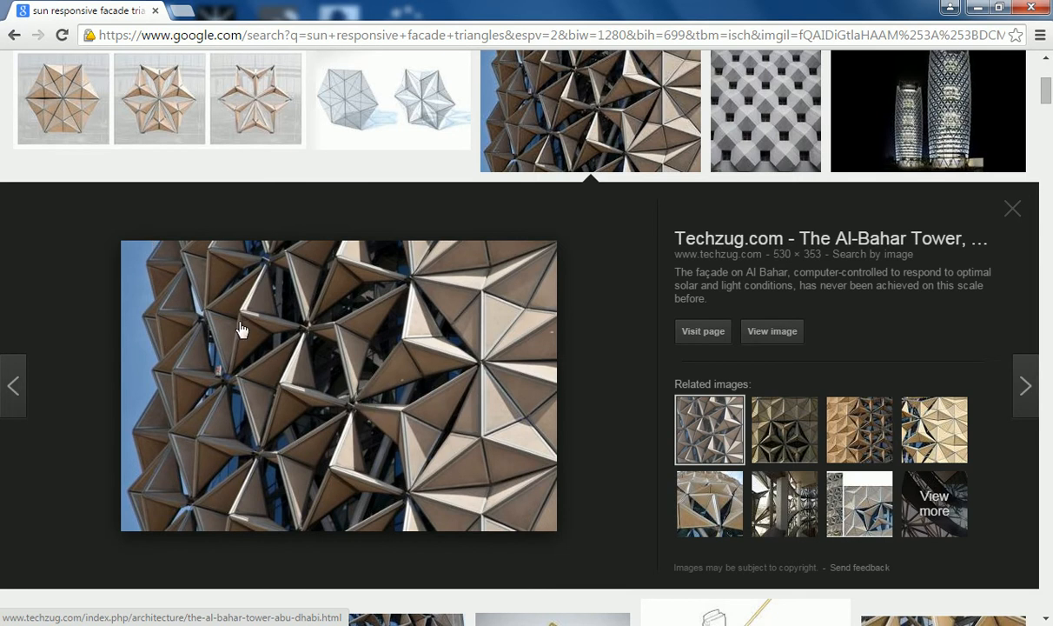
pyautogui.click(1013, 208)
pyautogui.scroll(-2, 734, 295)
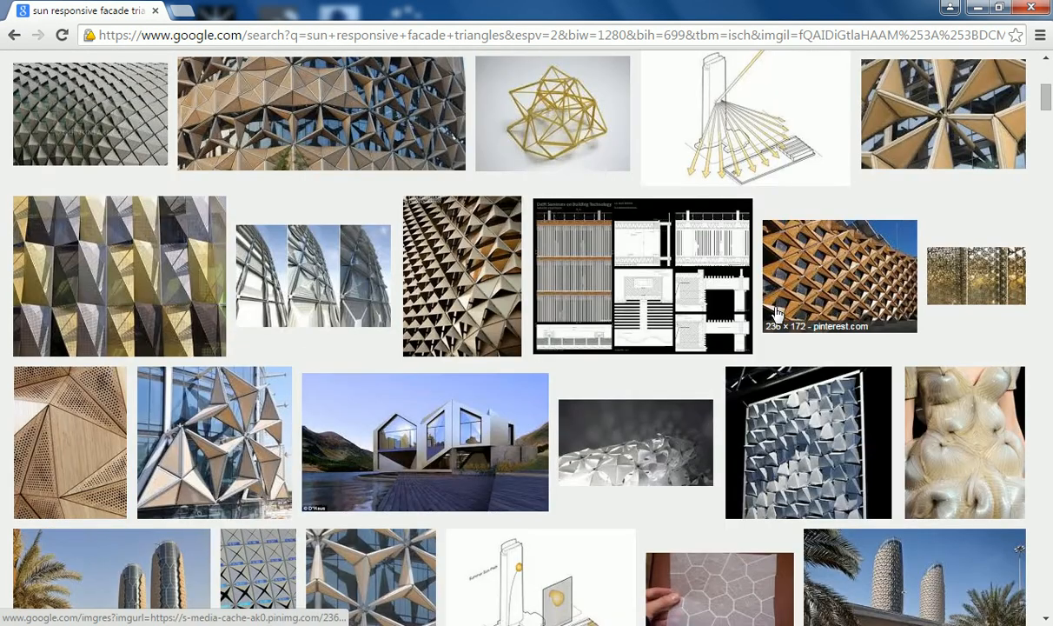
# Step: Leave the Chrome image results and switch back to Rhino with the Grasshopper definition
pyautogui.click(976, 8)
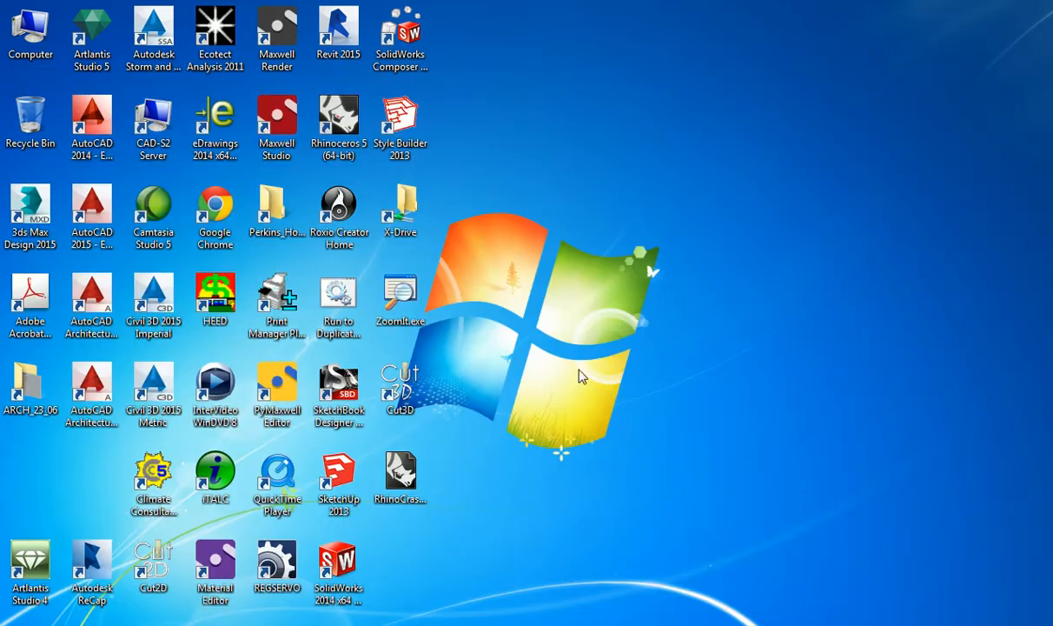
pyautogui.hotkey('alt', 'Tab')
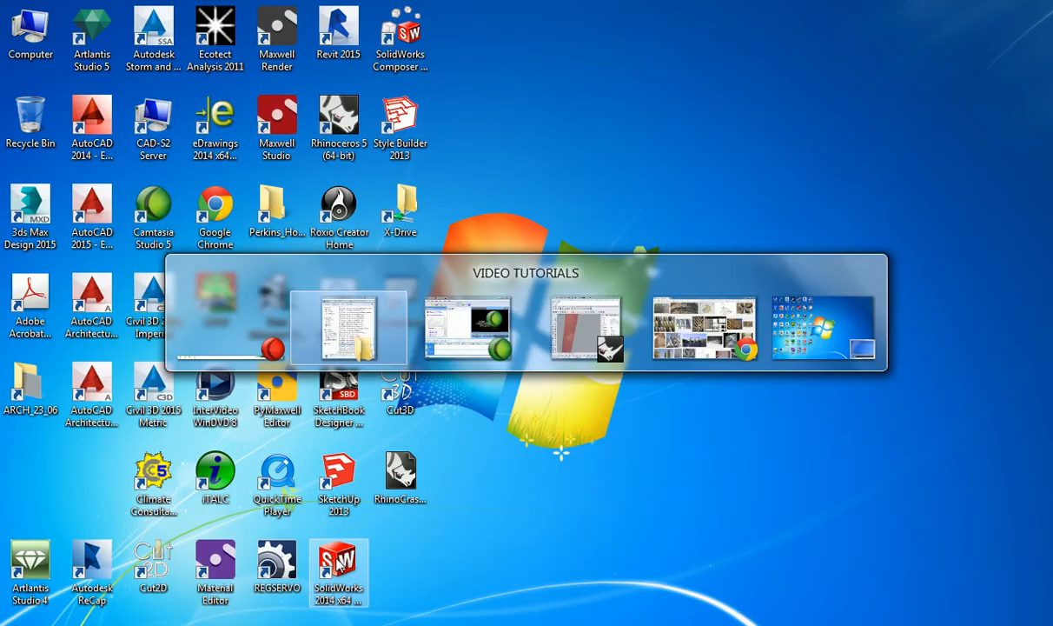
pyautogui.click(584, 332)
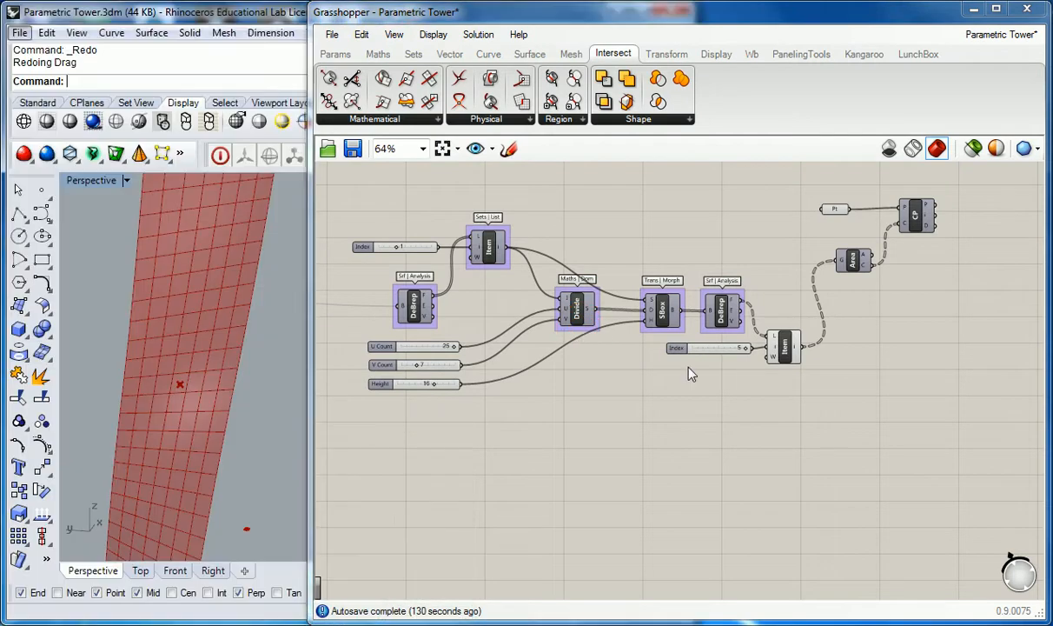
# Step: Highlight the faces picked by the Index 5 List Item on the tower and clear the selection
pyautogui.click(651, 400)
pyautogui.moveTo(877, 341); pyautogui.dragTo(729, 383, button='right')
pyautogui.moveTo(595, 320); pyautogui.dragTo(608, 313, button='right')
pyautogui.click(660, 391)
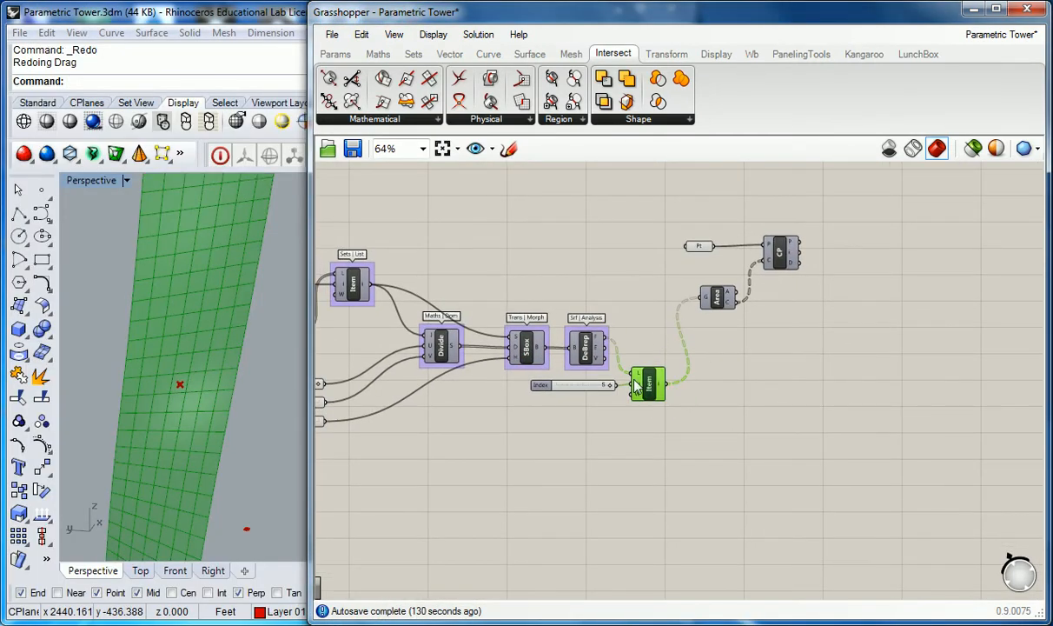
pyautogui.moveTo(178, 313); pyautogui.dragTo(204, 352, button='right')
pyautogui.click(559, 265)
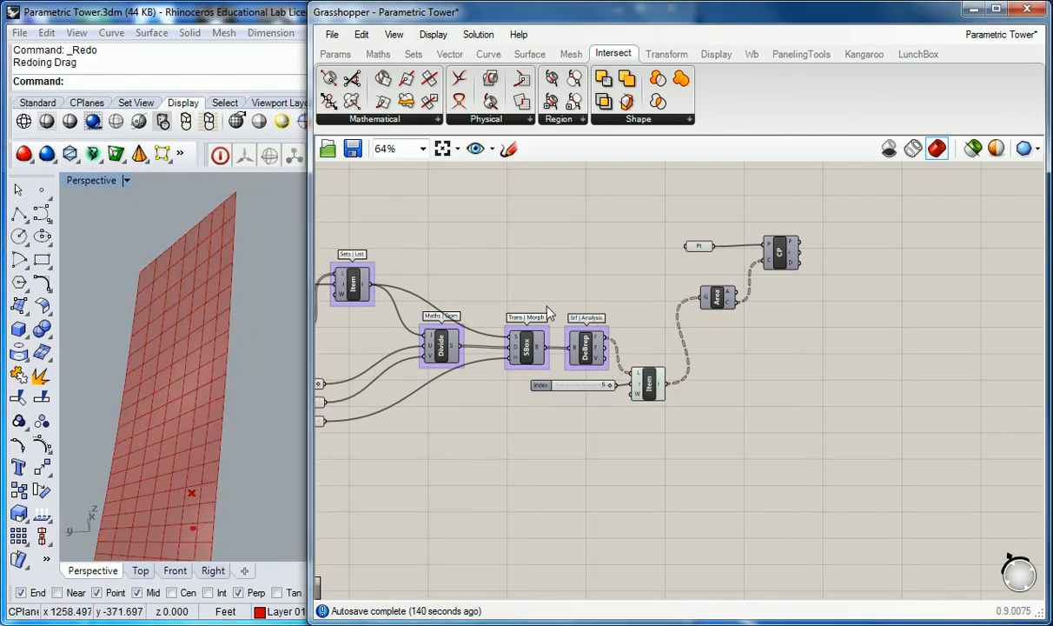
# Step: Duplicate the face List Item with its Index slider below the original and set the copy's index to 0
pyautogui.click(540, 385)
pyautogui.keyDown('shift'); pyautogui.click(643, 385); pyautogui.keyUp('shift')
pyautogui.keyDown('alt'); pyautogui.moveTo(644, 387); pyautogui.dragTo(562, 453); pyautogui.keyUp('alt')
pyautogui.click(651, 344)
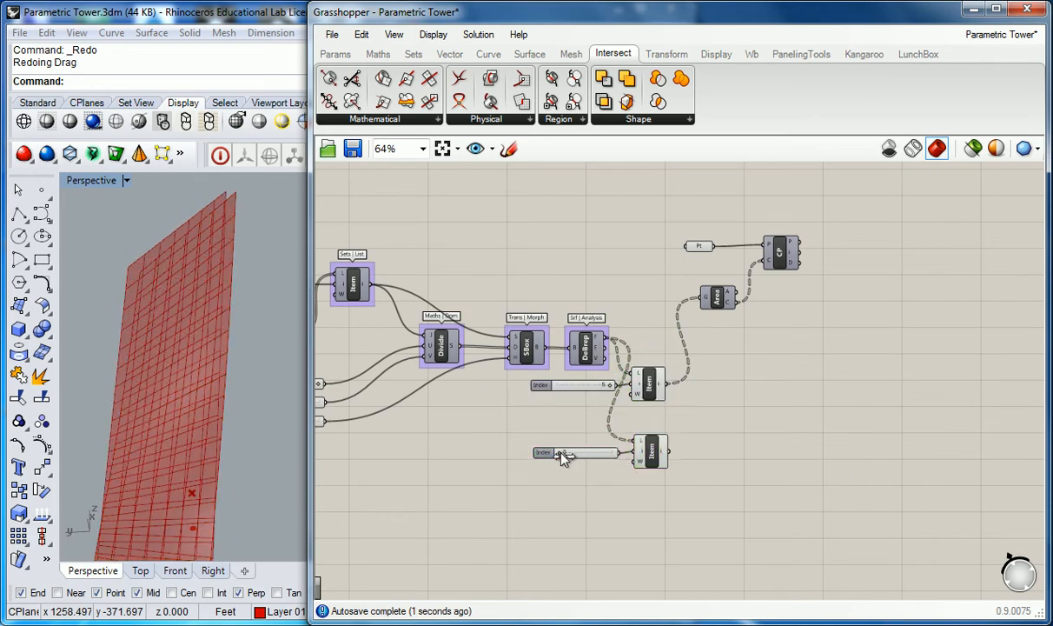
# Step: Compare the Index 5 List Item's faces with those of the Index 0 copy by highlighting them on the tower
pyautogui.moveTo(195, 364); pyautogui.dragTo(177, 299, button='right')
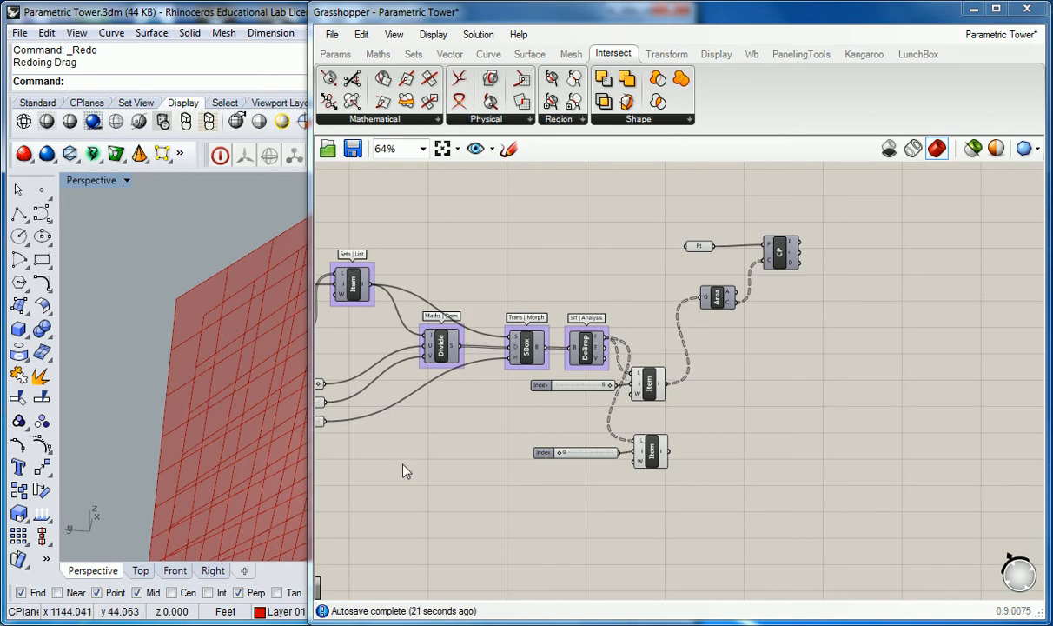
pyautogui.click(543, 452)
pyautogui.moveTo(559, 481); pyautogui.dragTo(513, 432, button='right')
pyautogui.moveTo(584, 360); pyautogui.dragTo(575, 370, button='right')
pyautogui.click(606, 349)
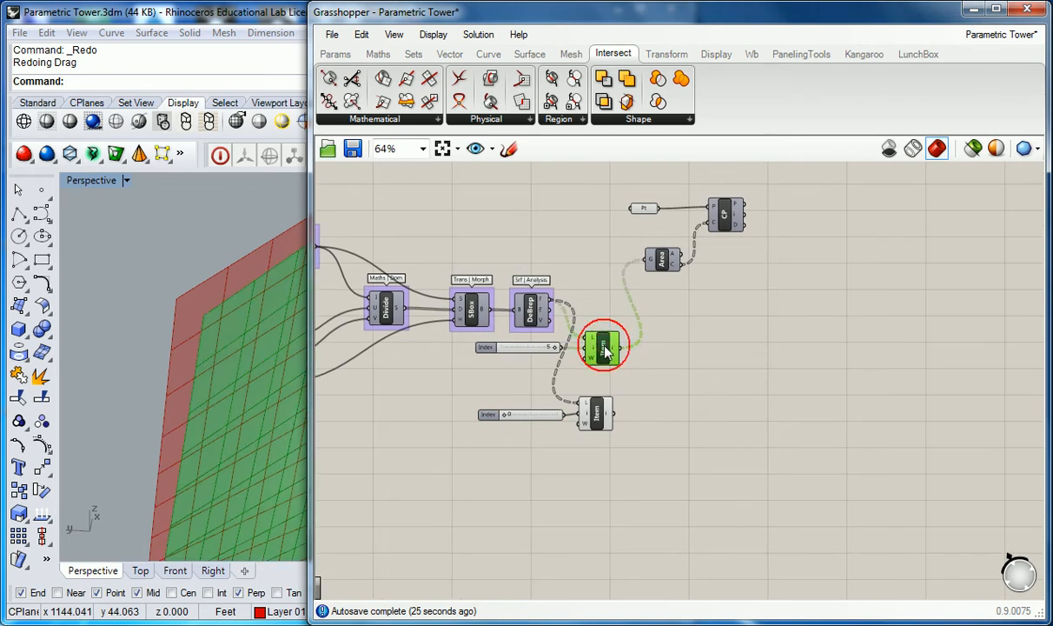
pyautogui.click(488, 348)
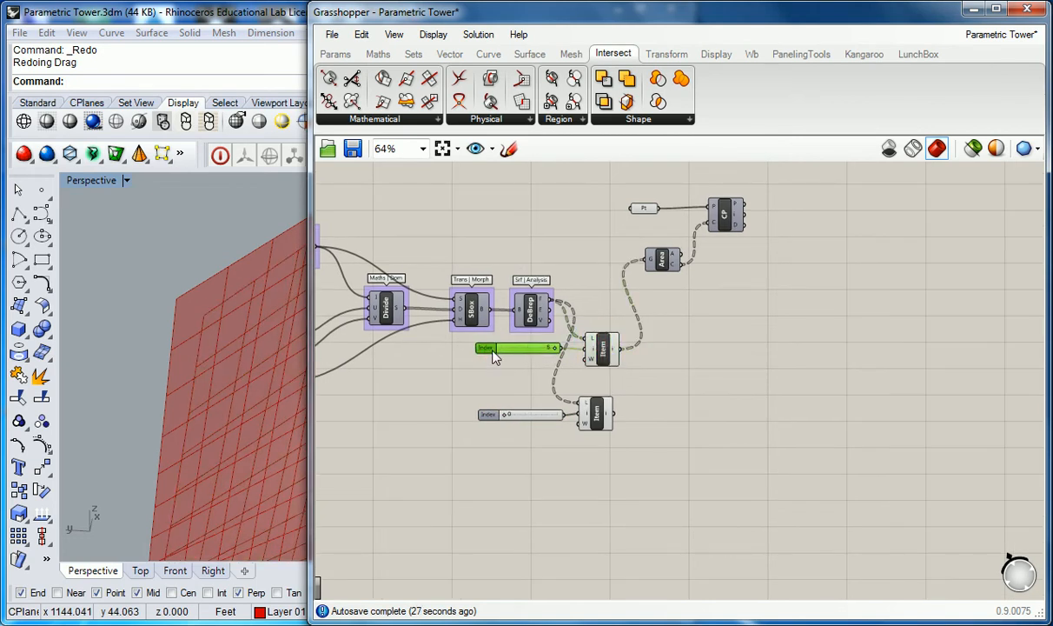
# Step: Move the copied List Item and its Index slider to an empty canvas area well below the original chain
pyautogui.moveTo(441, 378); pyautogui.dragTo(674, 463)
pyautogui.scroll(-1, 646, 472)
pyautogui.moveTo(647, 472); pyautogui.dragTo(635, 381, button='right')
pyautogui.moveTo(595, 333); pyautogui.dragTo(696, 506)
pyautogui.click(710, 418)
pyautogui.moveTo(710, 418); pyautogui.dragTo(663, 330, button='right')
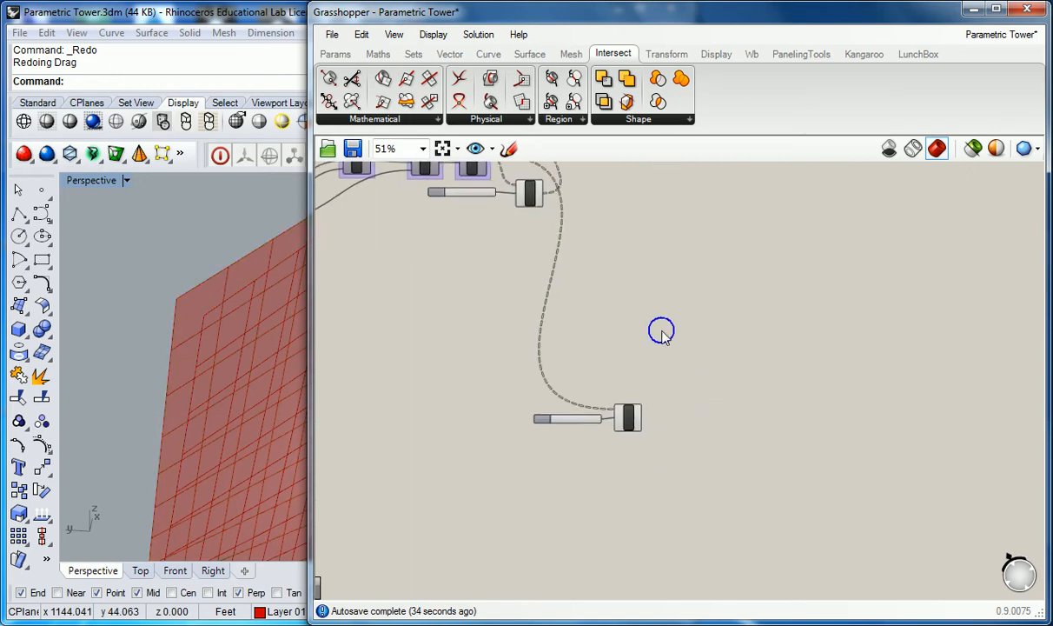
# Step: Turn off the preview of the original face List Item with Index 5
pyautogui.click(529, 193)
pyautogui.moveTo(537, 185); pyautogui.dragTo(561, 294, button='right')
pyautogui.click(557, 287)
pyautogui.rightClick(557, 290)
pyautogui.click(590, 324)
# Step: Add a Deconstruct Brep component beside the copied List Item and feed the item output into its Brep input
pyautogui.moveTo(263, 376); pyautogui.dragTo(87, 382, button='right')
pyautogui.scroll(5, 667, 440)
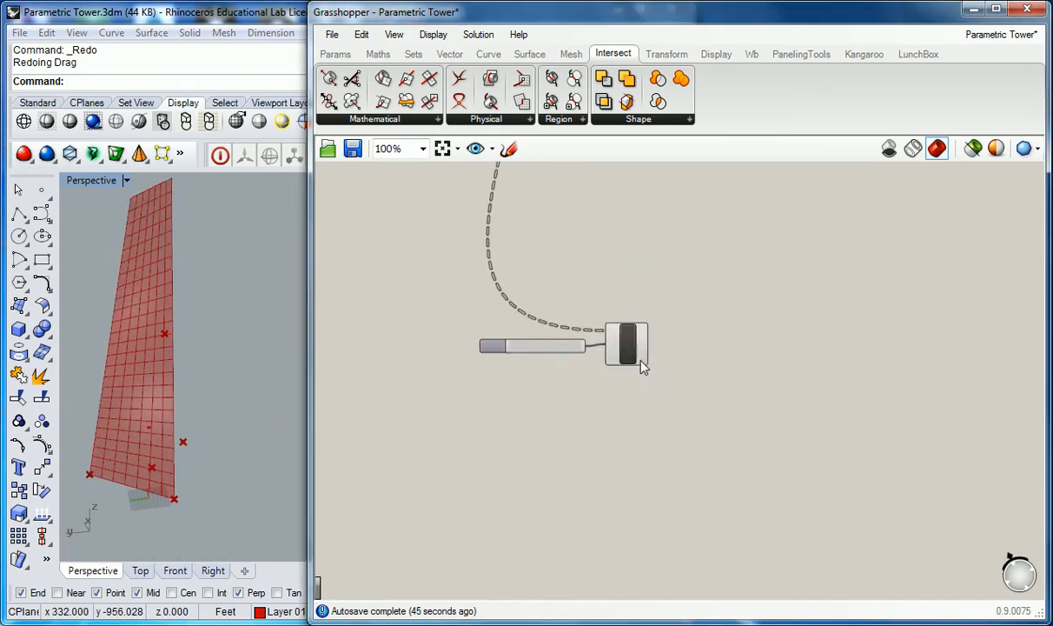
pyautogui.moveTo(723, 271); pyautogui.dragTo(634, 280, button='right')
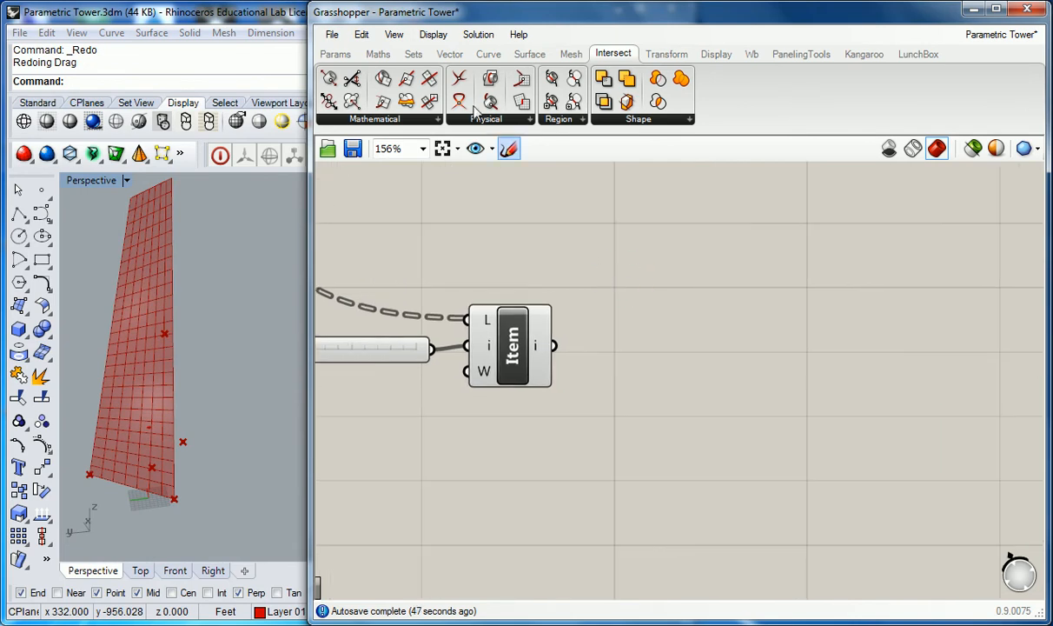
pyautogui.click(519, 56)
pyautogui.moveTo(329, 101); pyautogui.dragTo(623, 370)
pyautogui.moveTo(554, 345); pyautogui.dragTo(594, 344)
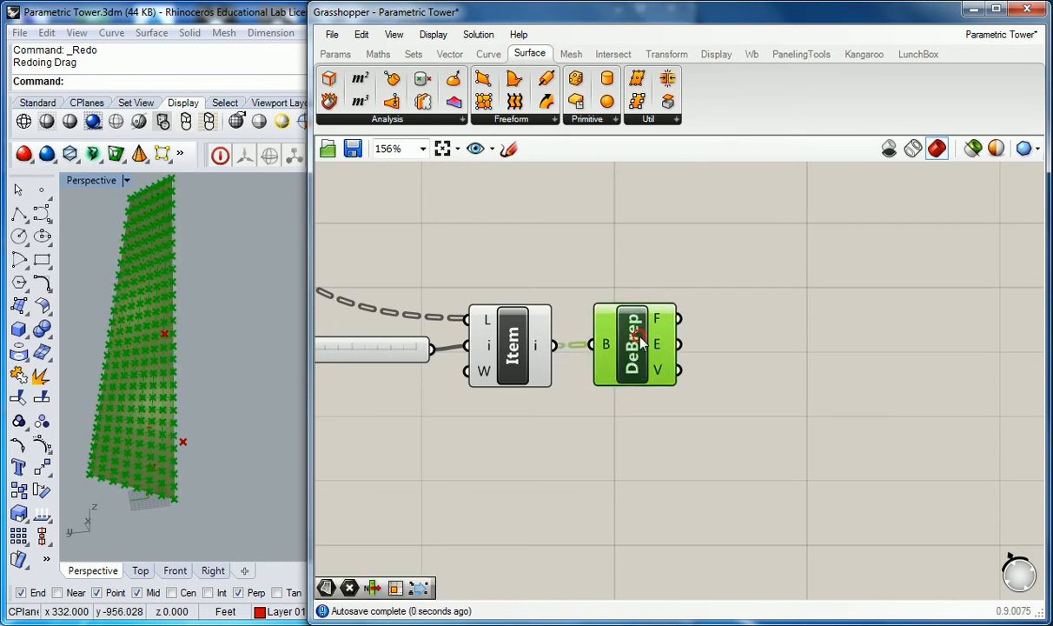
# Step: Group the new Deconstruct Brep component and label the group "Srf | Analysis"
pyautogui.click(647, 266)
pyautogui.rightClick(654, 297)
pyautogui.write('Sr')
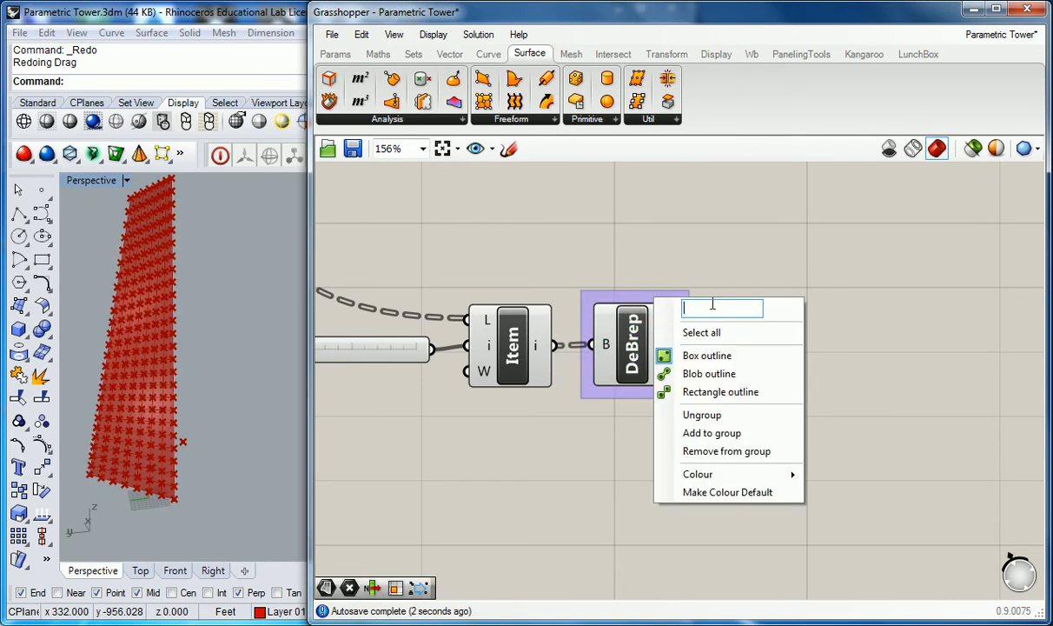
pyautogui.write('f \\ Analysis')
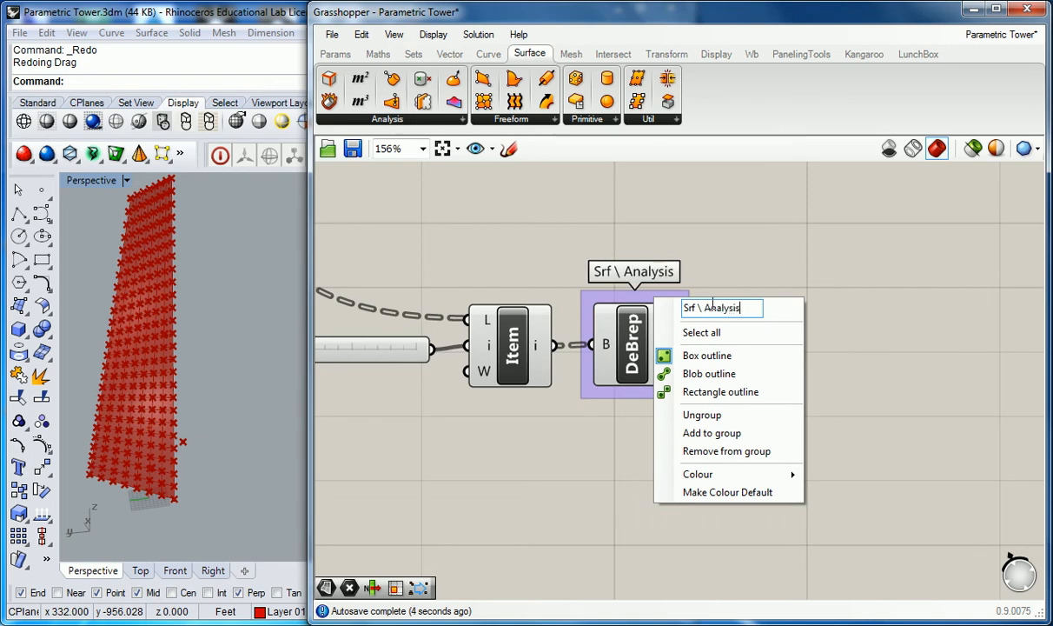
pyautogui.doubleClick(701, 307)
pyautogui.write('|')
pyautogui.click(886, 231)
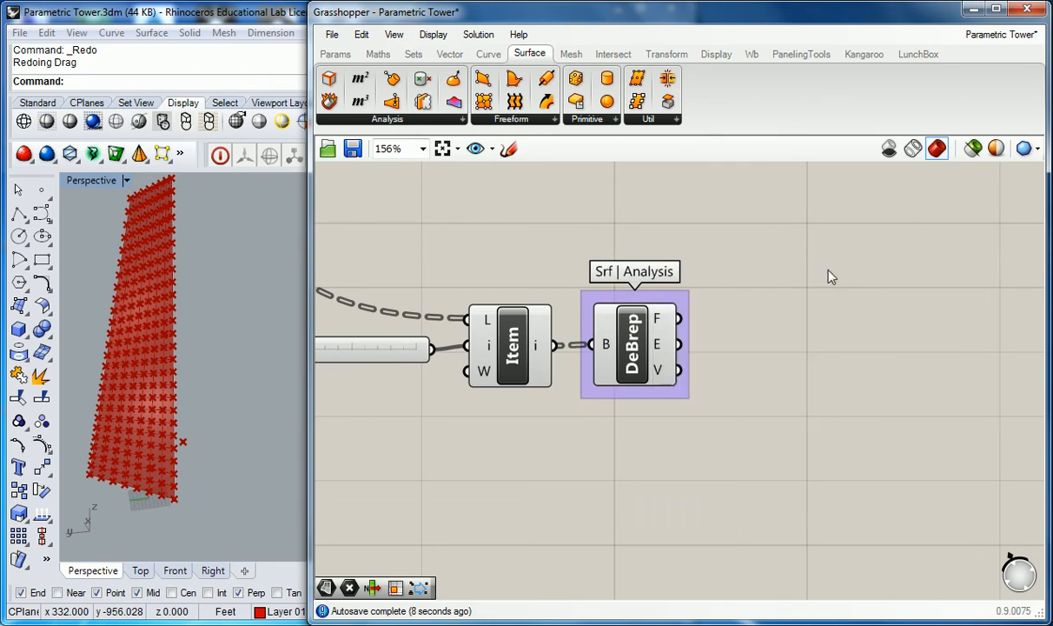
# Step: Examine the panel edges and corner vertices of the deconstructed faces on the tower's facade
pyautogui.moveTo(186, 294); pyautogui.dragTo(156, 190, button='right')
pyautogui.scroll(4, 156, 190)
pyautogui.scroll(3, 161, 195)
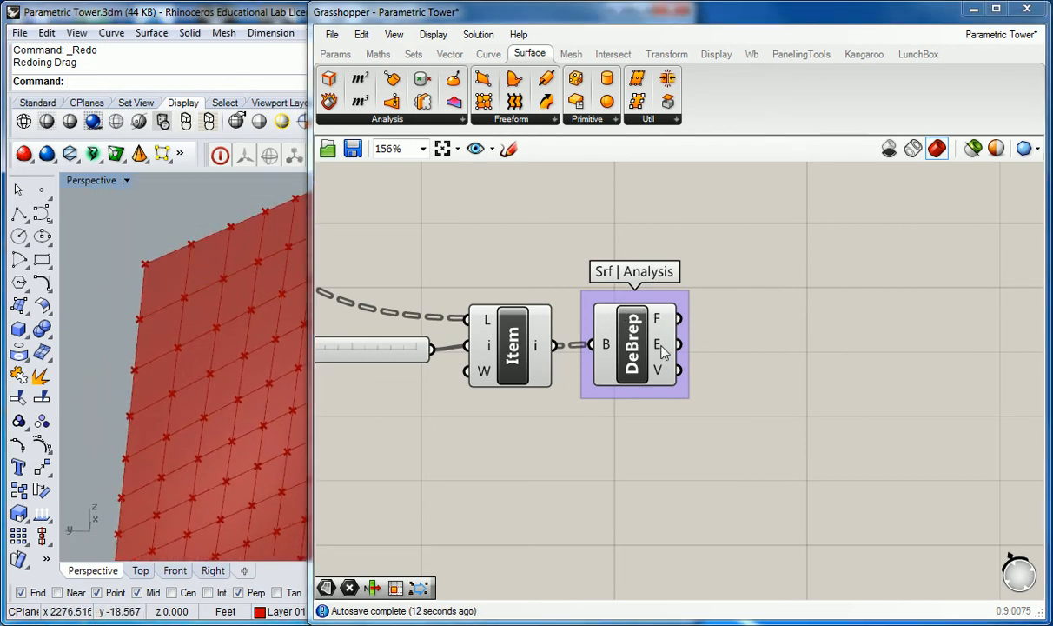
pyautogui.moveTo(663, 354)
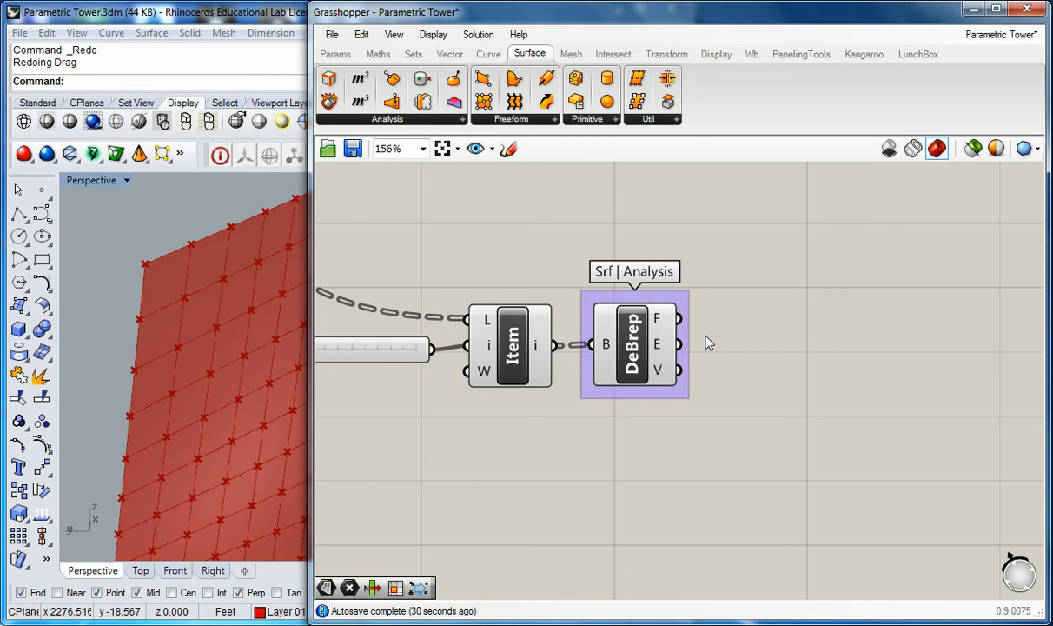
# Step: Review how the Index 5 List Item feeds the Area and Closest Point components in the copied chain
pyautogui.scroll(-5, 705, 340)
pyautogui.moveTo(734, 197); pyautogui.dragTo(602, 397, button='right')
pyautogui.scroll(3, 601, 397)
pyautogui.moveTo(519, 349); pyautogui.dragTo(650, 357, button='right')
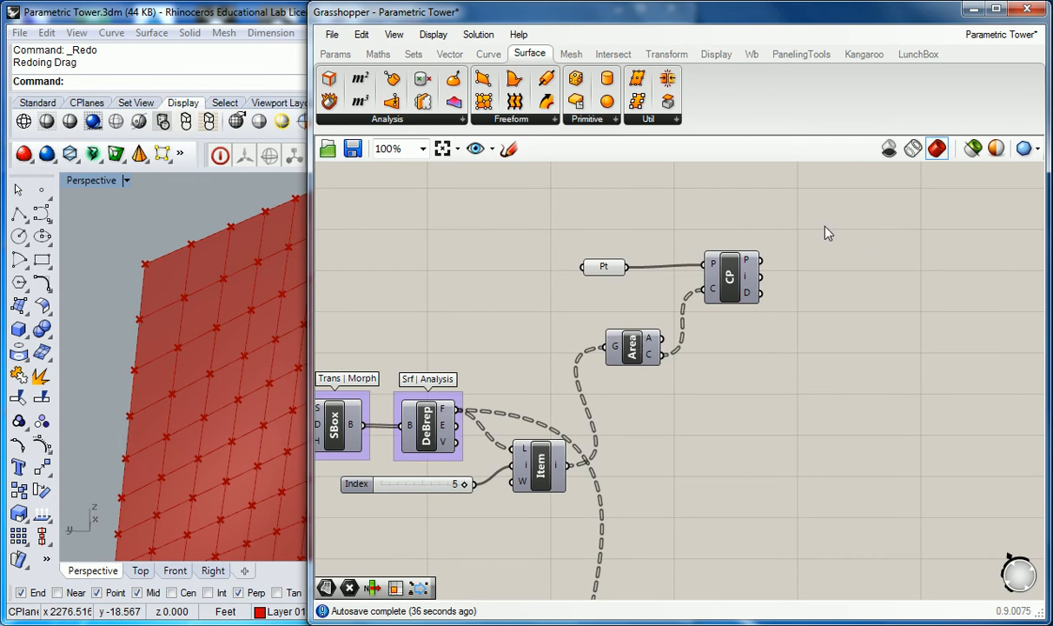
pyautogui.scroll(-2, 826, 231)
pyautogui.scroll(2, 808, 235)
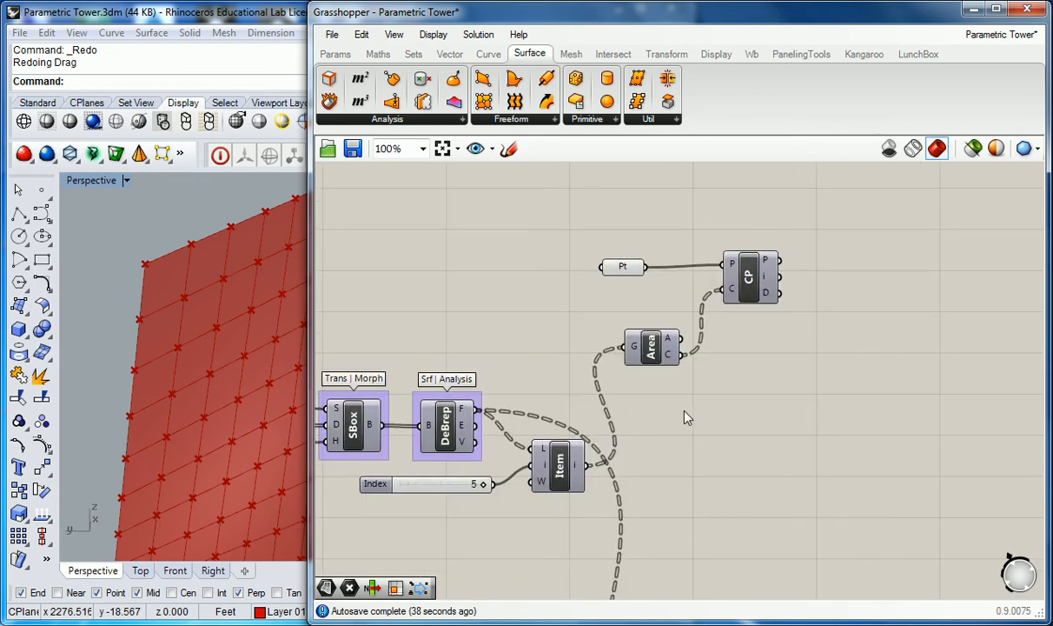
pyautogui.moveTo(680, 418); pyautogui.dragTo(776, 401, button='right')
pyautogui.click(643, 438)
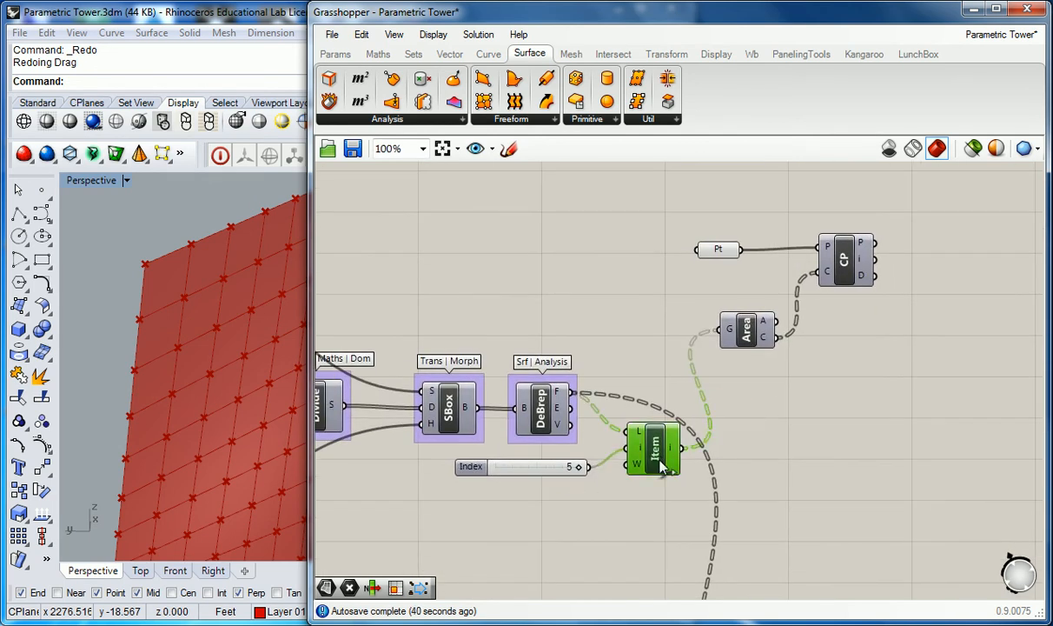
pyautogui.scroll(-3, 771, 414)
pyautogui.click(781, 409)
pyautogui.scroll(-3, 781, 410)
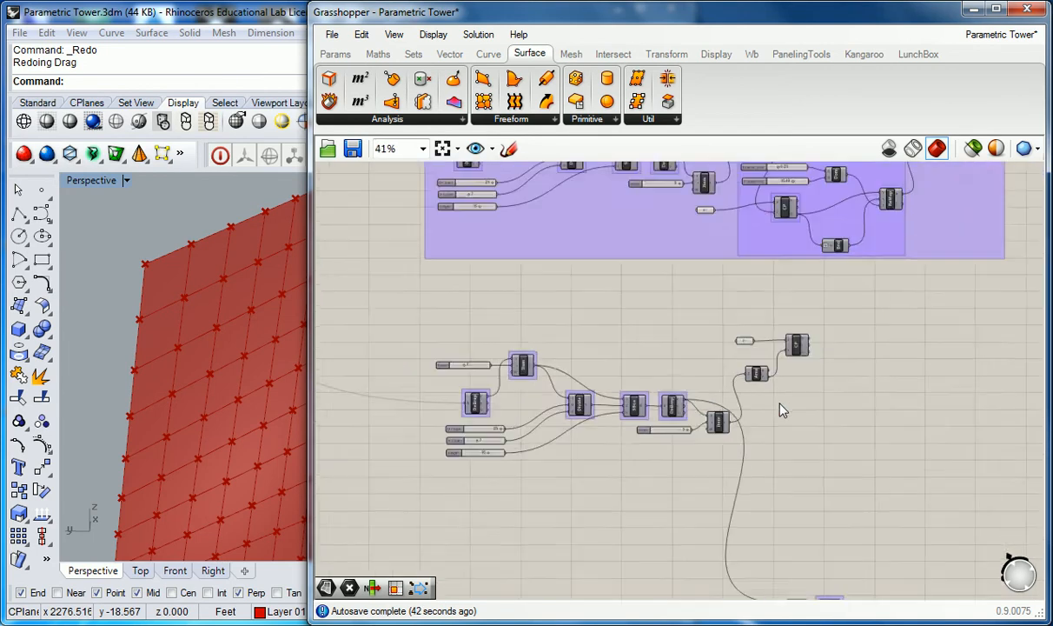
pyautogui.moveTo(833, 434); pyautogui.dragTo(686, 380, button='right')
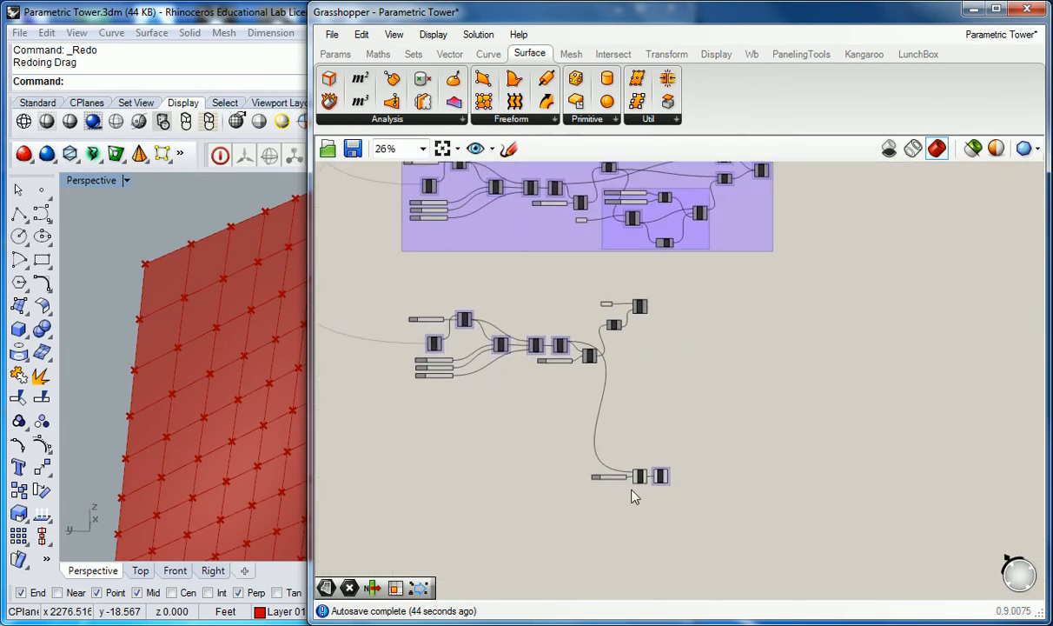
# Step: Compare the new Deconstruct Brep branch with the finished attractor group above that contains Closest Point and ReMap
pyautogui.scroll(8, 622, 427)
pyautogui.scroll(-2, 661, 478)
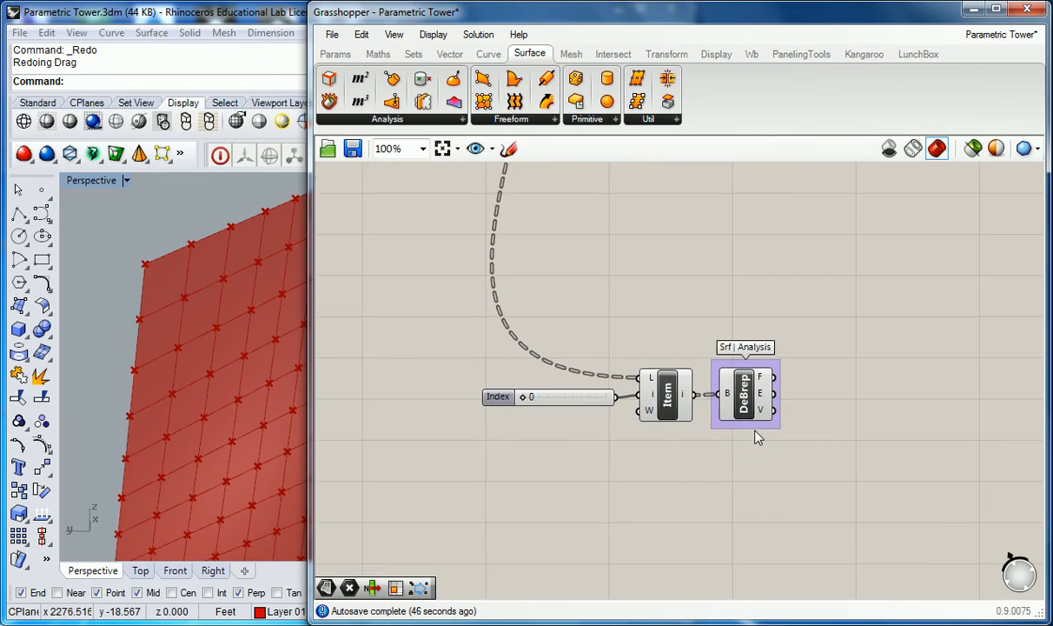
pyautogui.scroll(-7, 752, 416)
pyautogui.scroll(6, 741, 336)
pyautogui.scroll(-3, 695, 335)
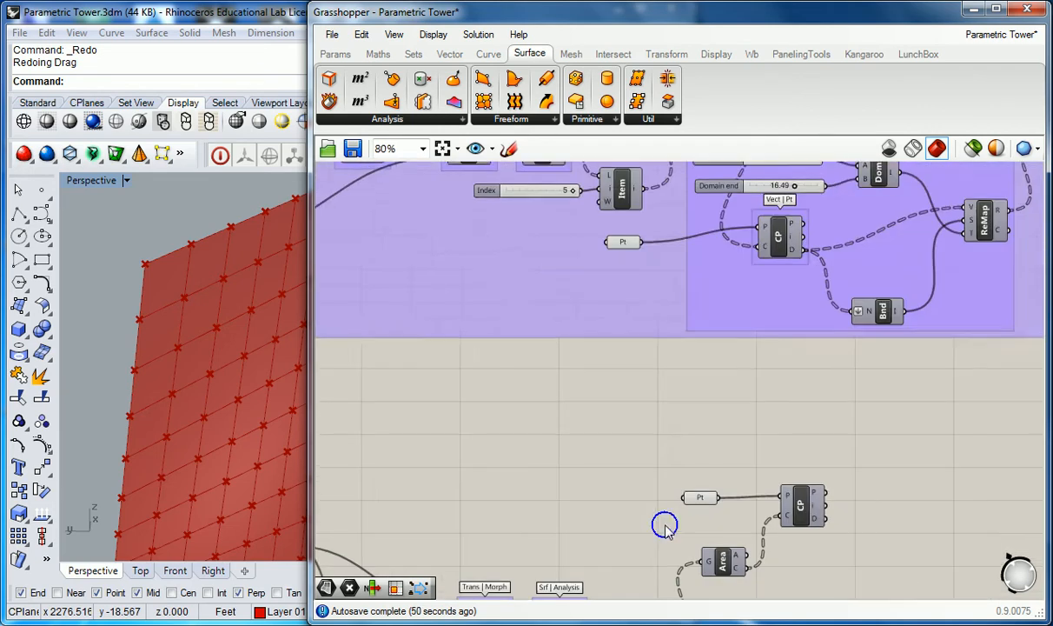
pyautogui.scroll(1, 743, 301)
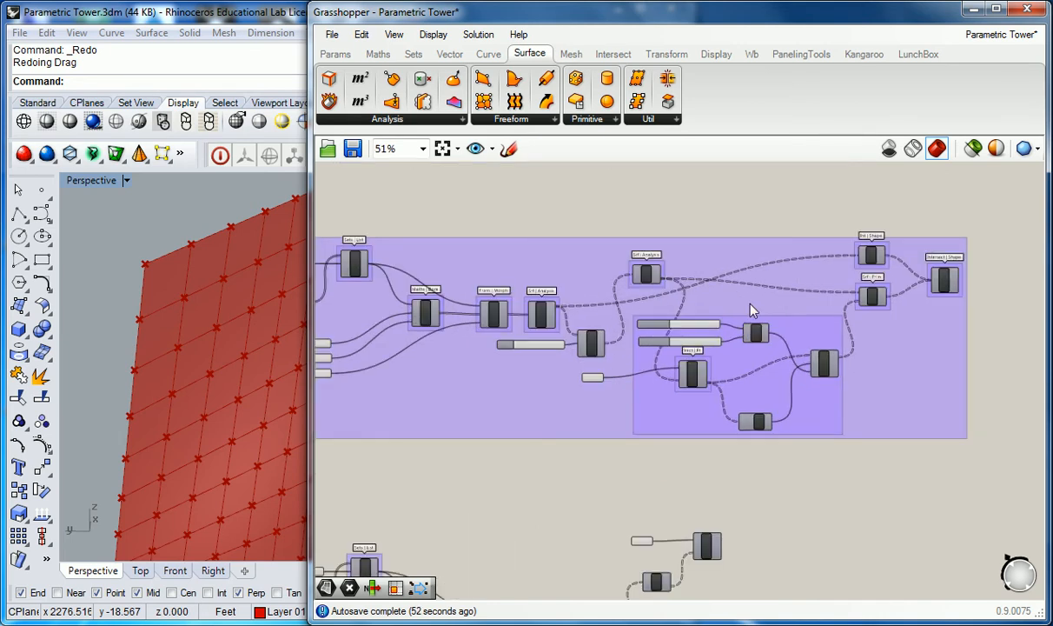
pyautogui.scroll(1, 765, 315)
pyautogui.scroll(-10, 765, 315)
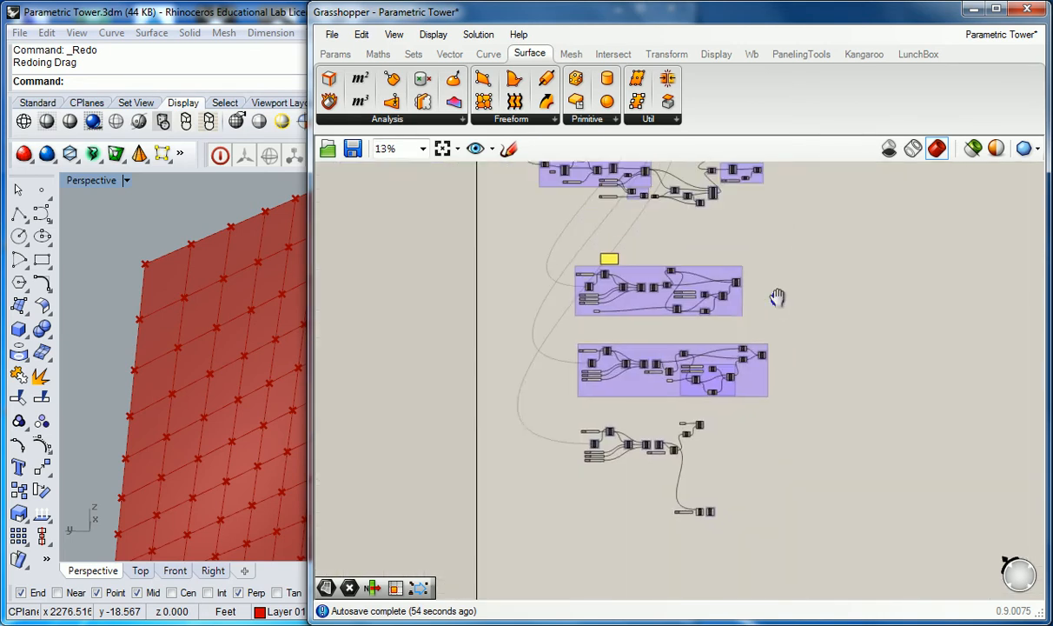
# Step: Disable the preview of all components above the new List Item and Deconstruct Brep branch, and clear the selection
pyautogui.moveTo(492, 202); pyautogui.dragTo(869, 482)
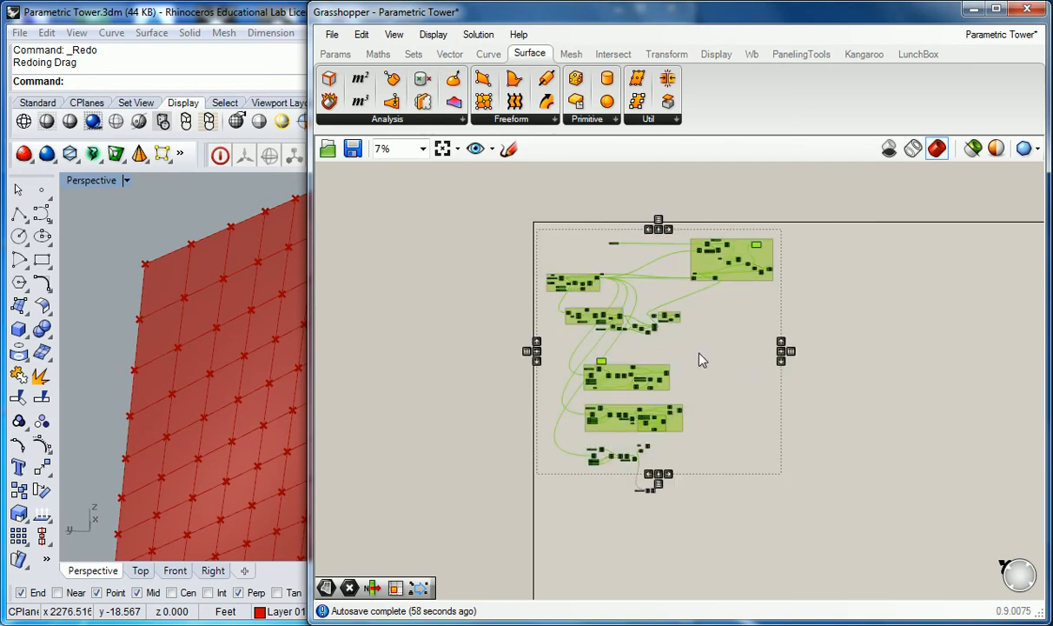
pyautogui.middleClick(718, 375)
pyautogui.scroll(1, 718, 374)
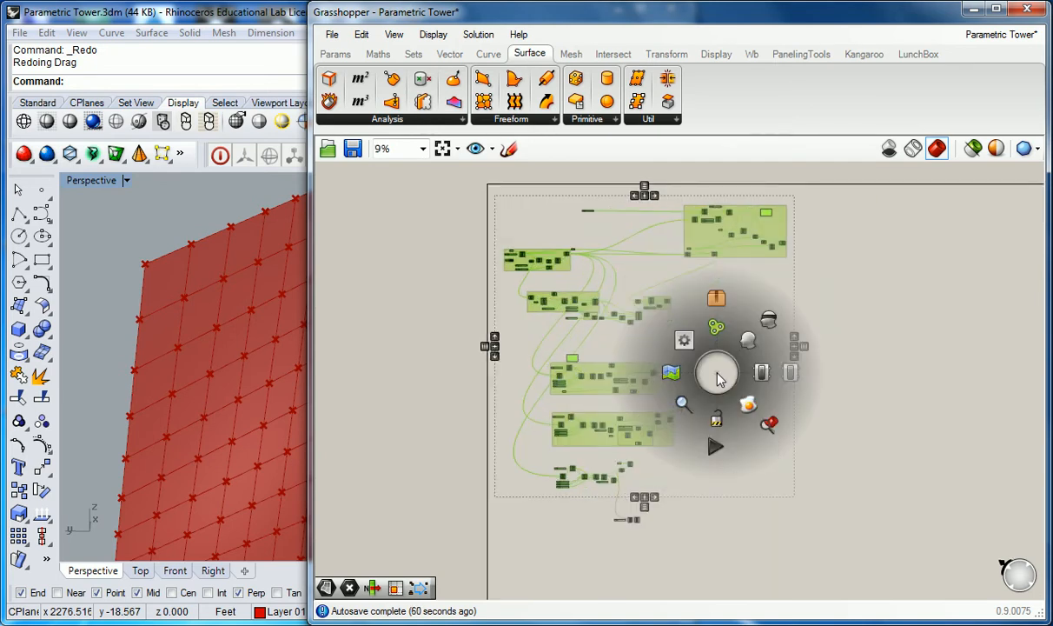
pyautogui.click(766, 324)
pyautogui.click(734, 435)
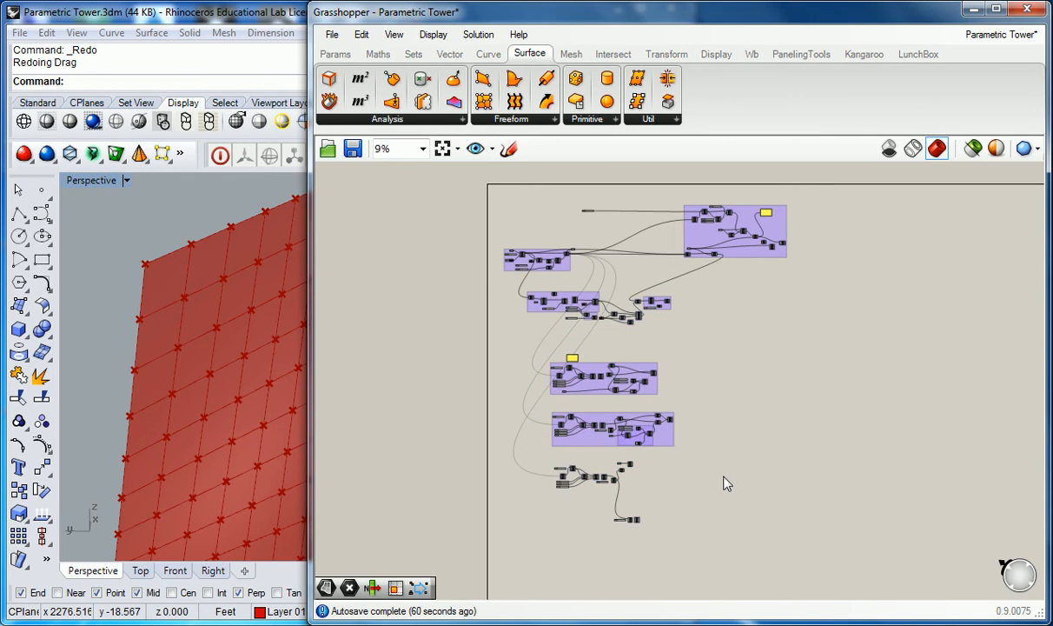
# Step: Turn off the preview of the Index 0 List Item that feeds the new Deconstruct Brep
pyautogui.scroll(10, 640, 548)
pyautogui.scroll(2, 635, 376)
pyautogui.click(567, 406)
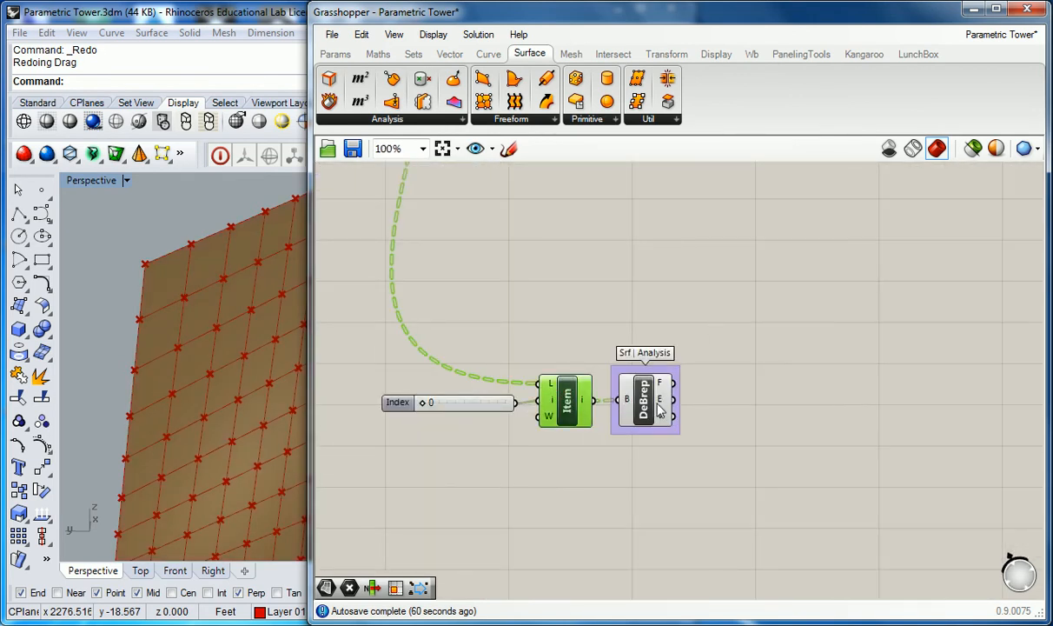
pyautogui.click(630, 393)
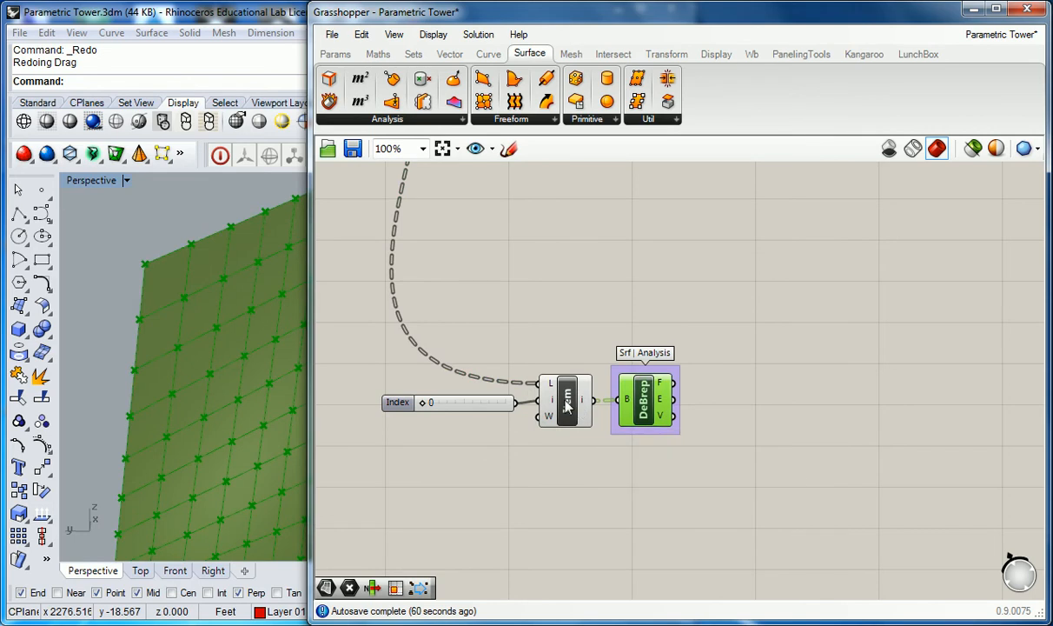
pyautogui.click(578, 409)
pyautogui.rightClick(567, 408)
pyautogui.click(580, 320)
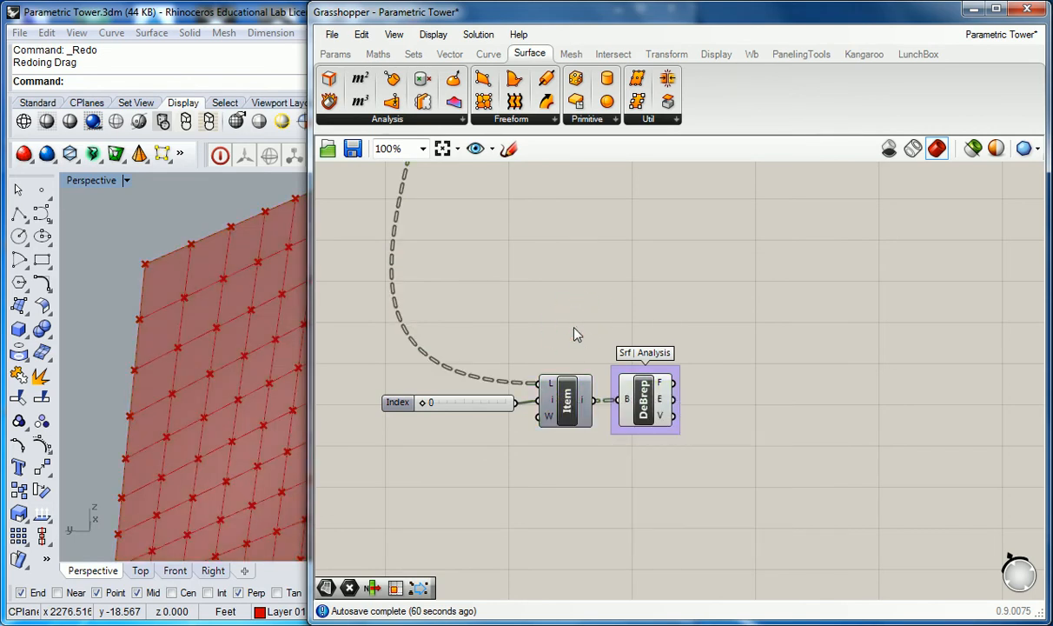
# Step: Move the new Deconstruct Brep farther away from the Index 0 List Item and clear the selection
pyautogui.moveTo(649, 408); pyautogui.dragTo(667, 404)
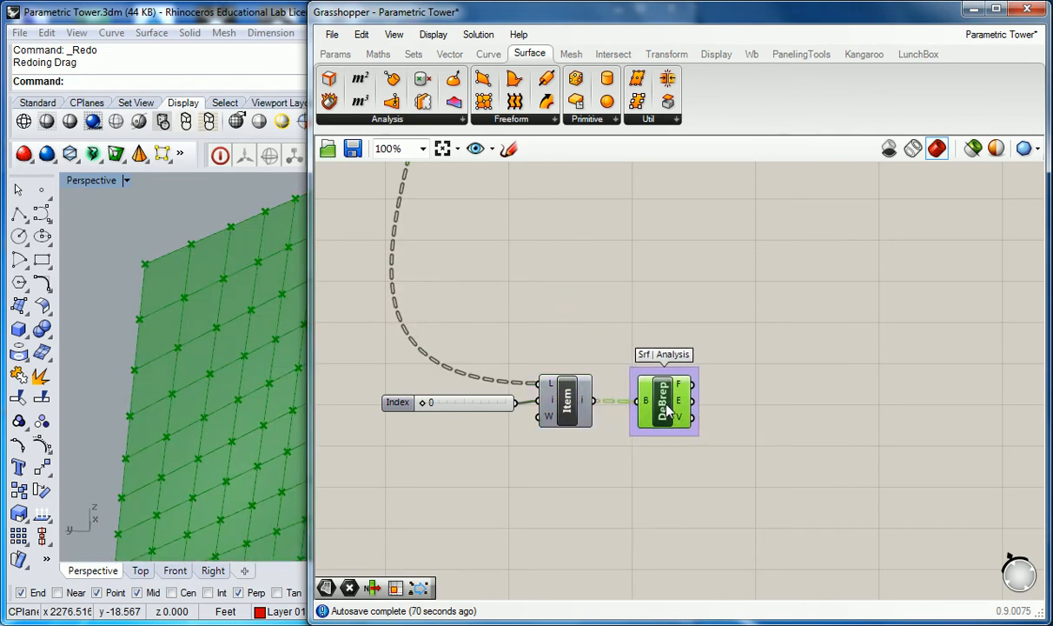
pyautogui.click(607, 332)
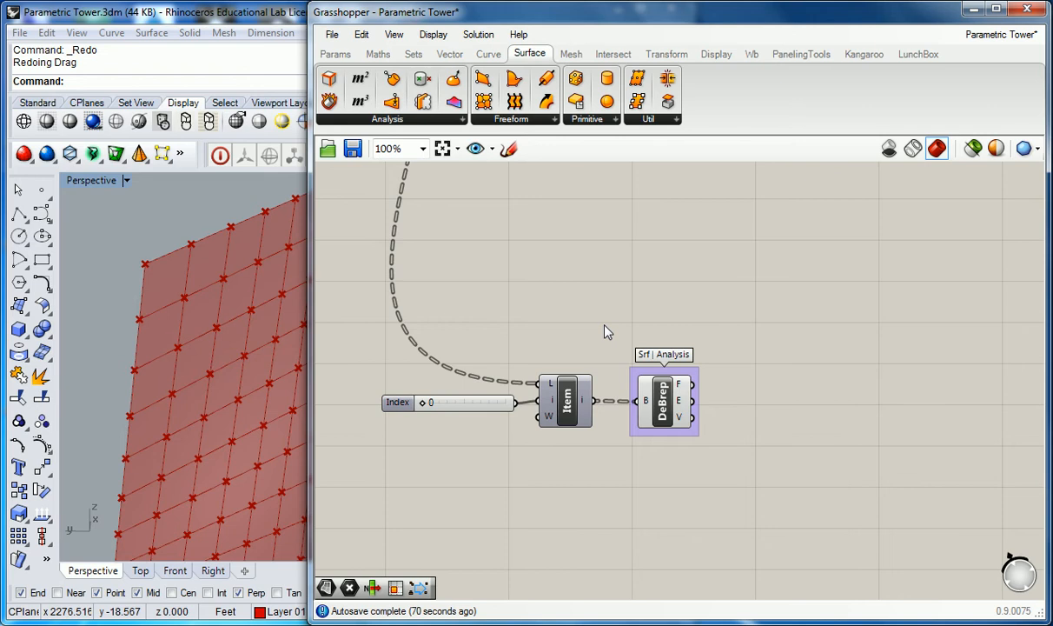
pyautogui.click(661, 404)
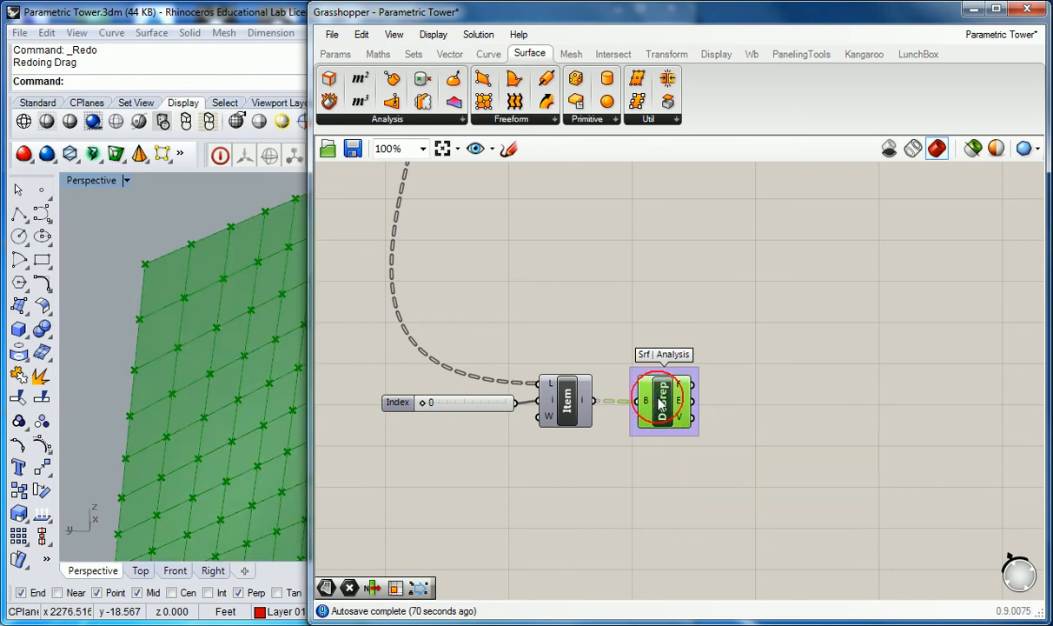
pyautogui.click(674, 317)
# Step: Nudge the grouped Deconstruct Brep slightly farther from its List Item to widen the gap between them
pyautogui.scroll(-1, 674, 317)
pyautogui.moveTo(780, 325); pyautogui.dragTo(778, 325, button='right')
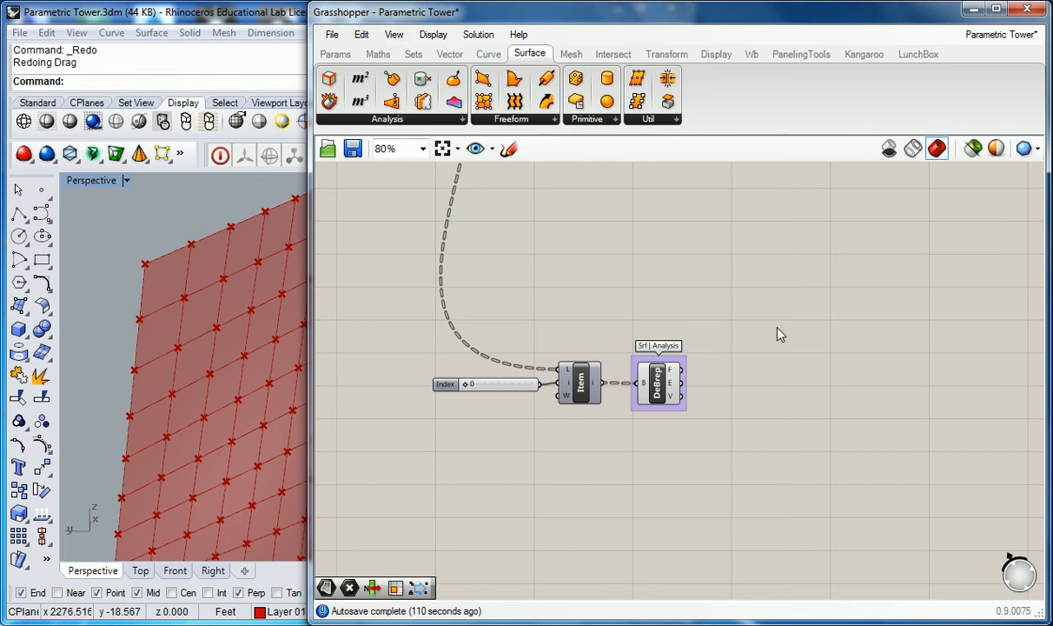
pyautogui.moveTo(780, 335); pyautogui.dragTo(750, 331, button='right')
pyautogui.keyDown('shift'); pyautogui.moveTo(251, 341); pyautogui.dragTo(156, 335, button='right'); pyautogui.keyUp('shift')
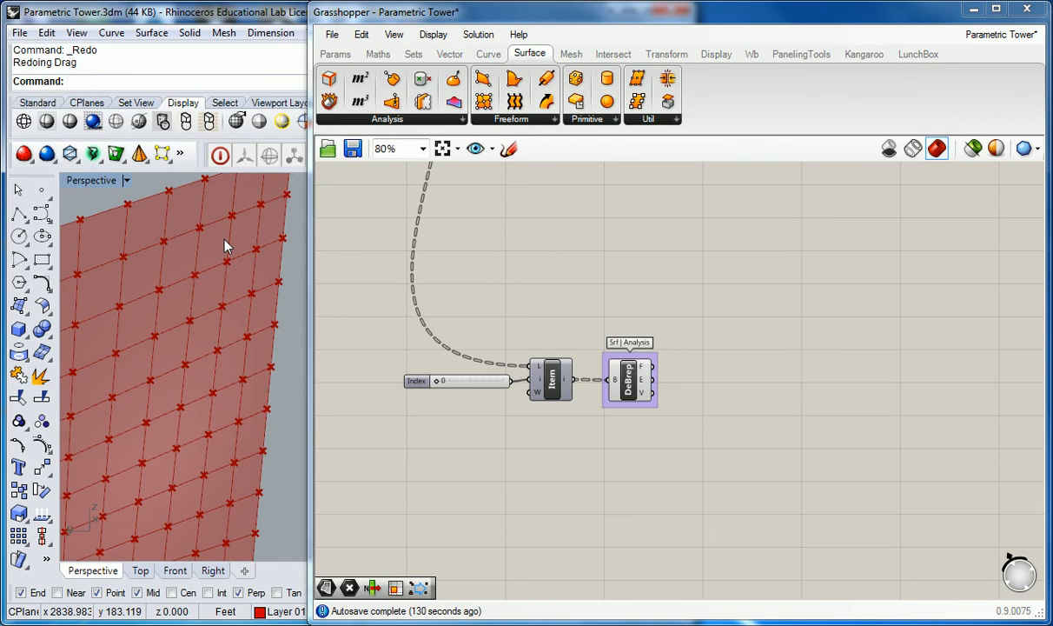
pyautogui.moveTo(228, 244); pyautogui.dragTo(289, 285, button='right')
pyautogui.click(635, 306)
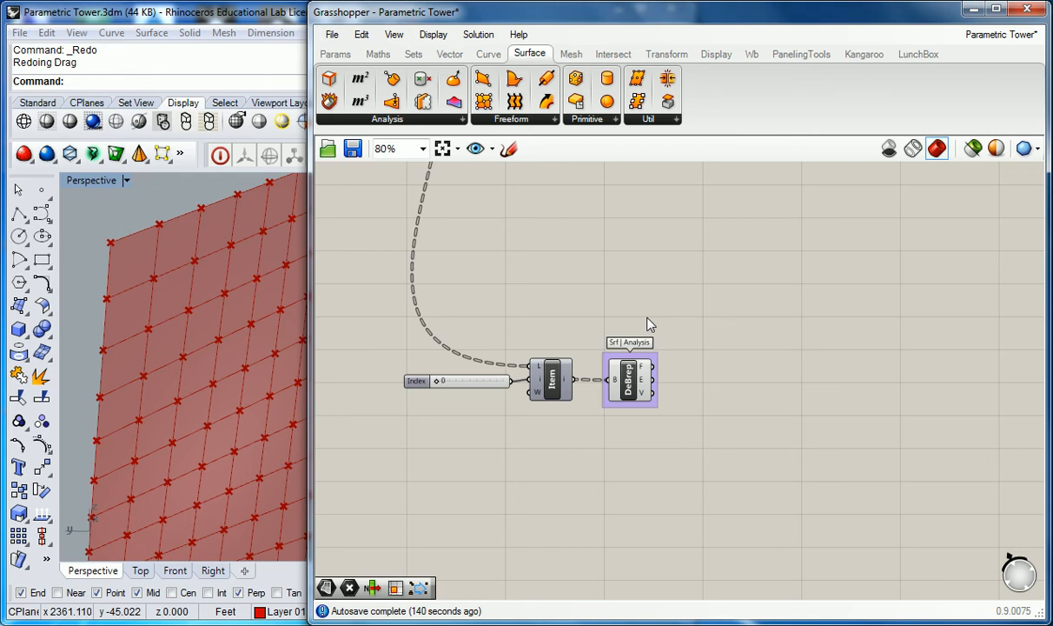
pyautogui.click(551, 379)
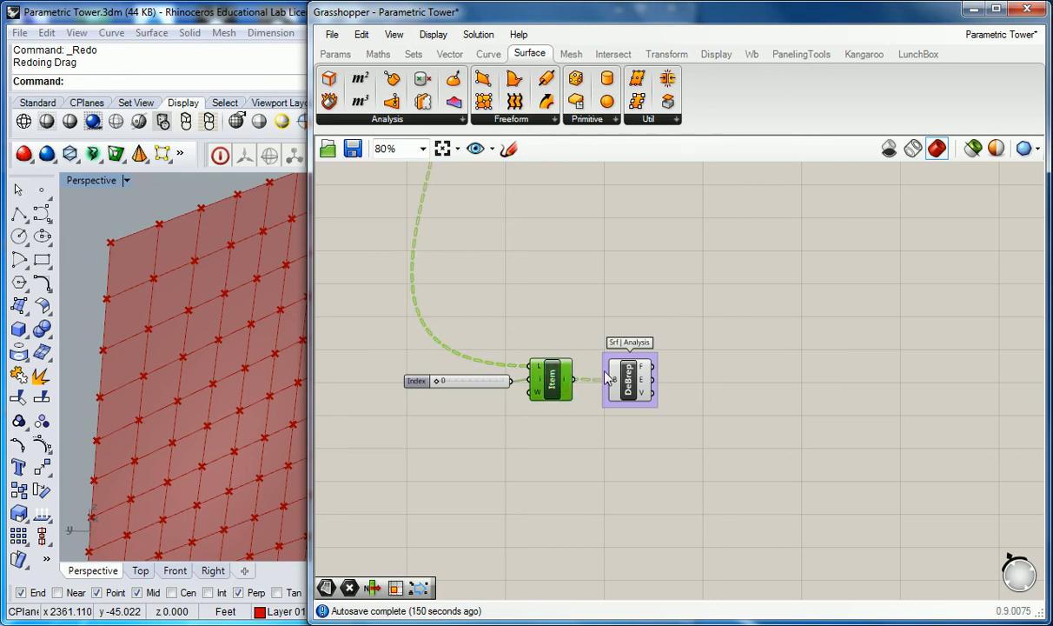
pyautogui.click(626, 379)
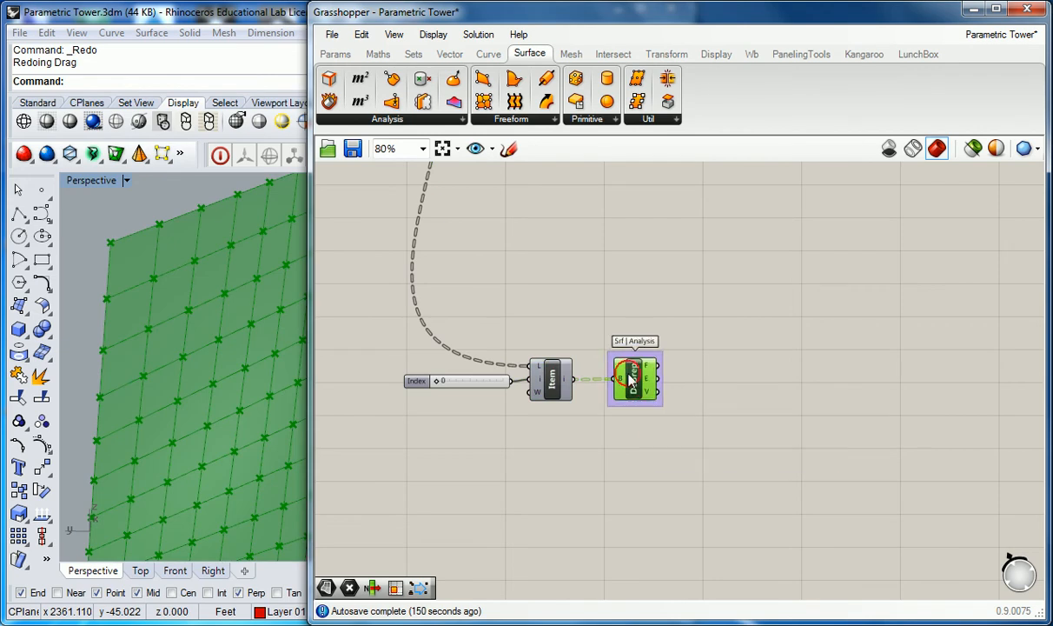
pyautogui.click(547, 306)
# Step: Temporarily show the preview of the Index 5 List Item to compare its surface with the Index 0 surface, and hide it again
pyautogui.scroll(-3, 547, 306)
pyautogui.moveTo(592, 306); pyautogui.dragTo(550, 329, button='right')
pyautogui.scroll(3, 458, 289)
pyautogui.moveTo(458, 290); pyautogui.dragTo(476, 268, button='right')
pyautogui.click(476, 268)
pyautogui.rightClick(449, 248)
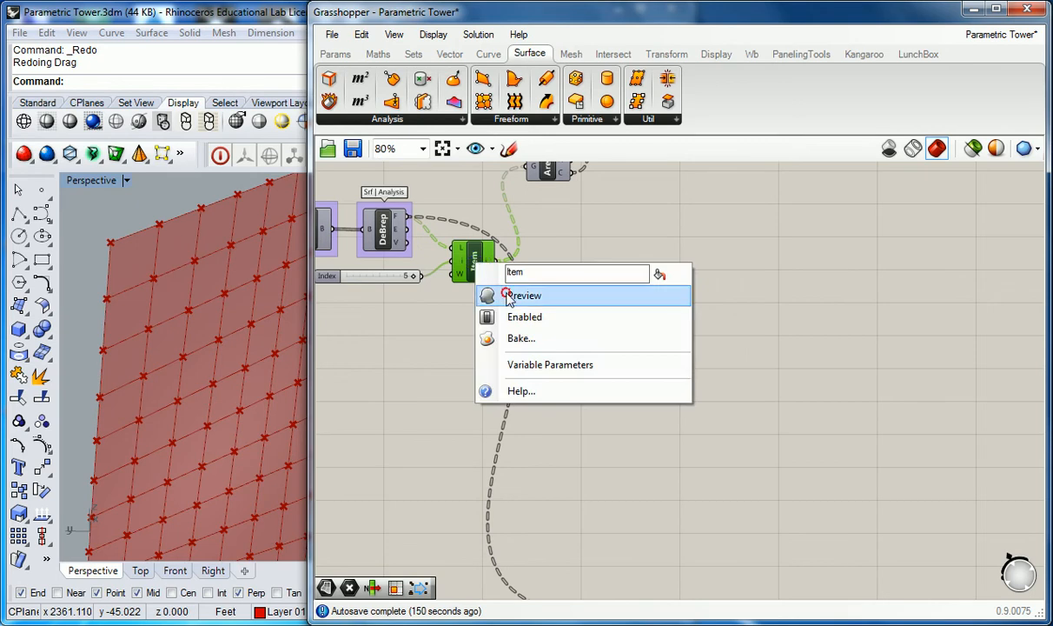
pyautogui.click(518, 297)
pyautogui.click(461, 327)
pyautogui.click(474, 265)
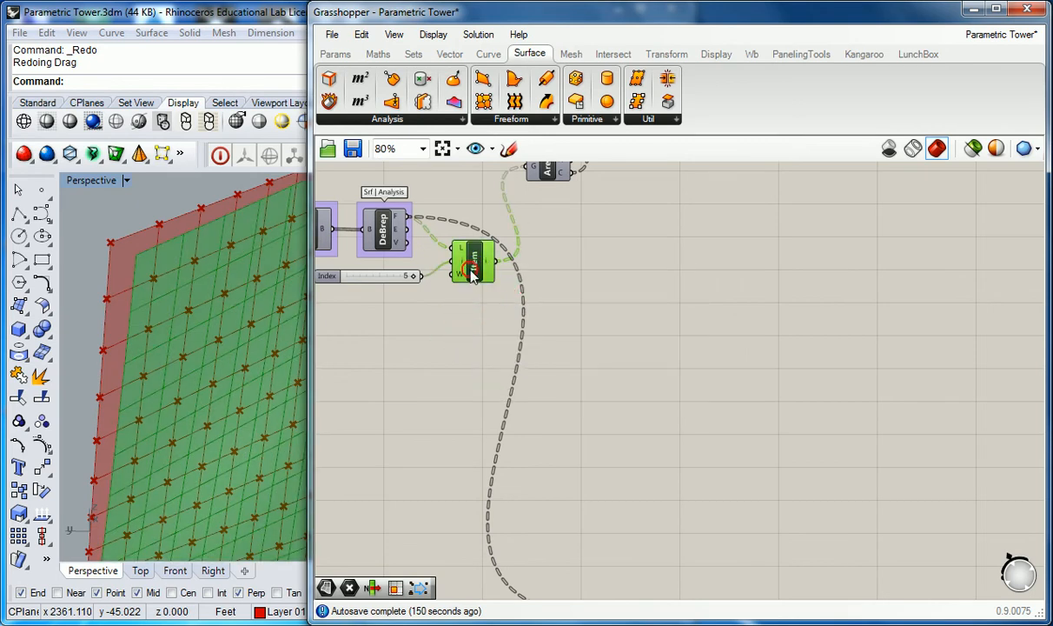
pyautogui.rightClick(473, 267)
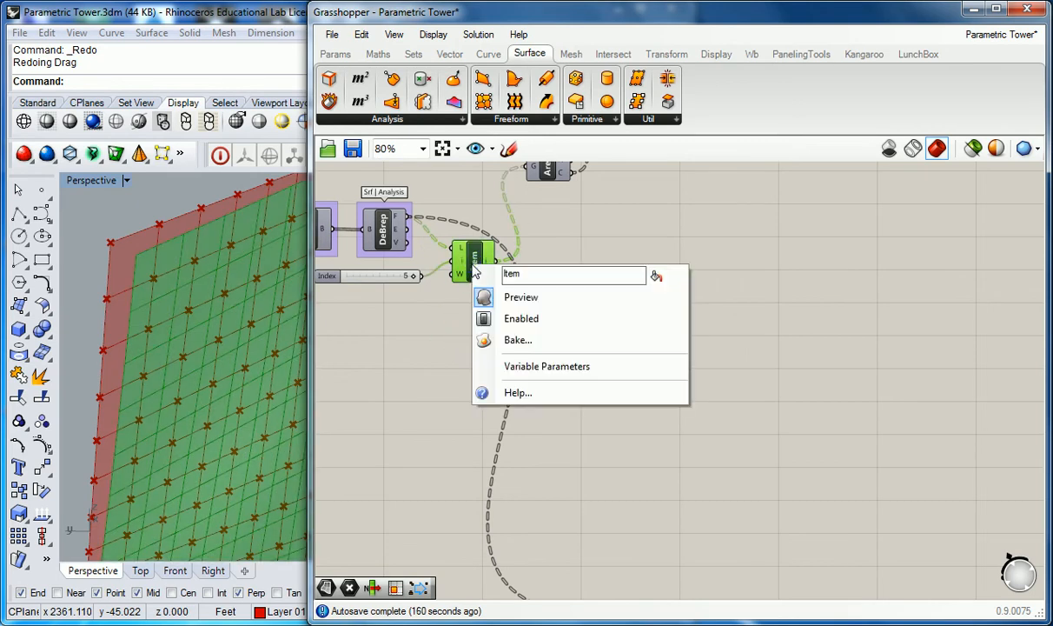
pyautogui.click(535, 303)
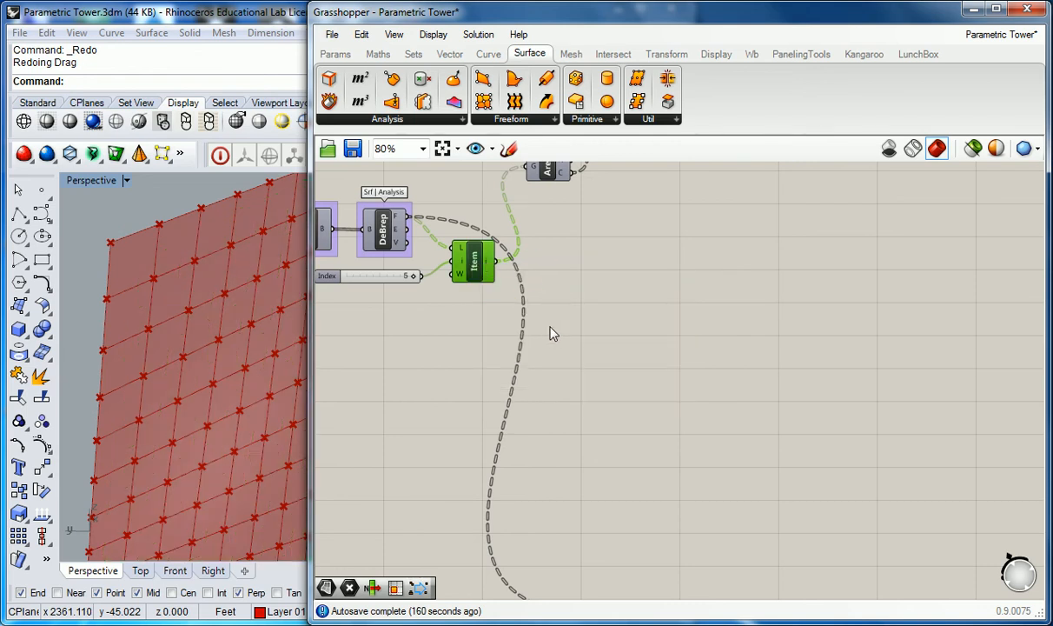
# Step: Add an Area component after the new Deconstruct Brep and connect the faces output F to its geometry input G
pyautogui.scroll(-2, 548, 334)
pyautogui.moveTo(585, 391); pyautogui.dragTo(560, 321, button='right')
pyautogui.scroll(3, 643, 436)
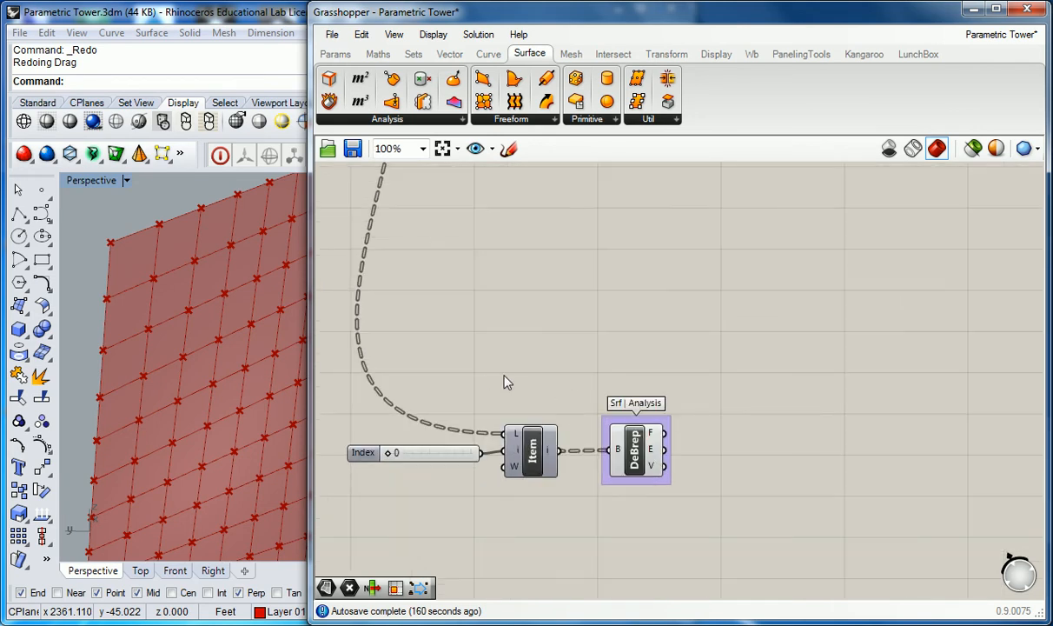
pyautogui.moveTo(585, 388); pyautogui.dragTo(571, 346, button='right')
pyautogui.moveTo(625, 400); pyautogui.dragTo(637, 281, button='right')
pyautogui.moveTo(726, 288); pyautogui.dragTo(682, 317, button='right')
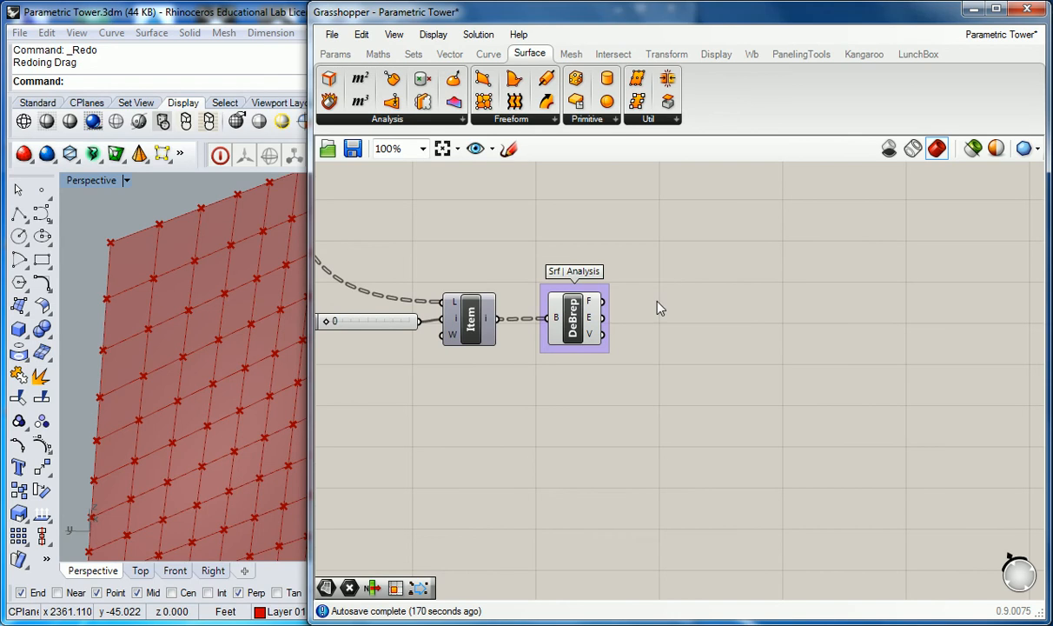
pyautogui.moveTo(705, 309); pyautogui.dragTo(653, 303, button='right')
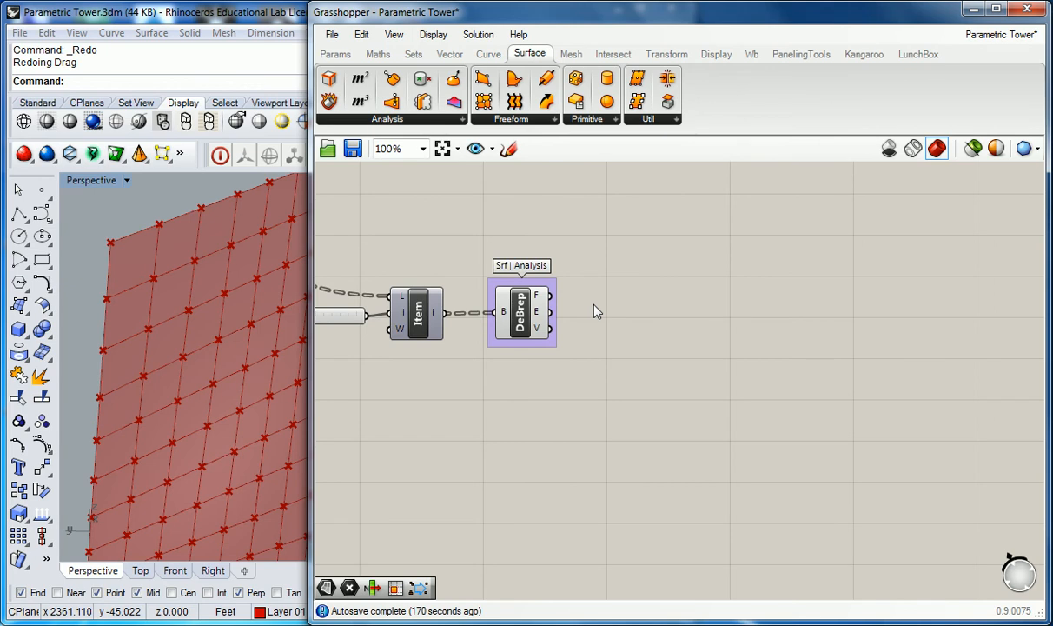
pyautogui.moveTo(619, 299); pyautogui.dragTo(603, 299, button='right')
pyautogui.moveTo(374, 78); pyautogui.dragTo(650, 302)
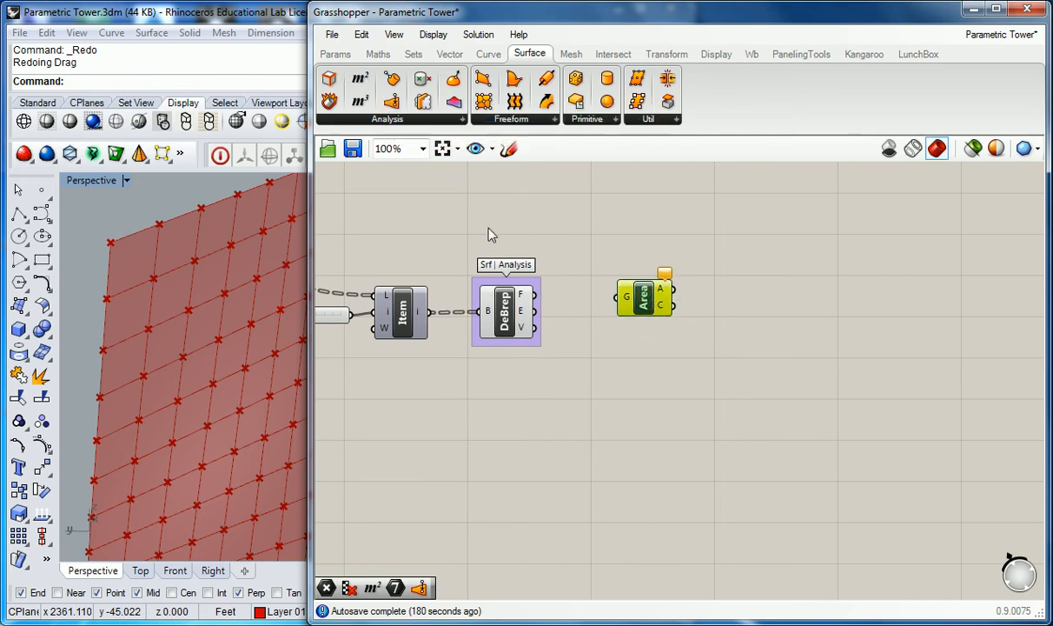
pyautogui.moveTo(532, 295); pyautogui.dragTo(643, 298)
pyautogui.click(643, 298)
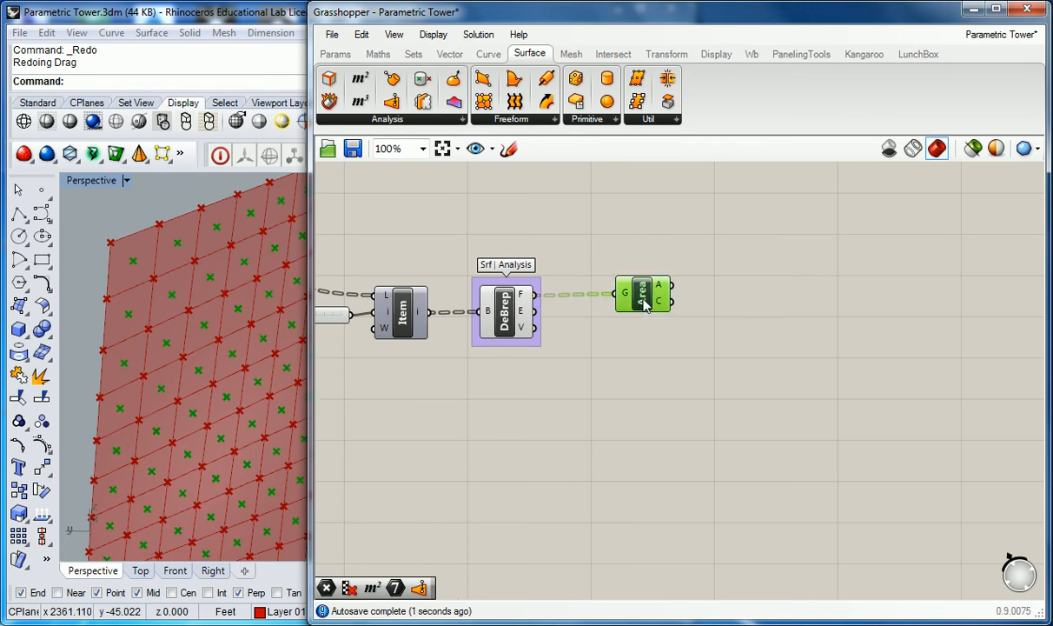
# Step: Group the new Area component, label the group "Srf | Analysis", and align it with the Deconstruct Brep output
pyautogui.hotkey('ctrl', 'g')
pyautogui.rightClick(645, 271)
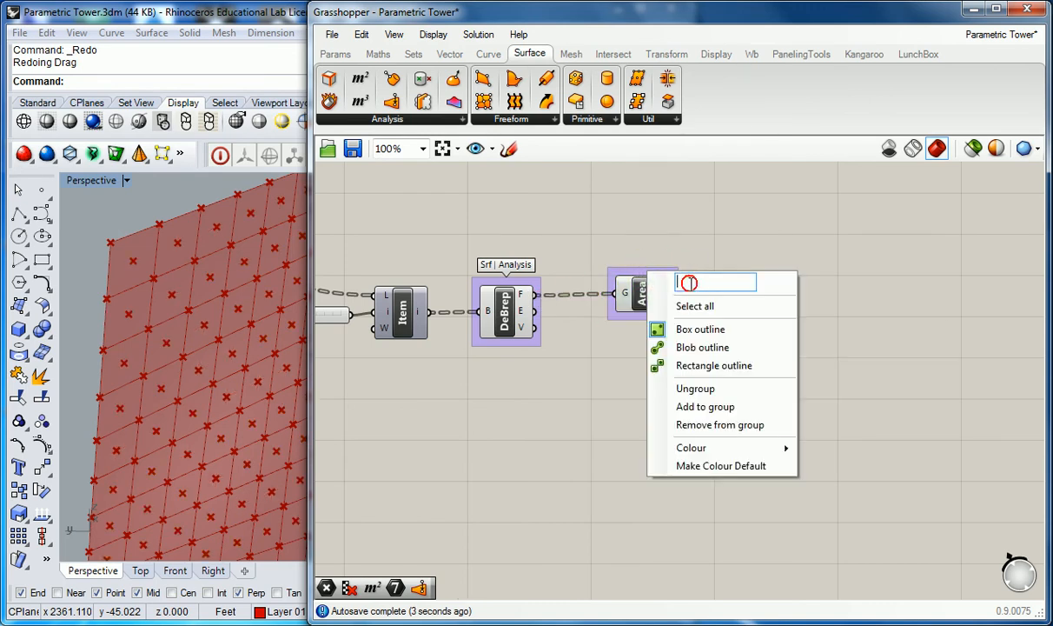
pyautogui.write('Srf | A')
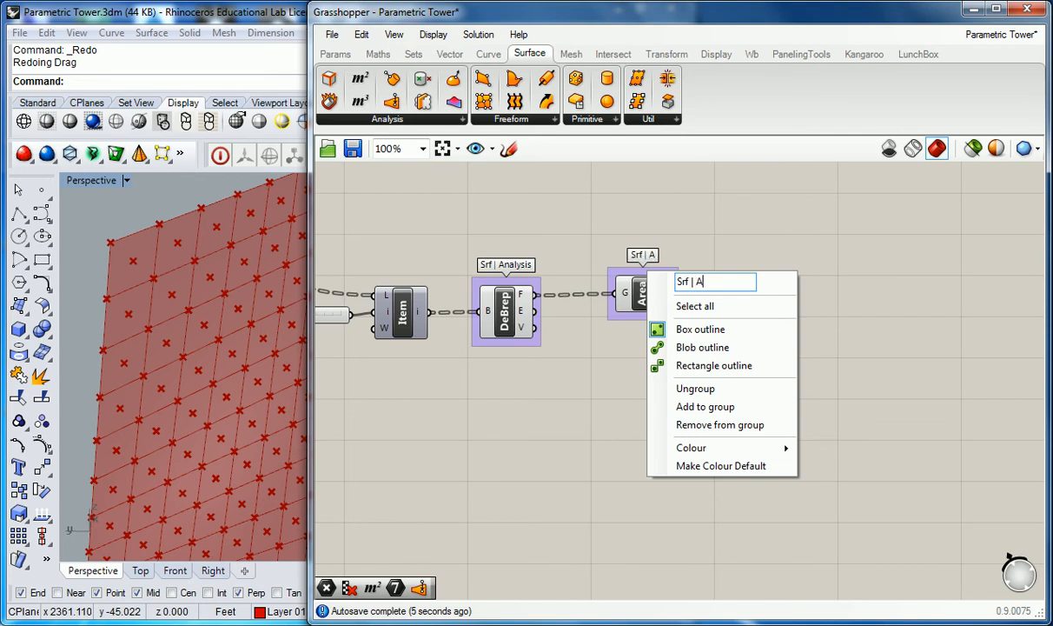
pyautogui.write('nalysis')
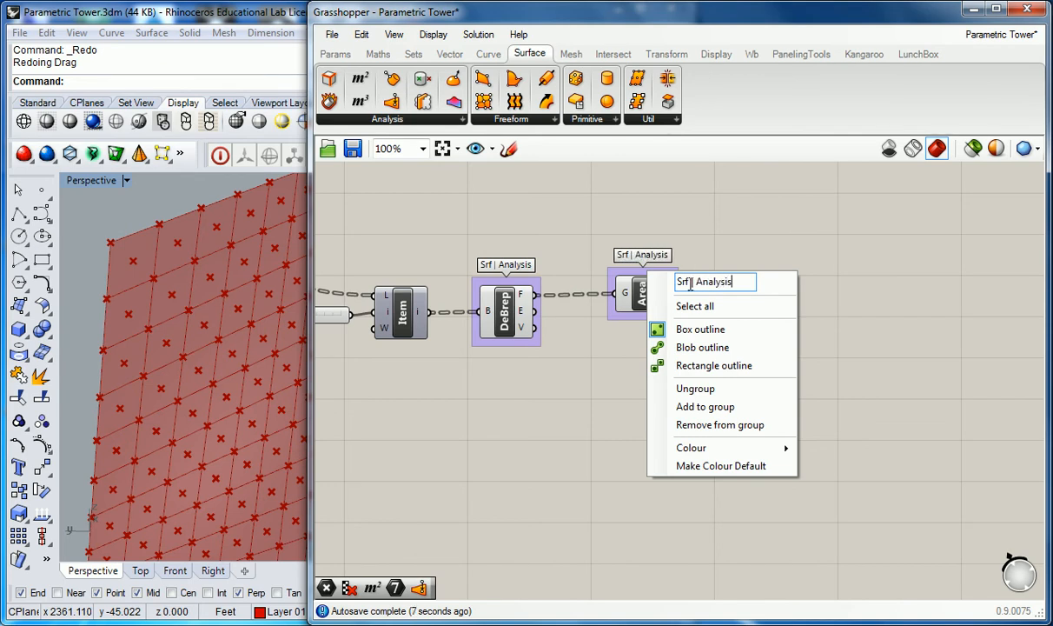
pyautogui.click(734, 238)
pyautogui.moveTo(648, 294); pyautogui.dragTo(650, 298)
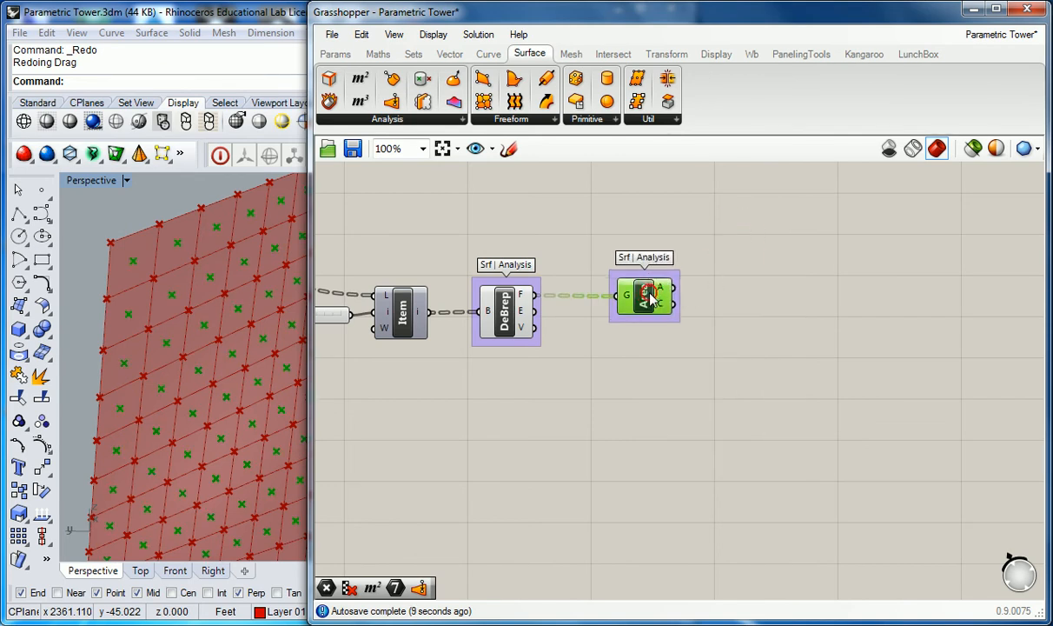
pyautogui.click(702, 297)
# Step: Place a Vector 2Pt component on the canvas just below and beyond the new Area component
pyautogui.moveTo(725, 299); pyautogui.dragTo(704, 293, button='right')
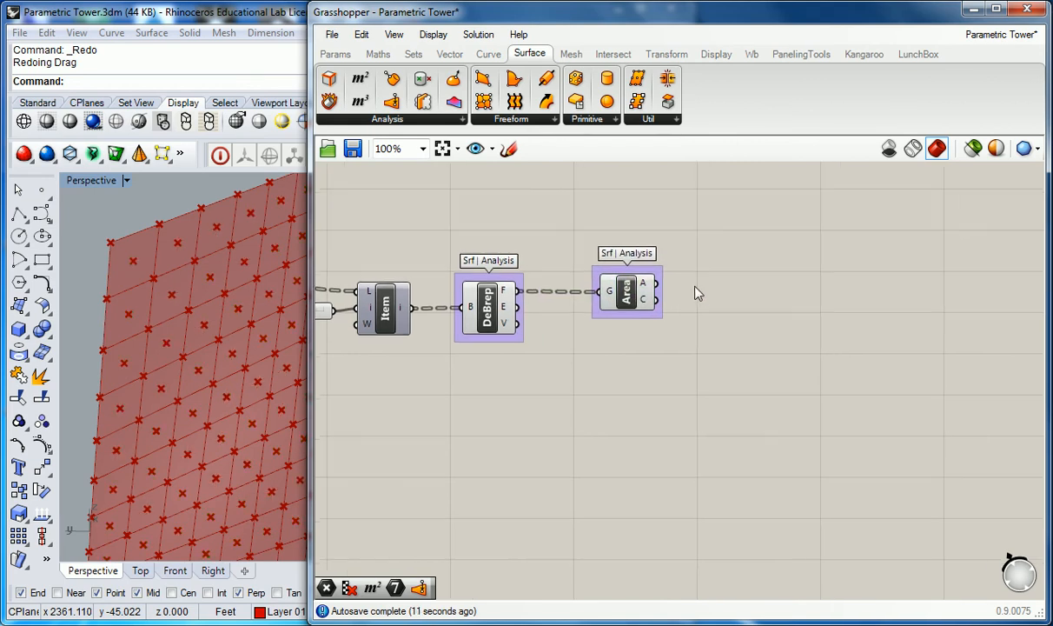
pyautogui.click(600, 216)
pyautogui.moveTo(696, 278); pyautogui.dragTo(654, 270, button='right')
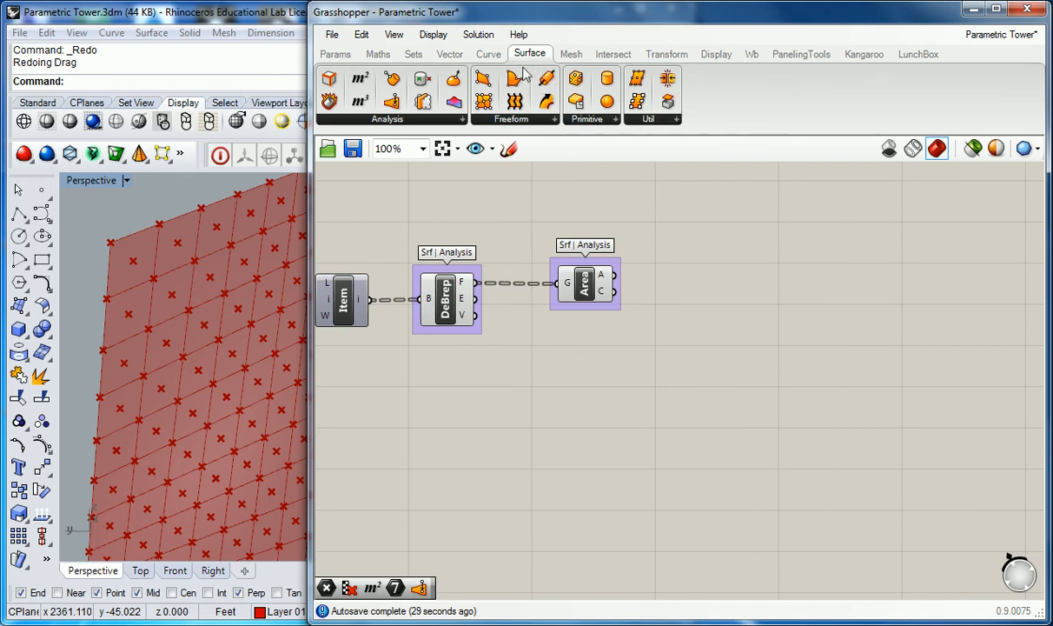
pyautogui.click(449, 54)
pyautogui.click(648, 119)
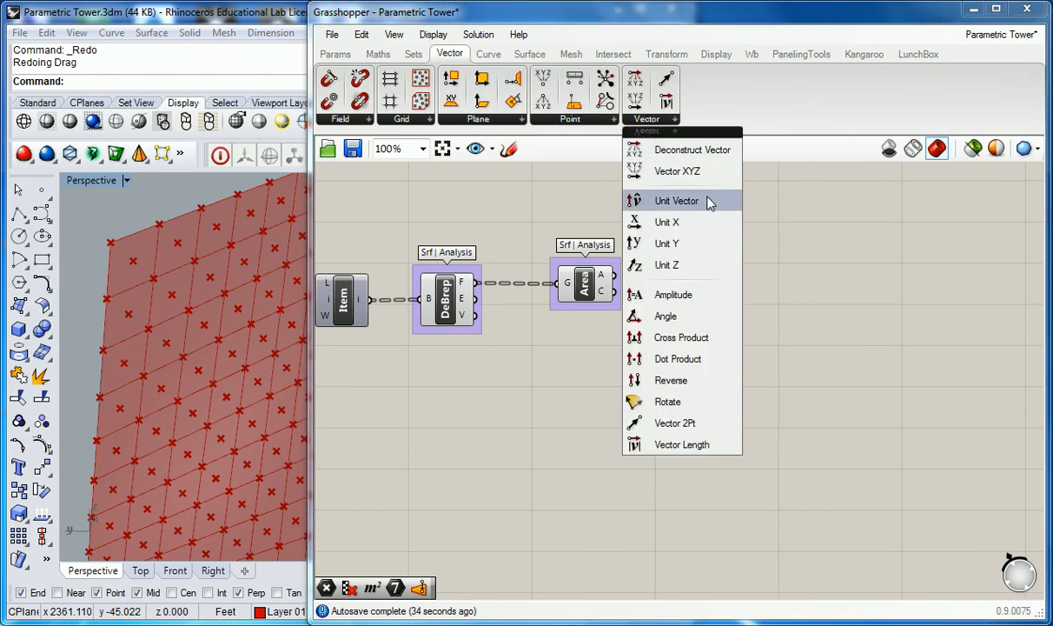
pyautogui.click(691, 426)
pyautogui.click(728, 395)
pyautogui.moveTo(729, 401); pyautogui.dragTo(701, 367)
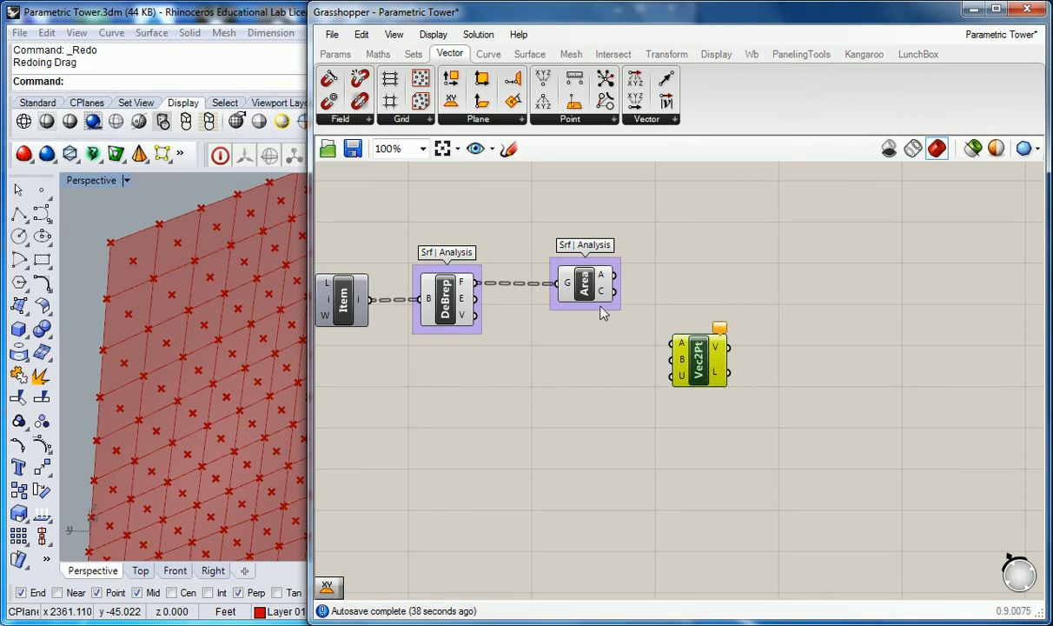
# Step: Connect Area's centroid output C to input A of Vector 2Pt and Deconstruct Brep's vertices output V to input B
pyautogui.moveTo(604, 293)
pyautogui.moveTo(605, 295); pyautogui.dragTo(626, 348)
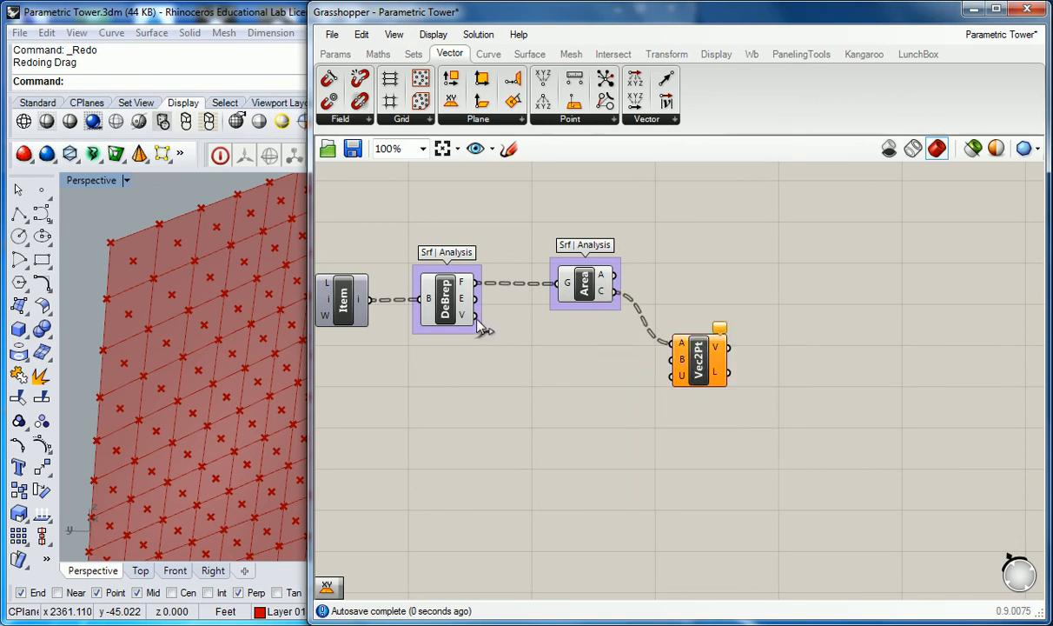
pyautogui.moveTo(474, 315); pyautogui.dragTo(667, 361)
pyautogui.click(607, 340)
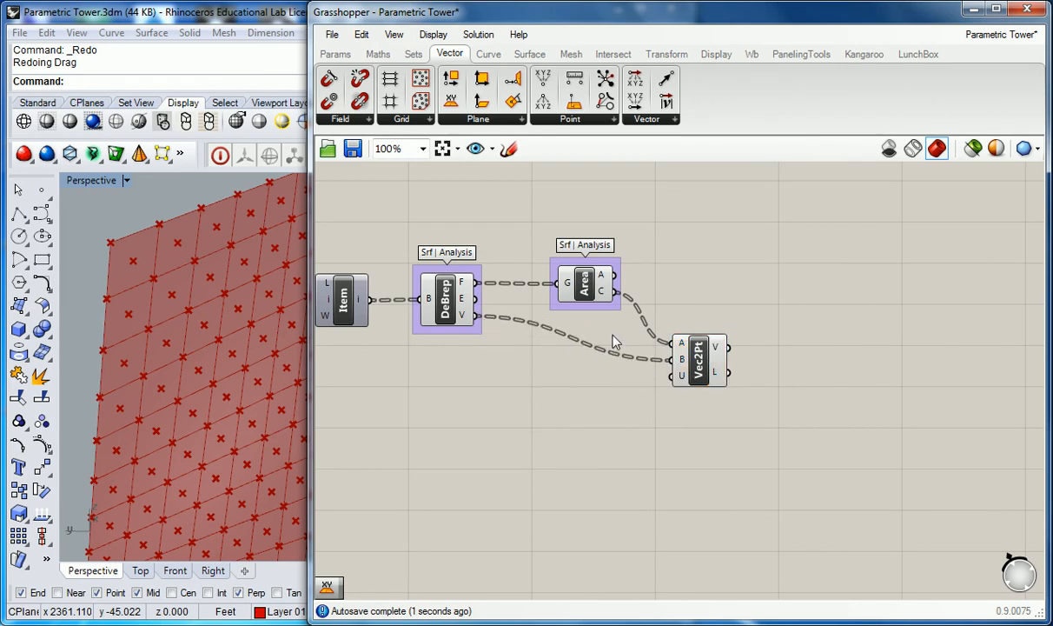
pyautogui.moveTo(630, 216); pyautogui.dragTo(635, 225, button='right')
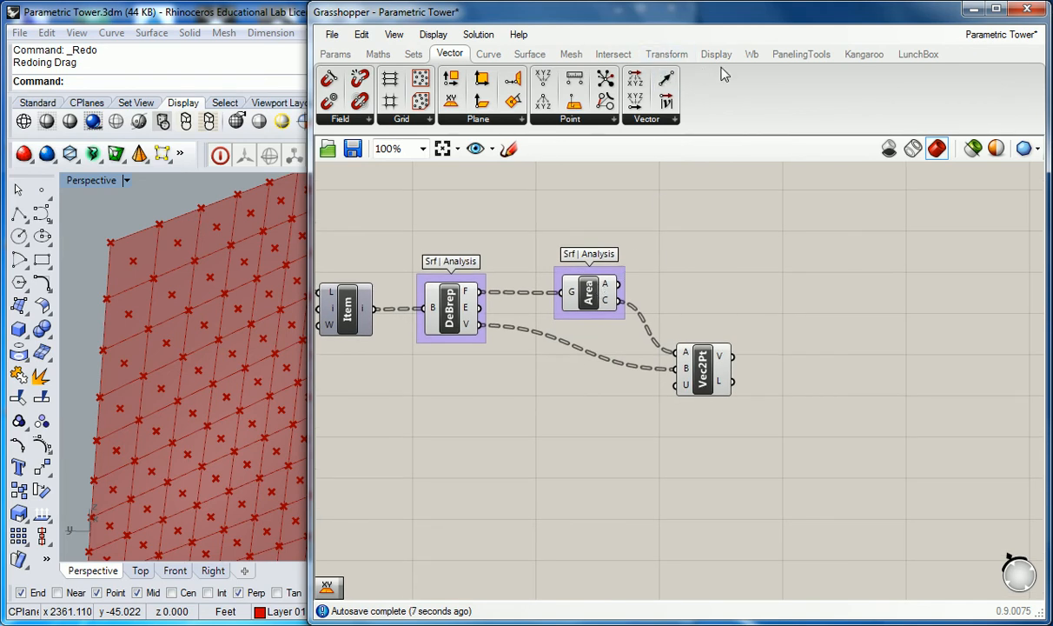
# Step: Group the Vector 2Pt component and label the group "Vect | Vect"
pyautogui.keyDown('shift'); pyautogui.click(700, 363); pyautogui.keyUp('shift')
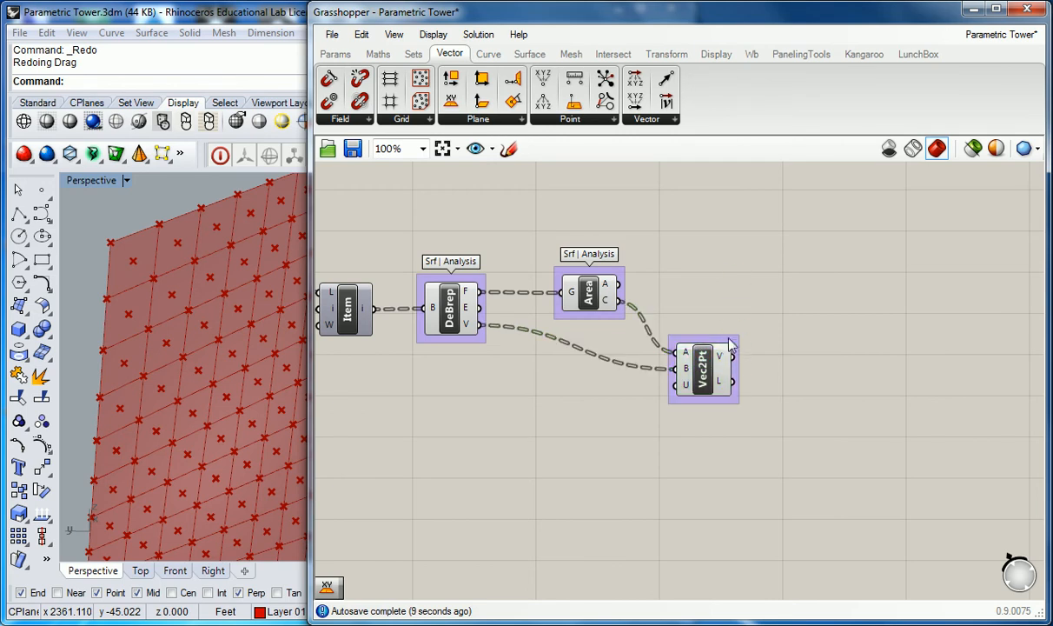
pyautogui.rightClick(731, 343)
pyautogui.write('Vect | Vect')
pyautogui.click(752, 261)
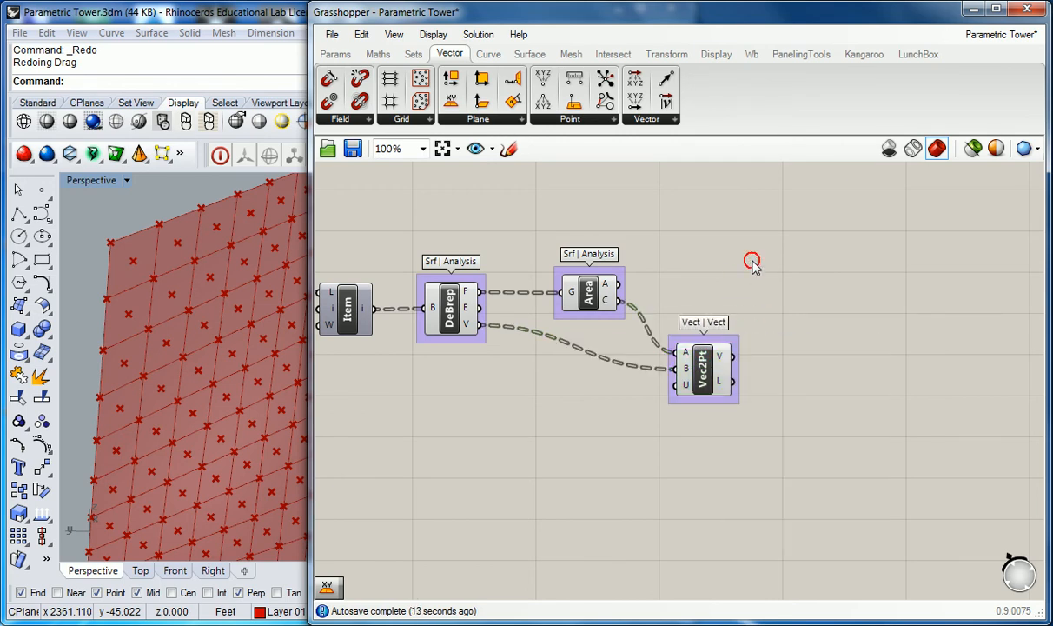
# Step: Add a Vector Display component above Vector 2Pt, group it with the label "Disp |Vect", and move it farther from the other components
pyautogui.click(716, 55)
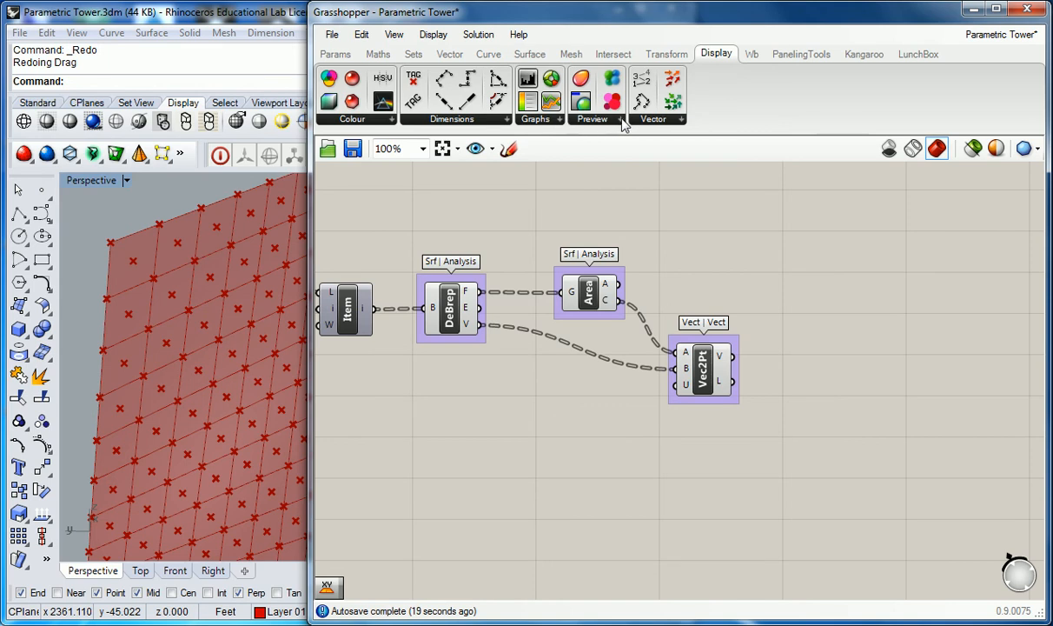
pyautogui.click(659, 121)
pyautogui.moveTo(701, 200); pyautogui.dragTo(782, 237)
pyautogui.hotkey('ctrl', 'g')
pyautogui.rightClick(785, 217)
pyautogui.write('Disp |Vect')
pyautogui.click(635, 193)
pyautogui.moveTo(711, 249); pyautogui.dragTo(724, 254, button='right')
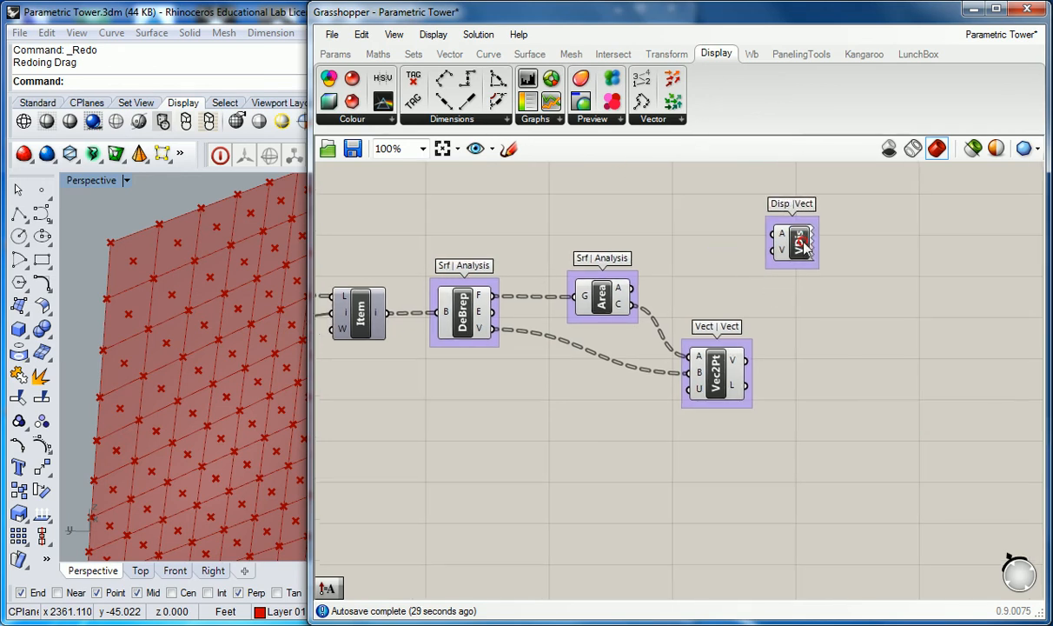
pyautogui.moveTo(801, 250); pyautogui.dragTo(829, 243)
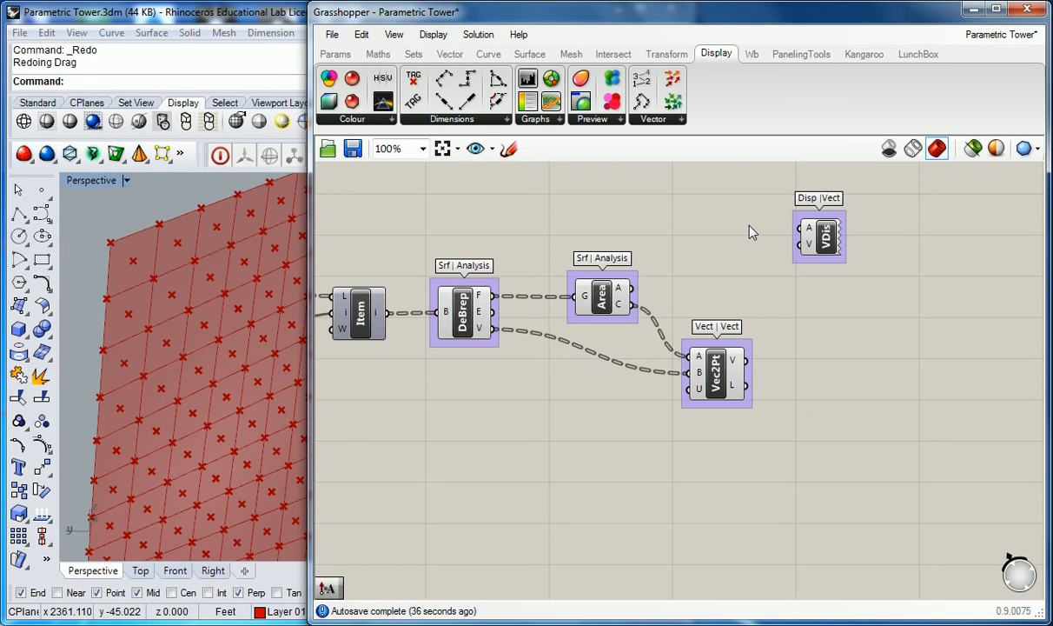
# Step: Connect Area's centroid output C to the Vector Display's anchor input A and Vector 2Pt's output V to its vector input V
pyautogui.moveTo(697, 363)
pyautogui.moveTo(633, 304); pyautogui.dragTo(802, 228)
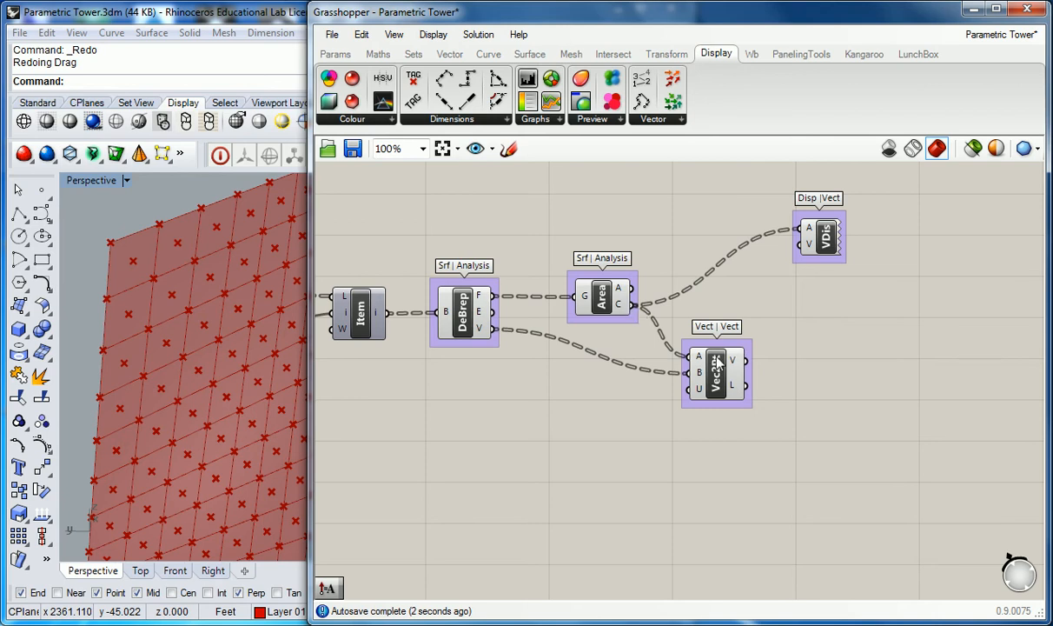
pyautogui.moveTo(746, 359); pyautogui.dragTo(798, 244)
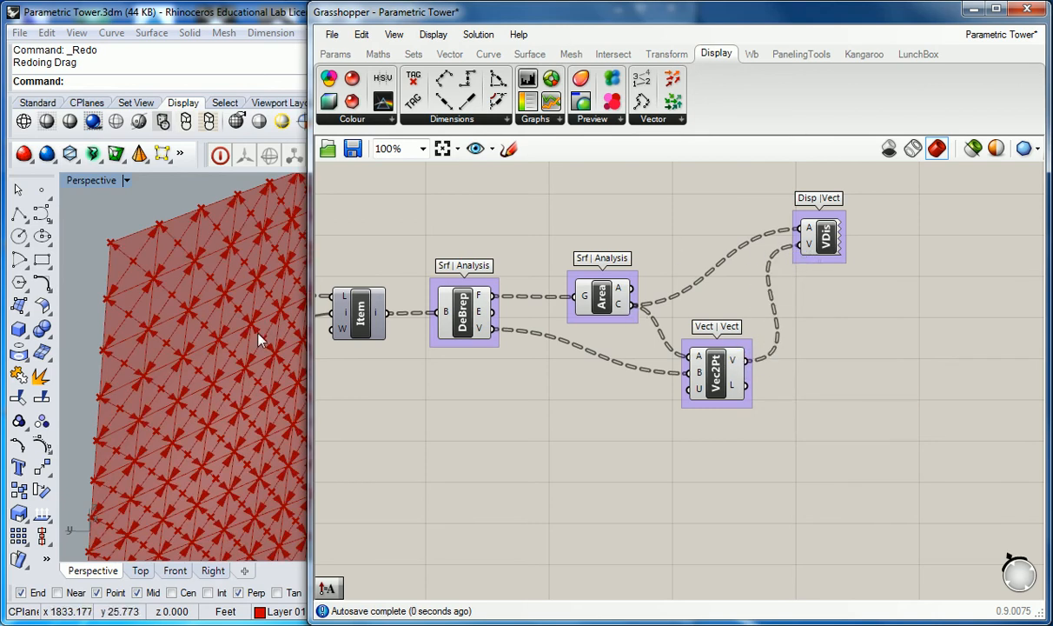
# Step: Examine the vectors running from the panel centroids to the corner vertices in the perspective view and the components producing them
pyautogui.scroll(5, 223, 364)
pyautogui.keyDown('shift'); pyautogui.moveTo(135, 241); pyautogui.dragTo(206, 305, button='right'); pyautogui.keyUp('shift')
pyautogui.scroll(2, 233, 342)
pyautogui.click(200, 201)
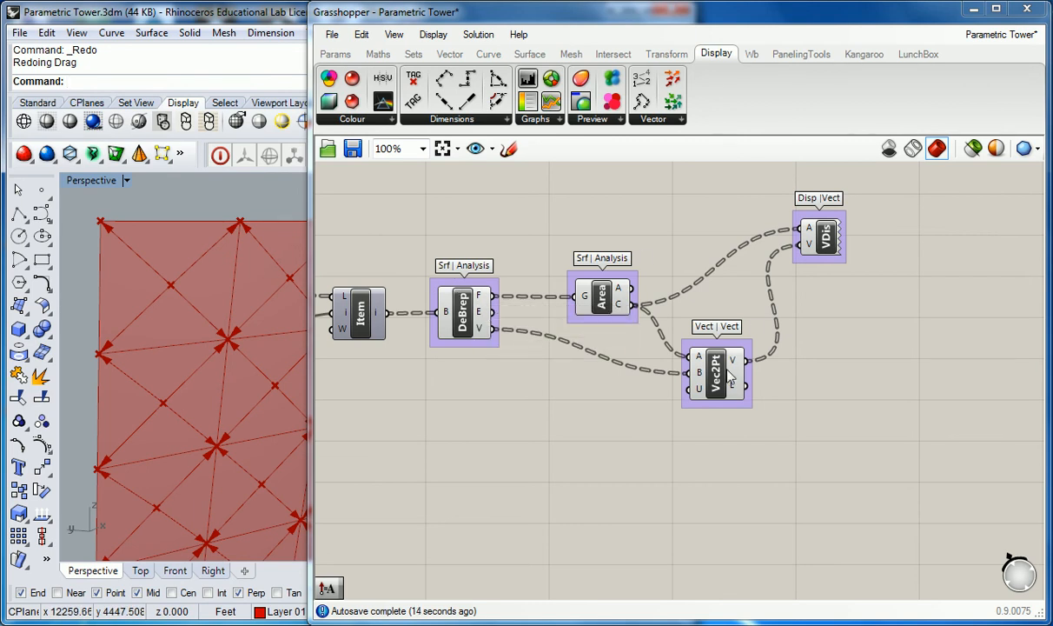
pyautogui.moveTo(740, 363)
pyautogui.click(693, 227)
pyautogui.moveTo(707, 210); pyautogui.dragTo(693, 215, button='right')
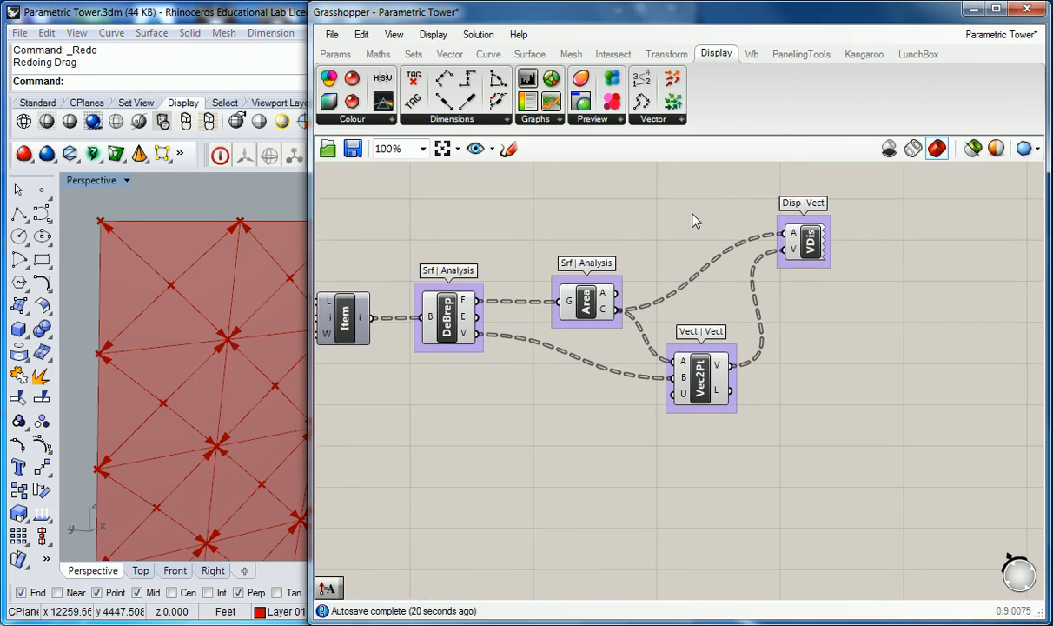
# Step: Shift the Area and Vector Display components slightly to tidy the layout of the vector definition
pyautogui.moveTo(584, 299); pyautogui.dragTo(585, 297)
pyautogui.click(672, 260)
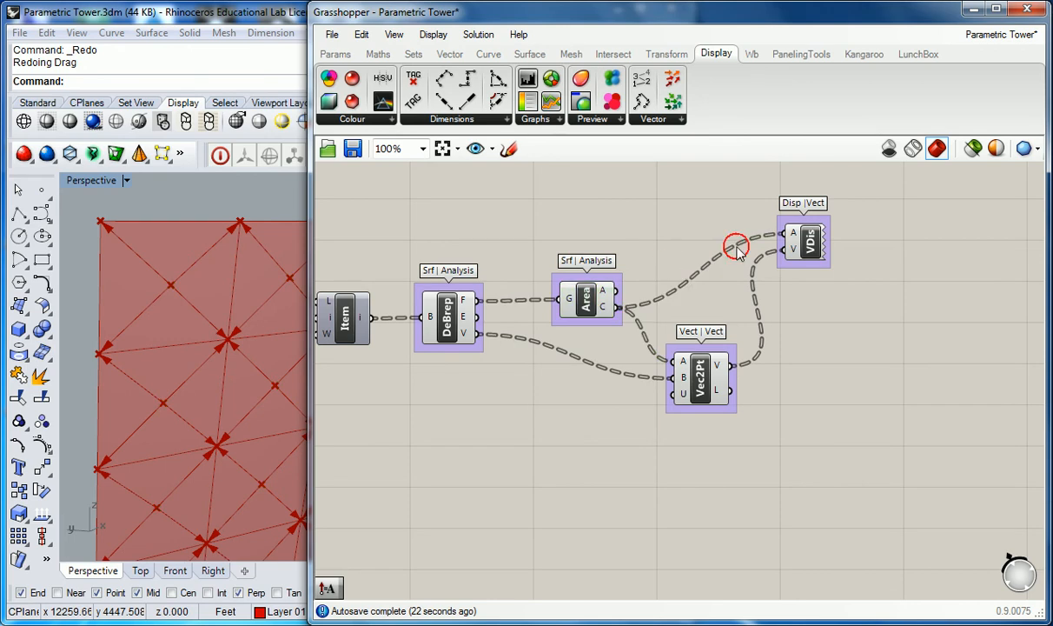
pyautogui.moveTo(812, 241)
pyautogui.mouseDown()
pyautogui.moveTo(815, 205)
pyautogui.moveTo(822, 224)
pyautogui.mouseUp()
pyautogui.click(715, 214)
pyautogui.moveTo(732, 252); pyautogui.dragTo(721, 261, button='right')
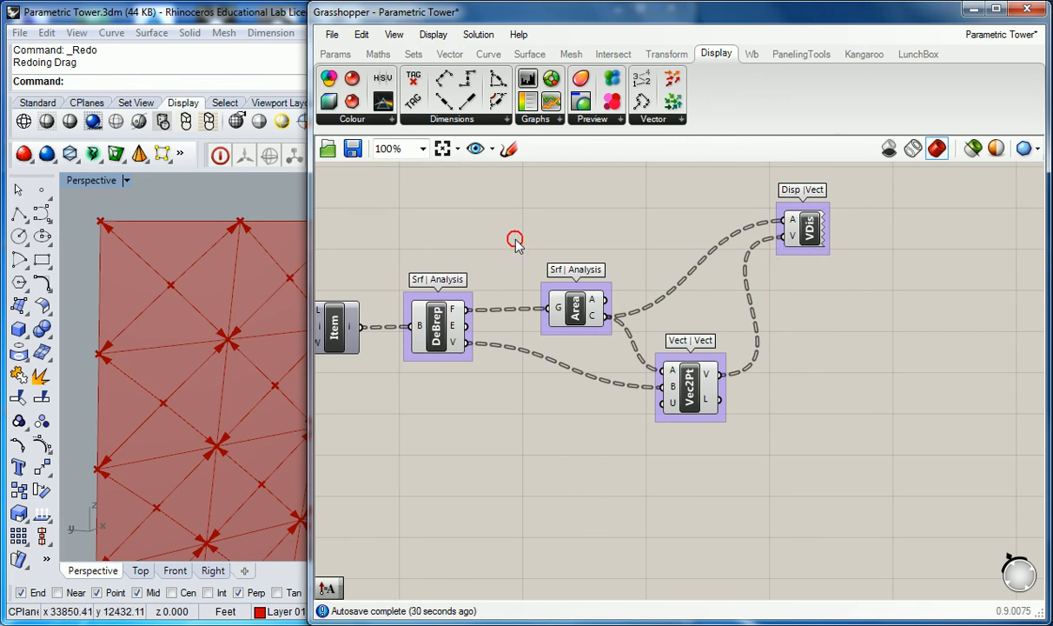
# Step: Examine the vector definition and the earlier attractor group with its Closest Point, Bounds, Construct Domain and Remap Numbers components
pyautogui.moveTo(732, 318); pyautogui.dragTo(705, 284, button='right')
pyautogui.scroll(-2, 757, 263)
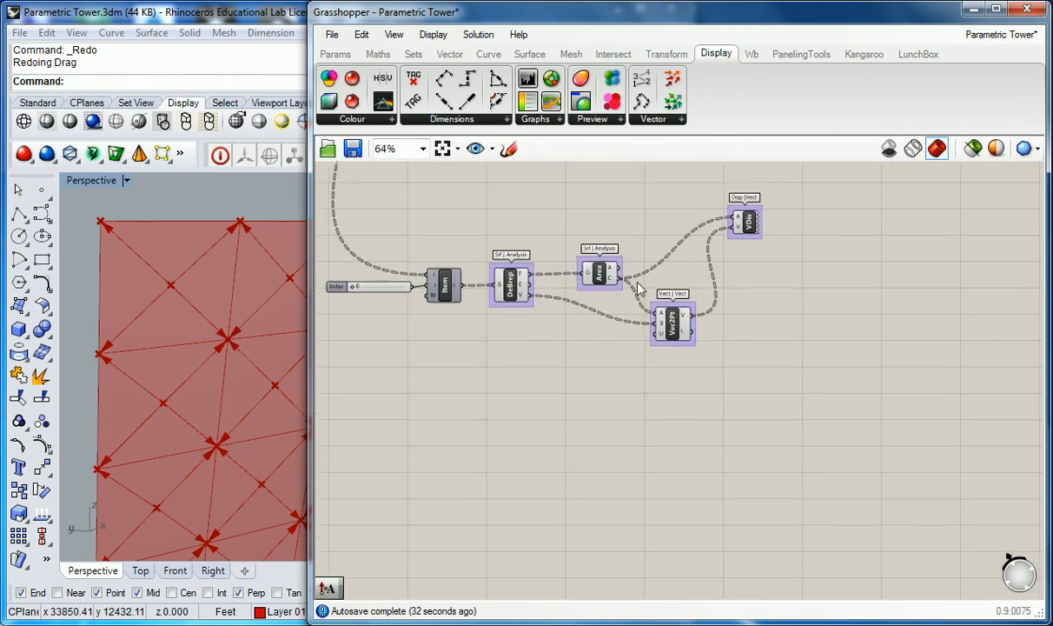
pyautogui.moveTo(213, 309); pyautogui.dragTo(193, 320, button='right')
pyautogui.click(570, 367)
pyautogui.scroll(-1, 765, 358)
pyautogui.moveTo(765, 358); pyautogui.dragTo(718, 397, button='right')
pyautogui.scroll(2, 718, 398)
pyautogui.moveTo(612, 401); pyautogui.dragTo(774, 391, button='right')
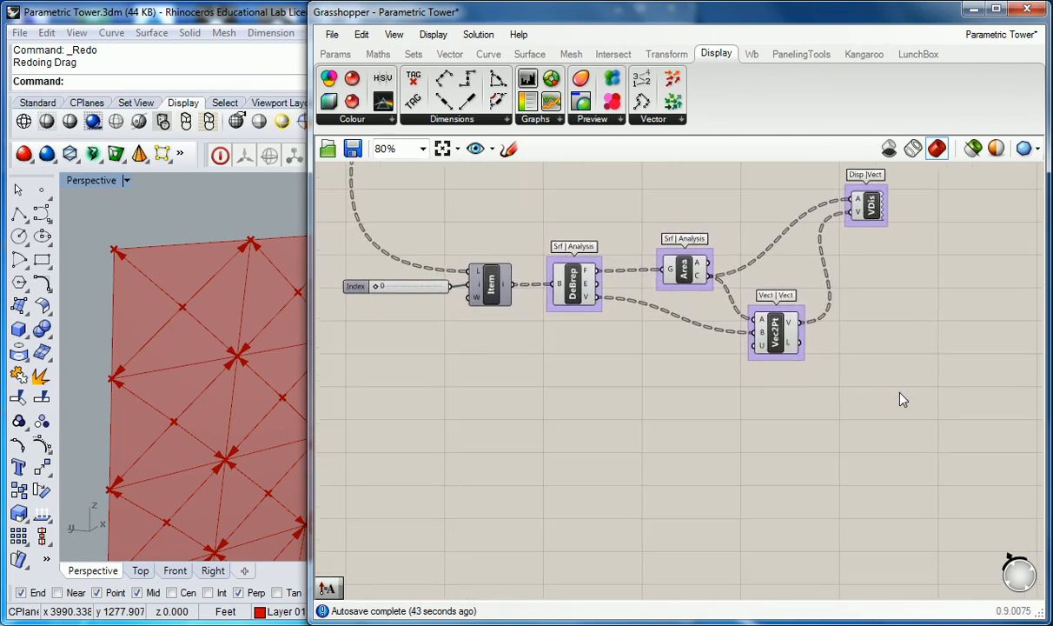
pyautogui.moveTo(900, 398); pyautogui.dragTo(817, 342, button='right')
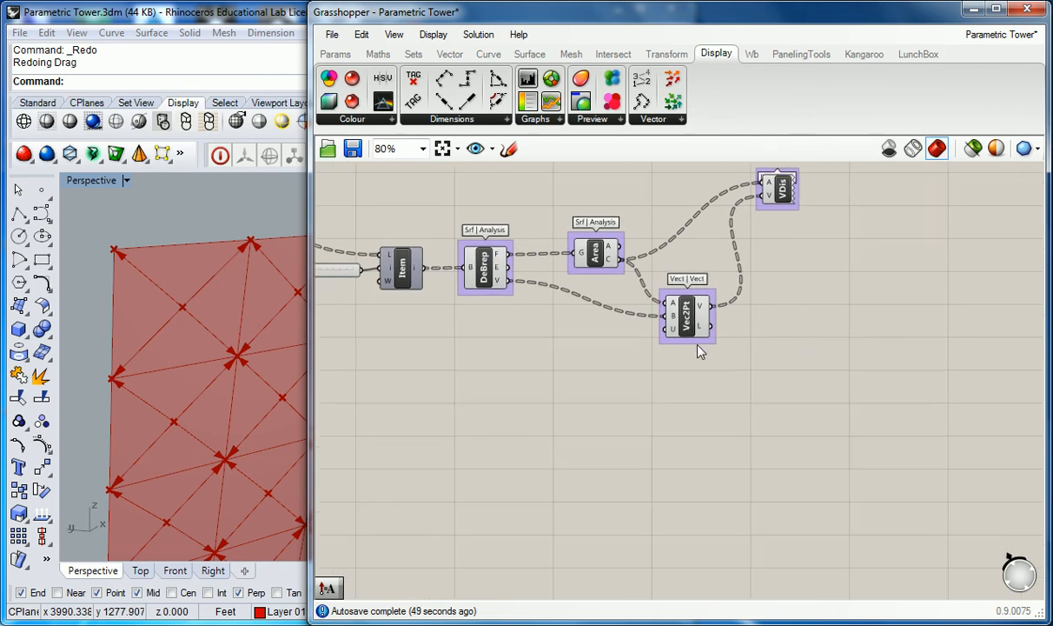
pyautogui.scroll(-4, 765, 323)
pyautogui.scroll(4, 703, 251)
pyautogui.moveTo(818, 265); pyautogui.dragTo(787, 286, button='right')
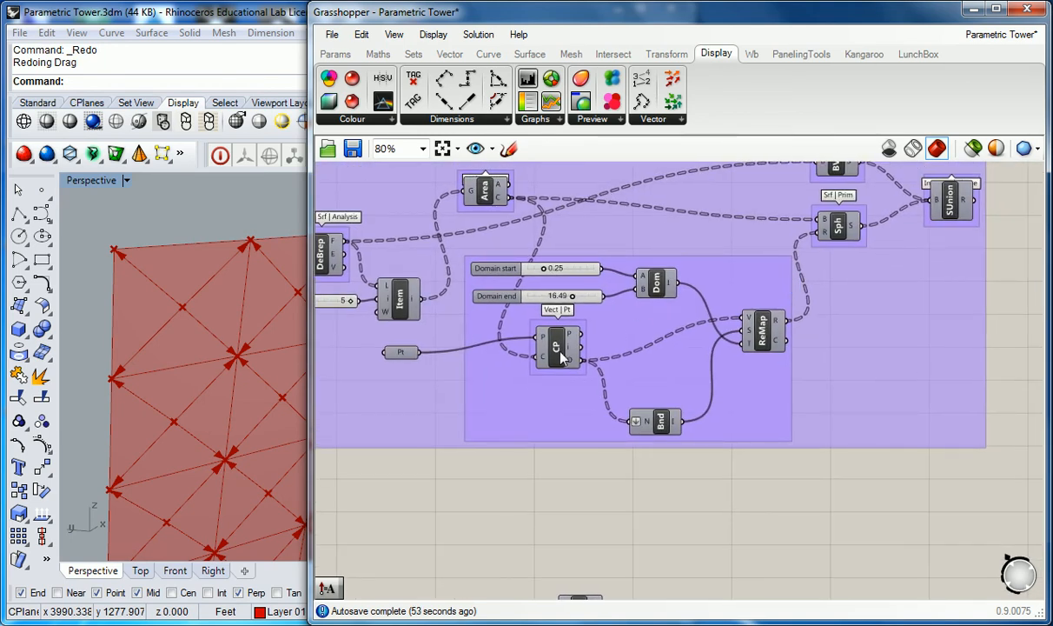
pyautogui.moveTo(558, 353); pyautogui.dragTo(578, 340, button='right')
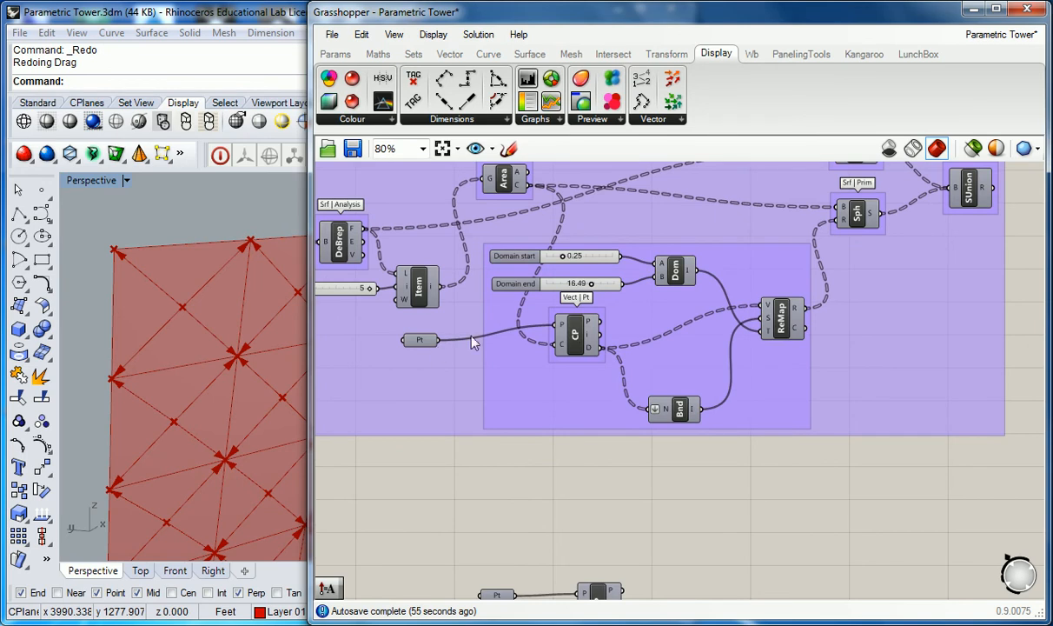
# Step: Move the Closest Point component slightly within the earlier attractor group
pyautogui.moveTo(572, 337); pyautogui.dragTo(586, 350)
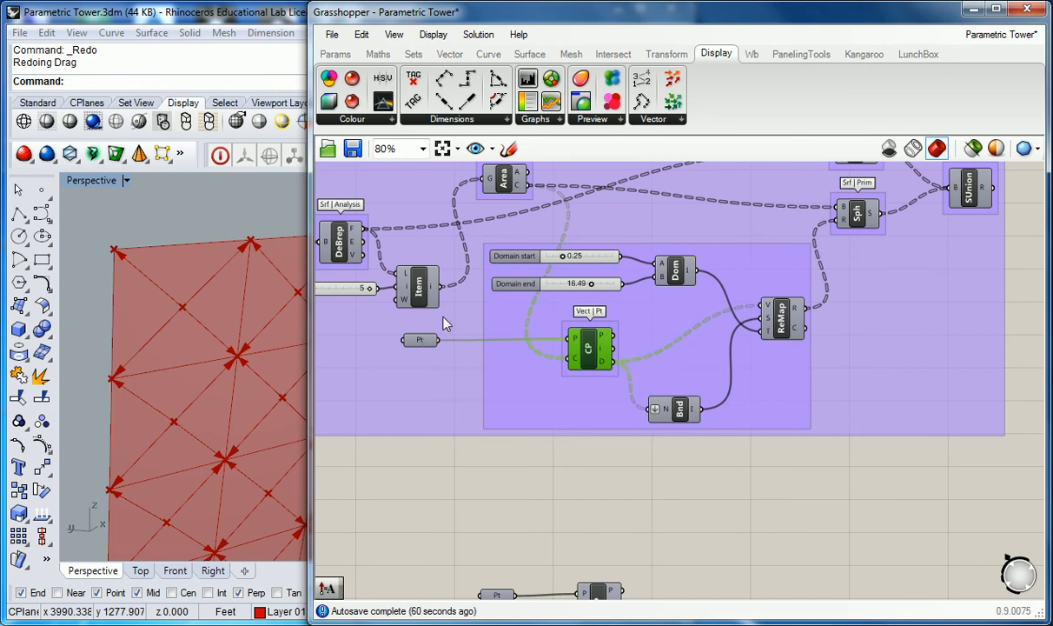
pyautogui.moveTo(512, 241); pyautogui.dragTo(515, 262, button='right')
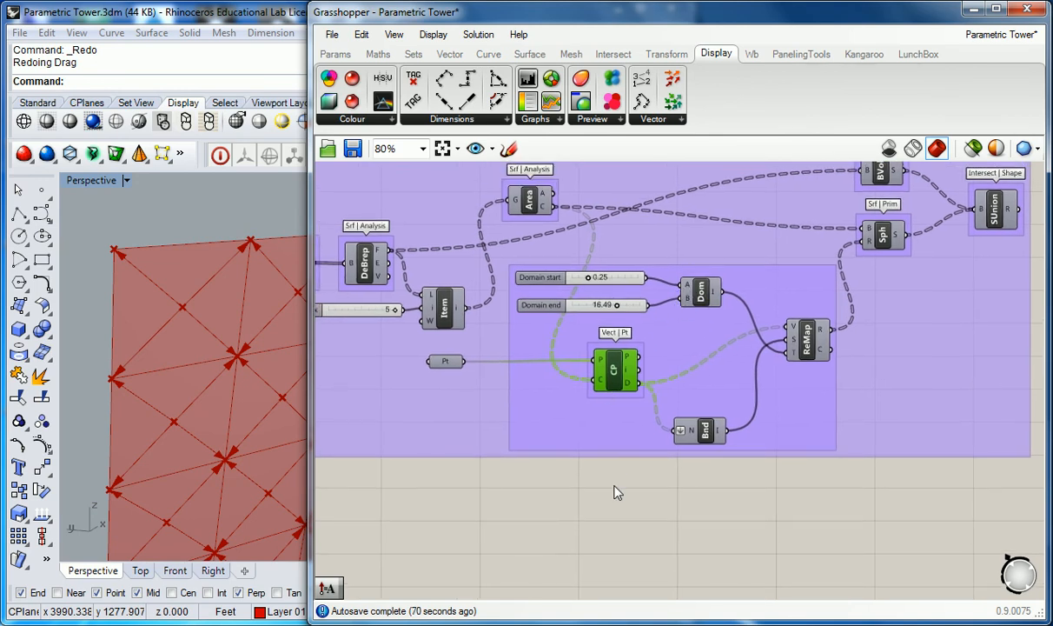
pyautogui.click(613, 469)
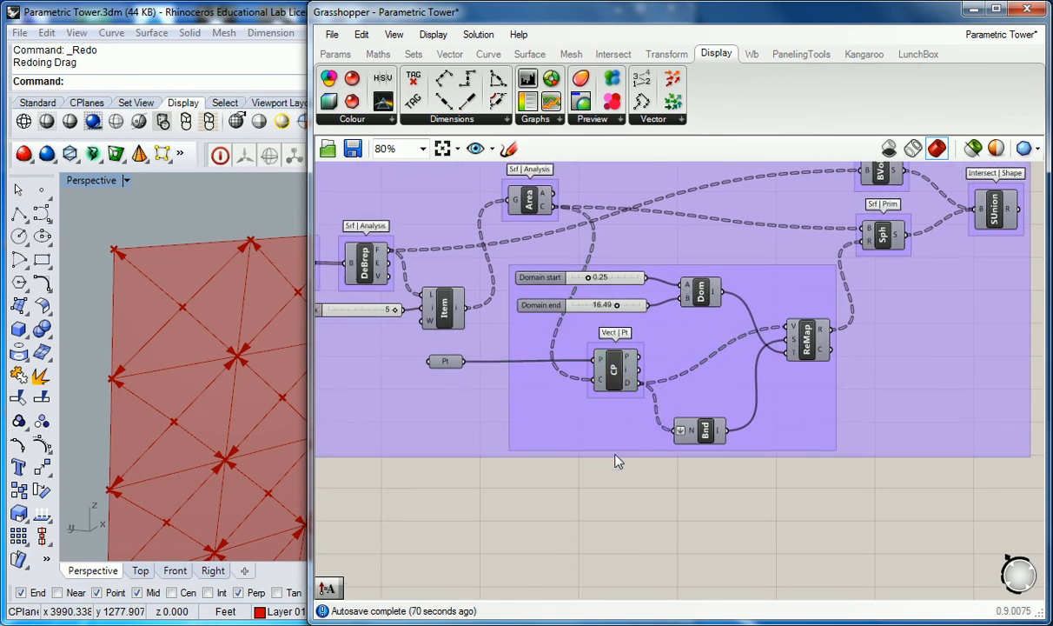
# Step: Copy the Point, Closest Point, Bounds, Remap Numbers, Domain and both domain sliders from the attractor group and place the copies beyond the Vector 2Pt component
pyautogui.click(451, 362)
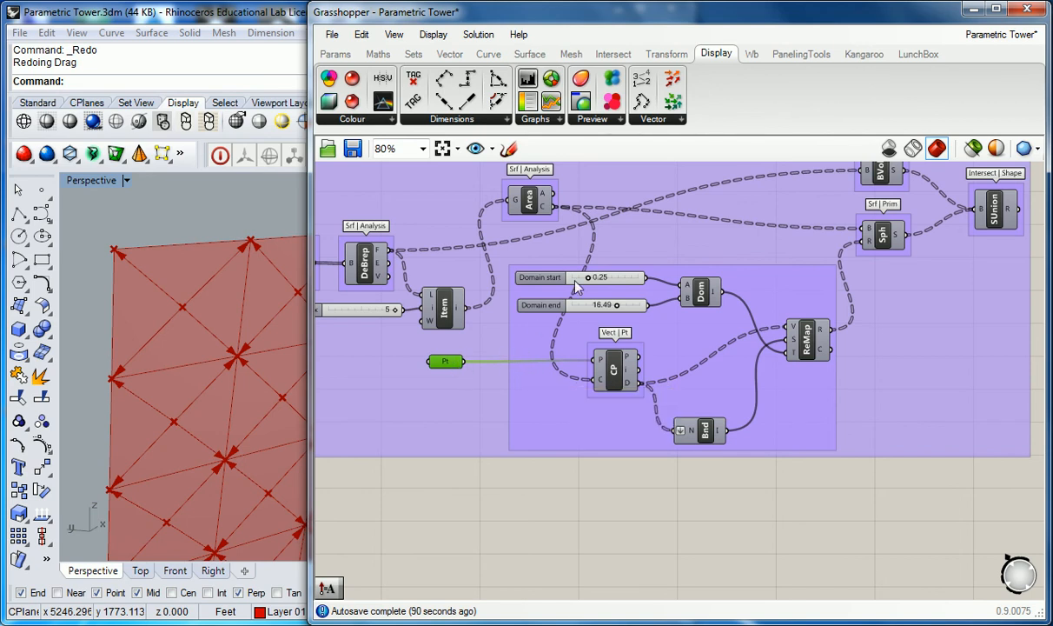
pyautogui.keyDown('shift'); pyautogui.click(614, 371); pyautogui.keyUp('shift')
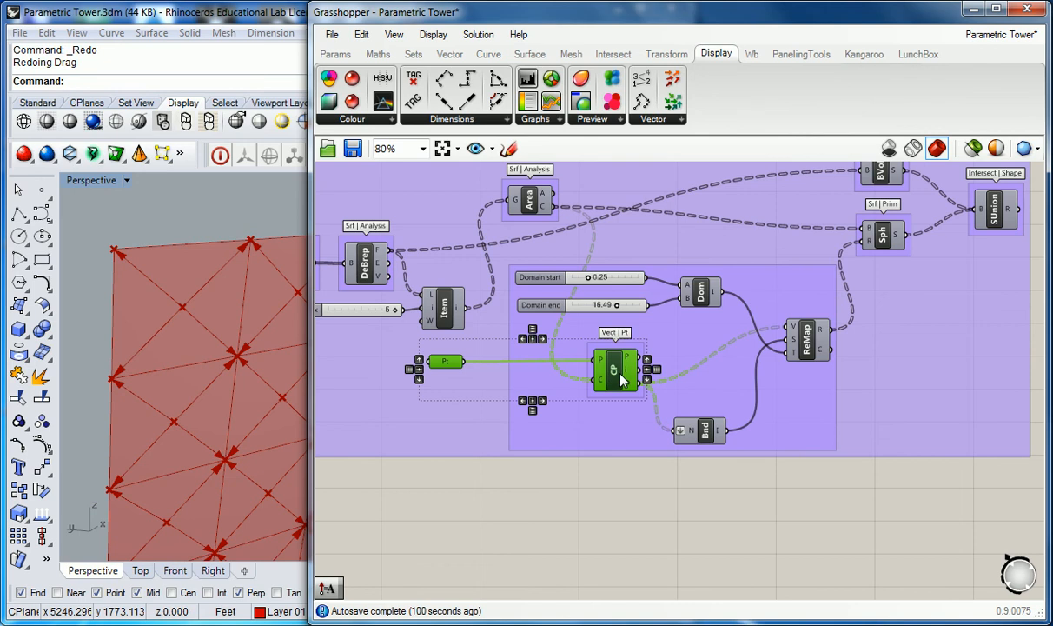
pyautogui.keyDown('shift'); pyautogui.click(682, 424); pyautogui.keyUp('shift')
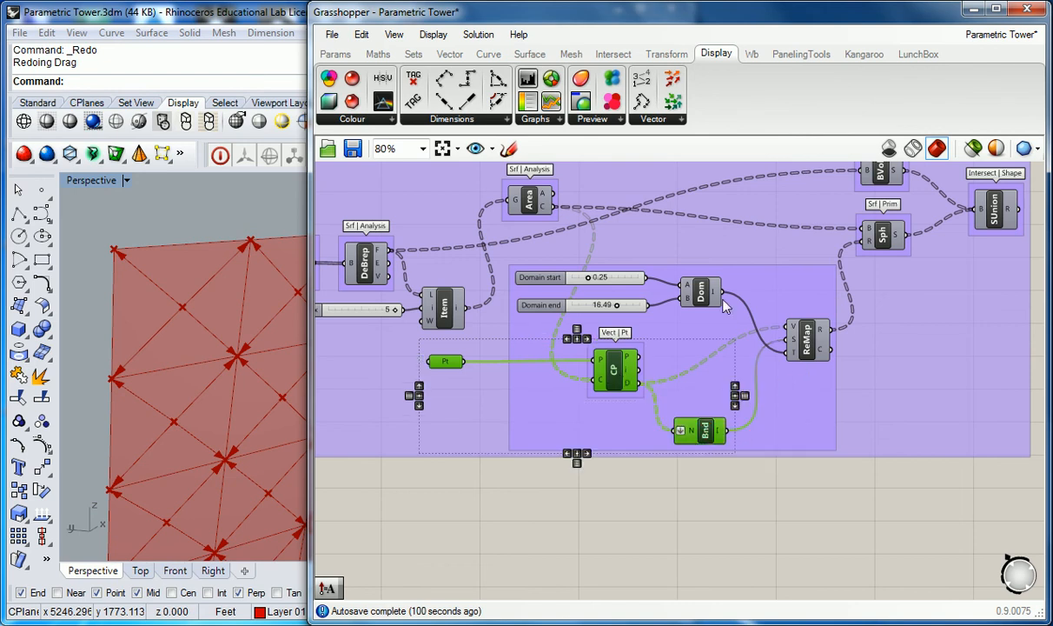
pyautogui.keyDown('shift'); pyautogui.click(804, 344); pyautogui.keyUp('shift')
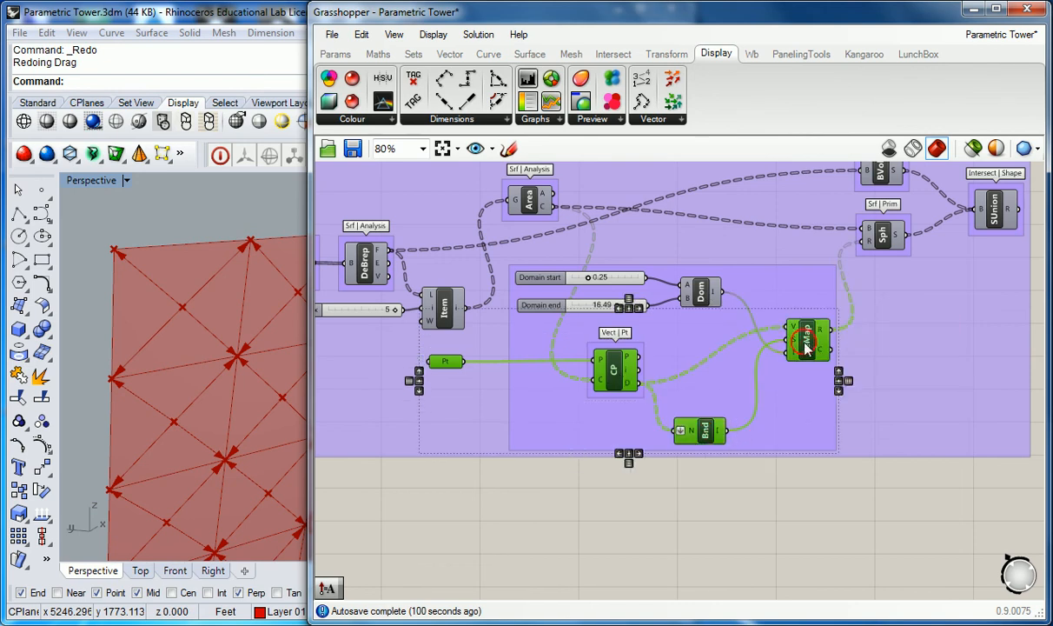
pyautogui.keyDown('shift'); pyautogui.click(702, 294); pyautogui.keyUp('shift')
pyautogui.keyDown('shift'); pyautogui.click(613, 277); pyautogui.keyUp('shift')
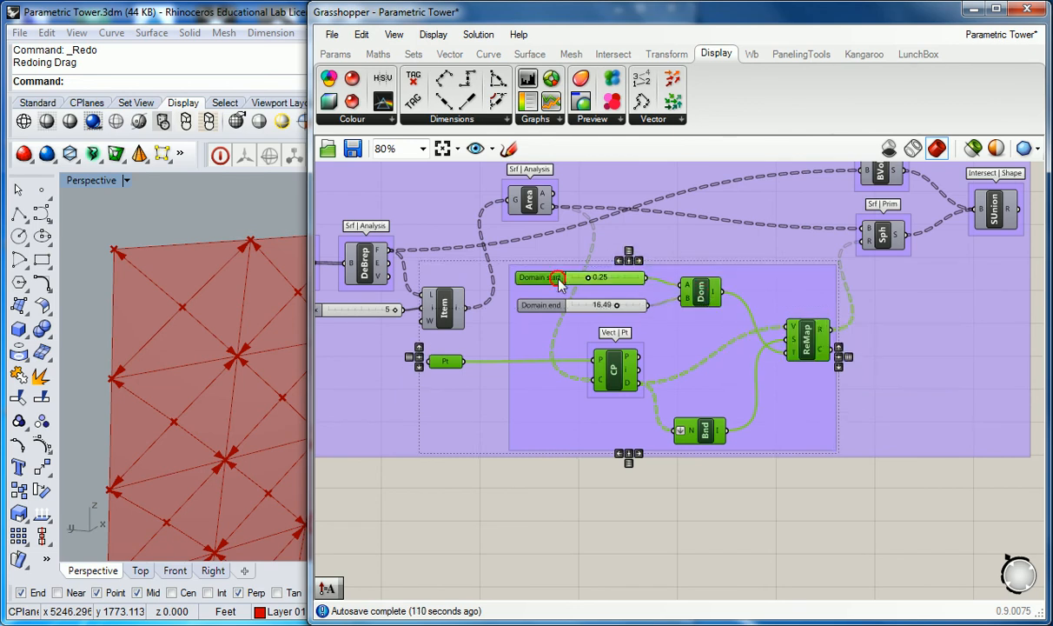
pyautogui.keyDown('shift'); pyautogui.click(553, 308); pyautogui.keyUp('shift')
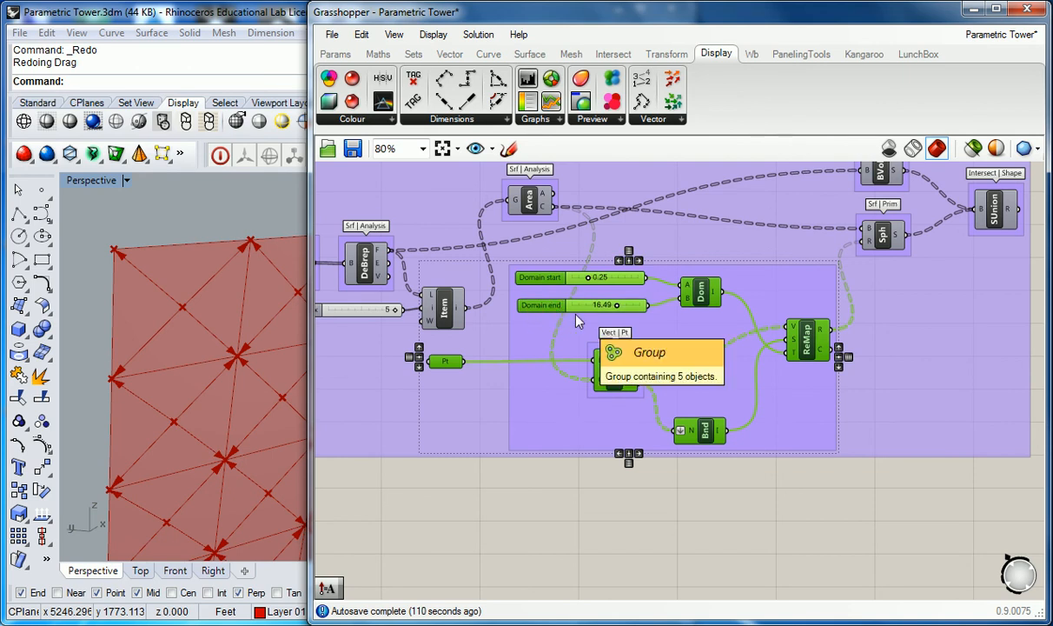
pyautogui.scroll(-5, 580, 317)
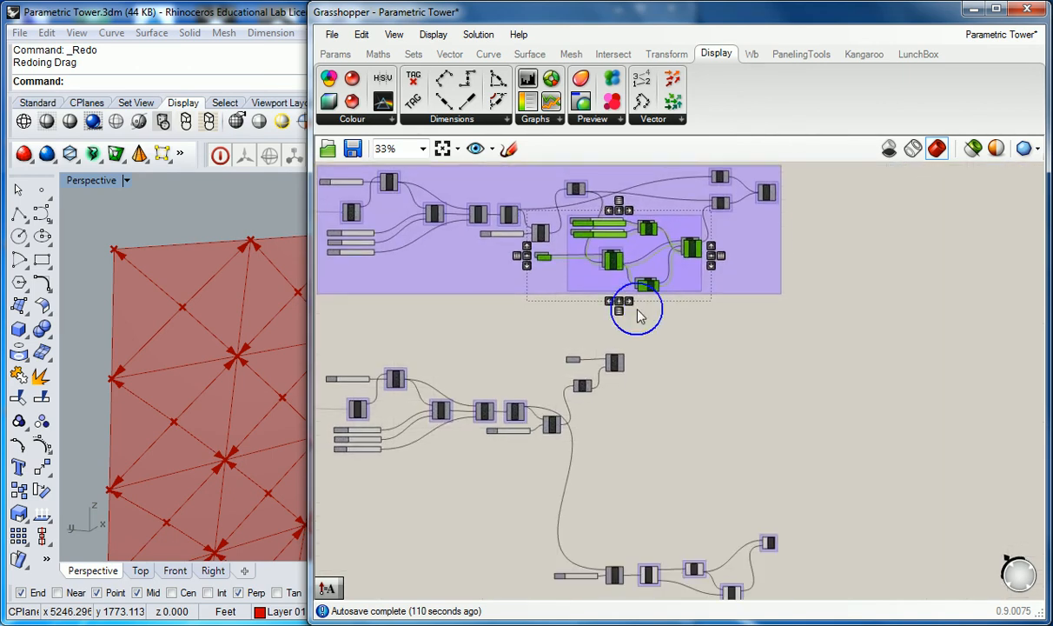
pyautogui.moveTo(616, 265); pyautogui.dragTo(860, 549)
pyautogui.moveTo(753, 477); pyautogui.dragTo(715, 314, button='right')
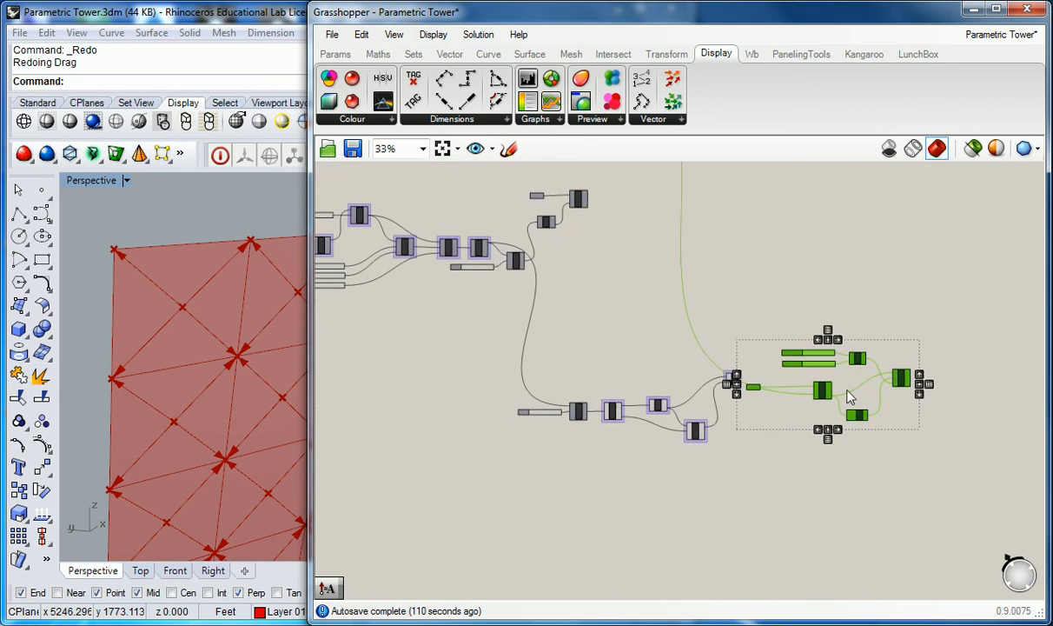
pyautogui.moveTo(824, 387); pyautogui.dragTo(826, 456)
pyautogui.click(793, 384)
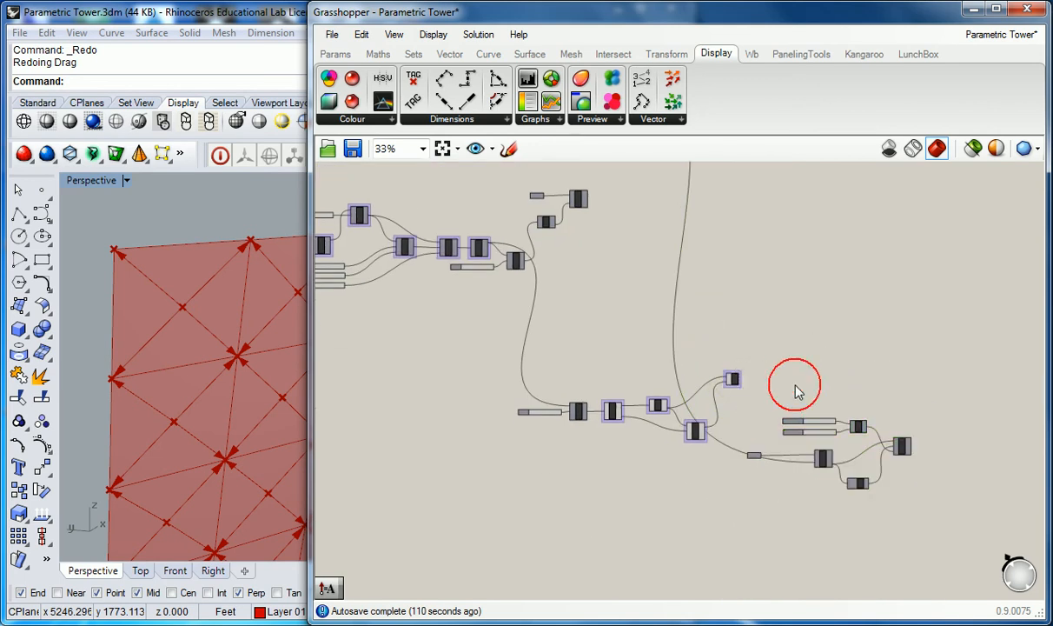
# Step: Move the copied Point parameter closer to the copied Closest Point component
pyautogui.scroll(2, 794, 401)
pyautogui.moveTo(796, 409); pyautogui.dragTo(752, 340, button='right')
pyautogui.scroll(1, 752, 344)
pyautogui.scroll(1, 694, 360)
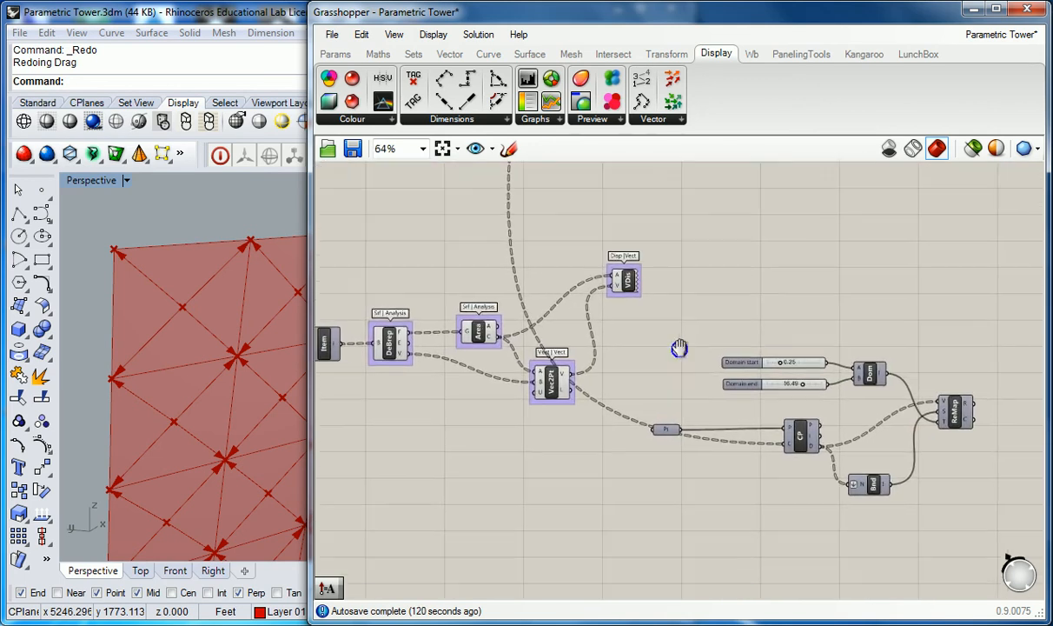
pyautogui.moveTo(659, 442); pyautogui.dragTo(736, 444)
pyautogui.click(688, 421)
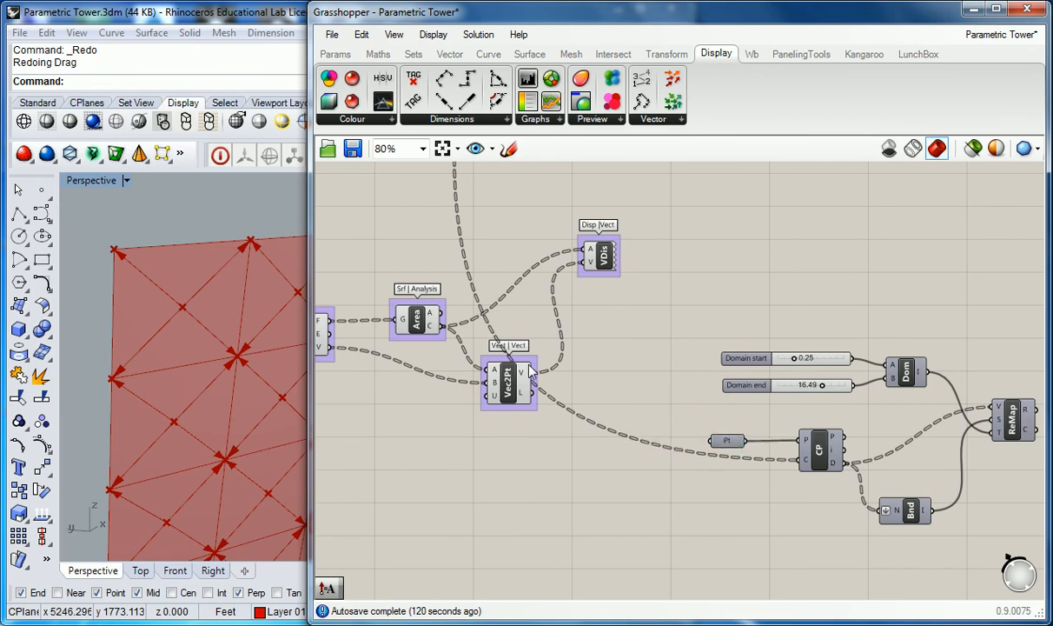
pyautogui.moveTo(700, 384); pyautogui.dragTo(616, 388, button='right')
pyautogui.scroll(-2, 665, 393)
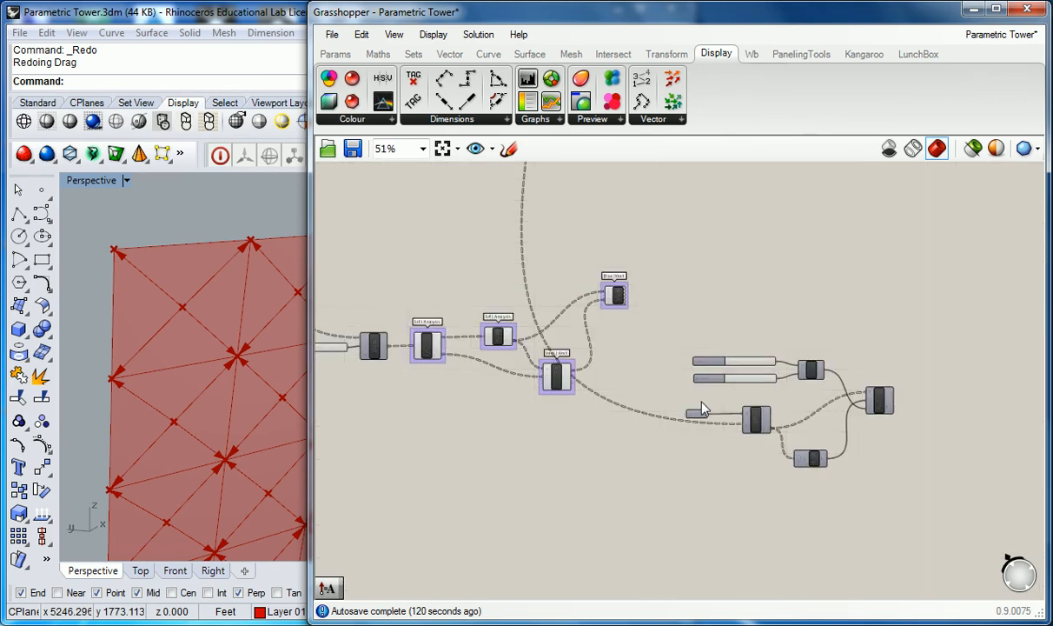
pyautogui.scroll(1, 636, 341)
pyautogui.moveTo(726, 429); pyautogui.dragTo(751, 443)
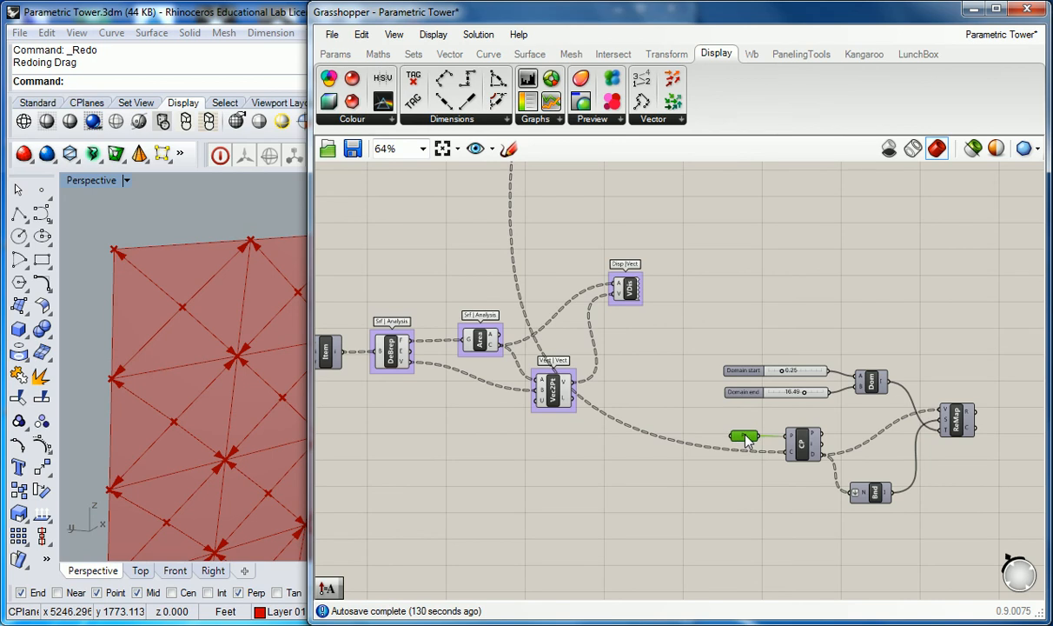
# Step: Connect the vector definition's Area centroid output C to the copied Closest Point's cloud input C, replacing its inherited source
pyautogui.moveTo(796, 463)
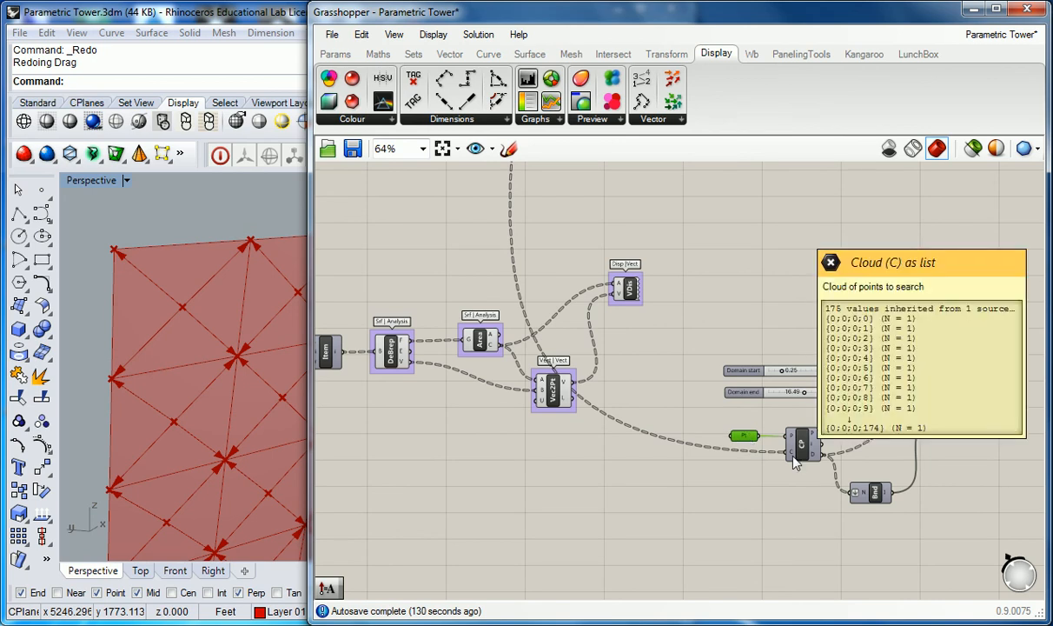
pyautogui.click(647, 406)
pyautogui.moveTo(509, 351); pyautogui.dragTo(566, 341, button='right')
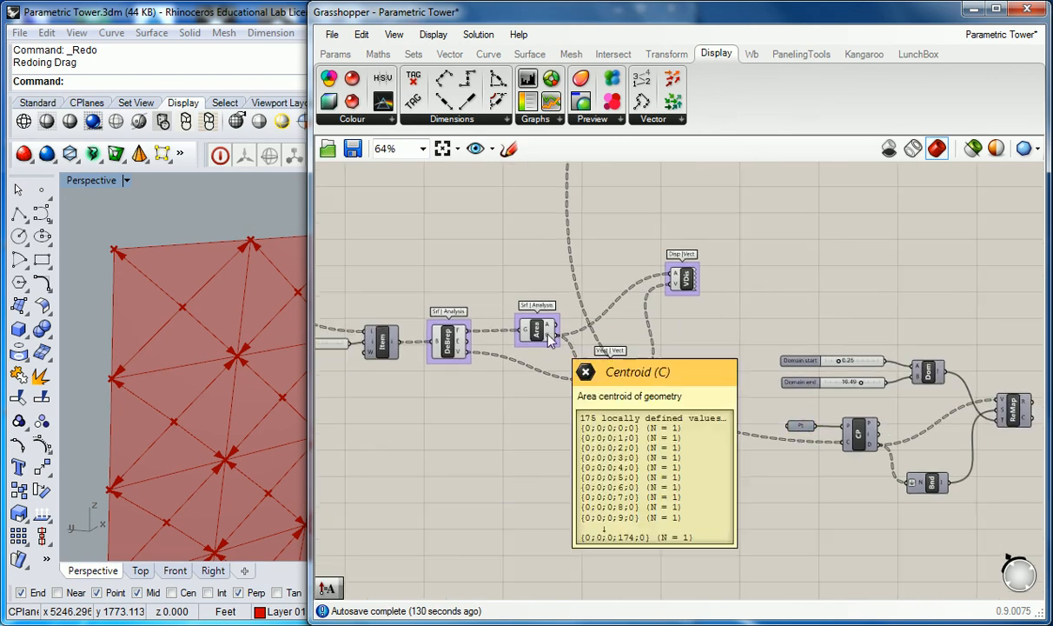
pyautogui.moveTo(556, 335); pyautogui.dragTo(840, 443)
pyautogui.moveTo(767, 387); pyautogui.dragTo(705, 374, button='right')
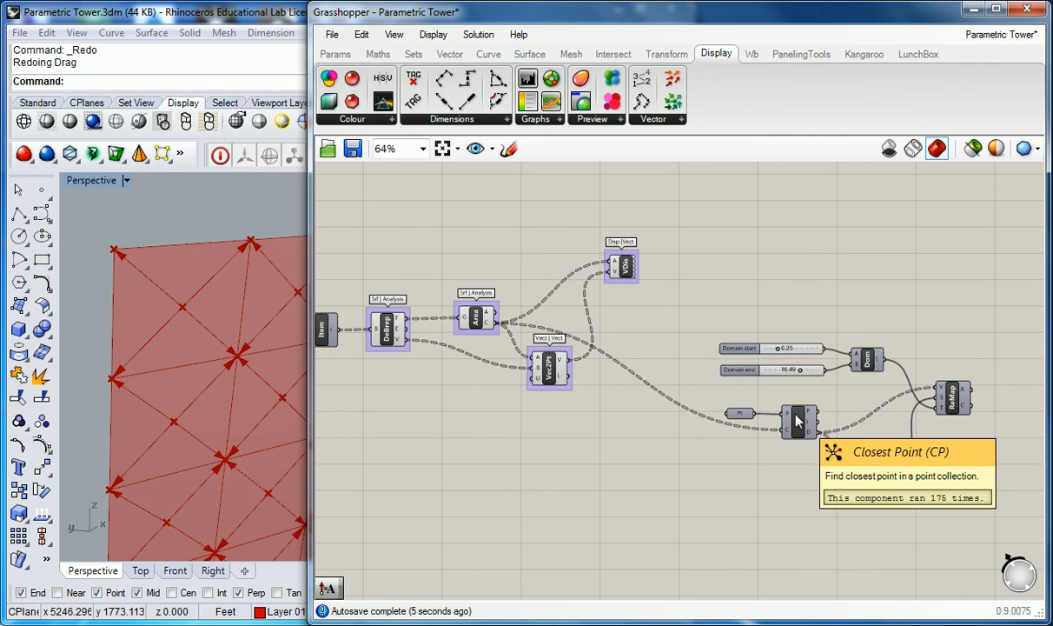
# Step: Examine the copied Closest Point, Bounds, Domain and Remap Numbers network alongside the facade vectors in the perspective view
pyautogui.moveTo(817, 308); pyautogui.dragTo(774, 287, button='right')
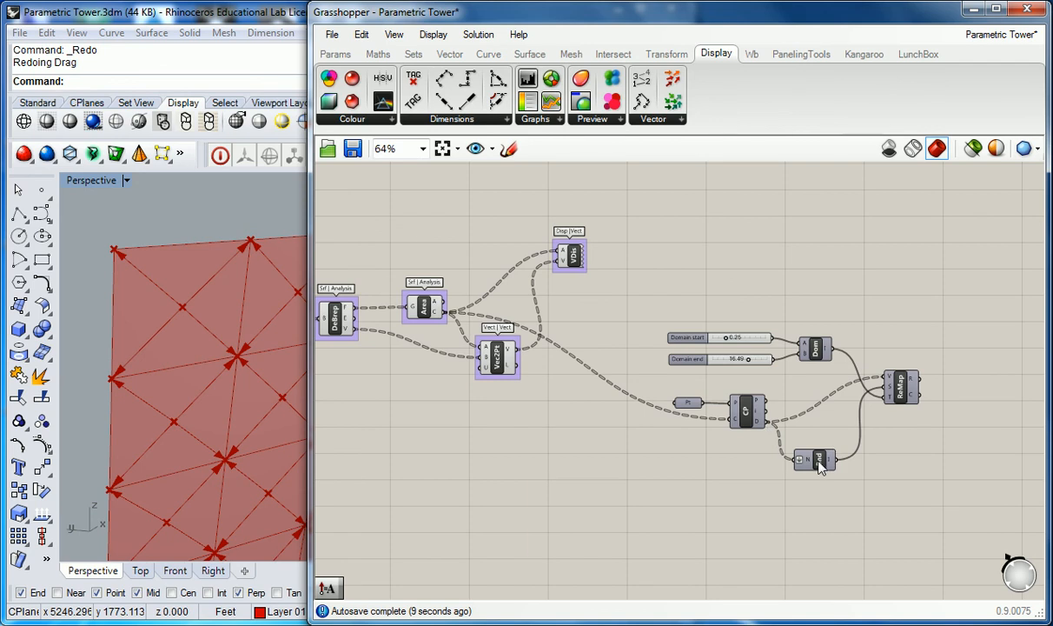
pyautogui.moveTo(831, 467)
pyautogui.moveTo(866, 407); pyautogui.dragTo(827, 406, button='right')
pyautogui.moveTo(851, 386)
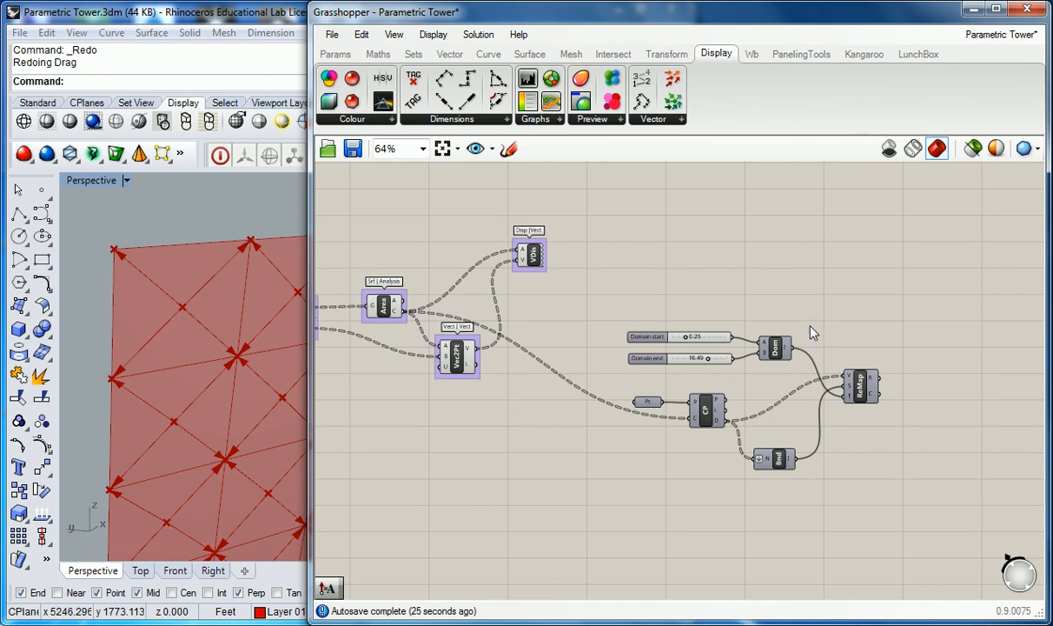
pyautogui.moveTo(816, 327); pyautogui.dragTo(739, 329, button='right')
pyautogui.scroll(3, 635, 348)
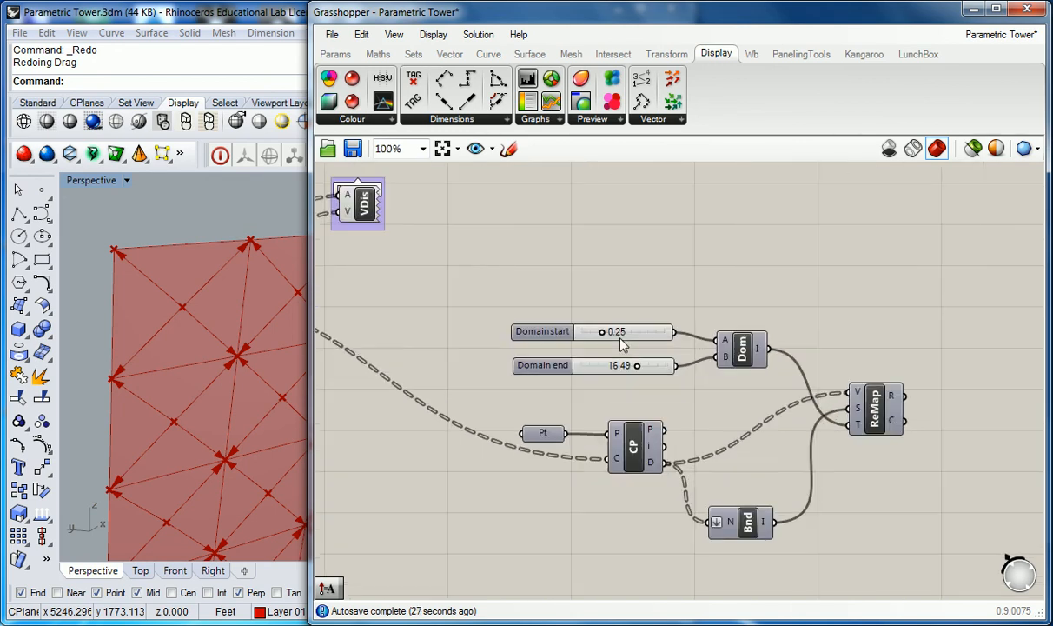
pyautogui.scroll(-2, 693, 308)
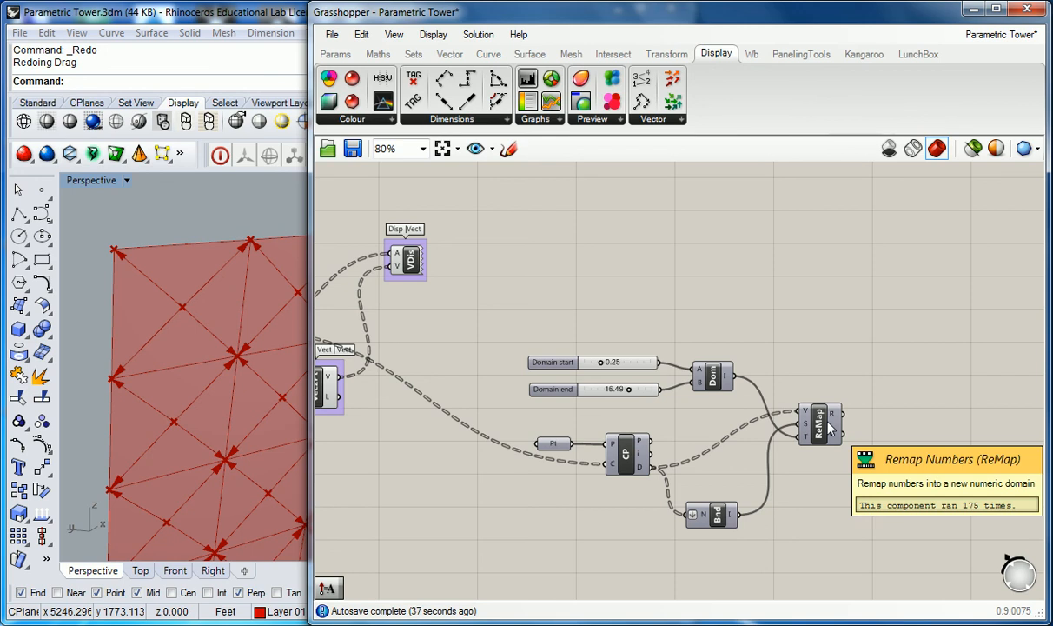
pyautogui.moveTo(224, 287); pyautogui.dragTo(182, 276, button='right')
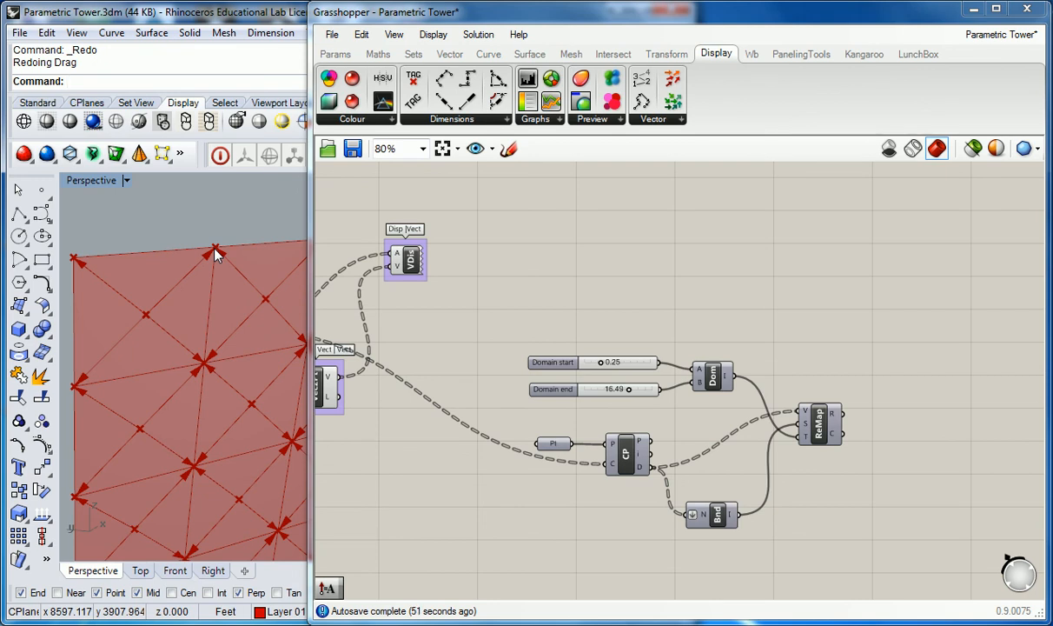
pyautogui.moveTo(193, 246); pyautogui.dragTo(207, 249, button='right')
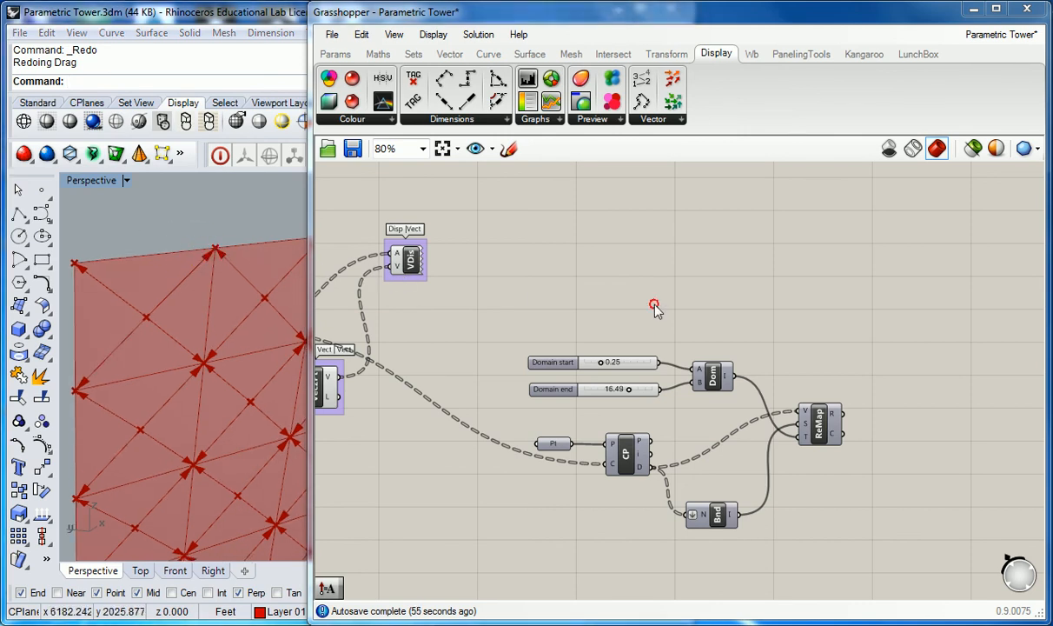
pyautogui.scroll(-3, 654, 310)
pyautogui.scroll(6, 760, 331)
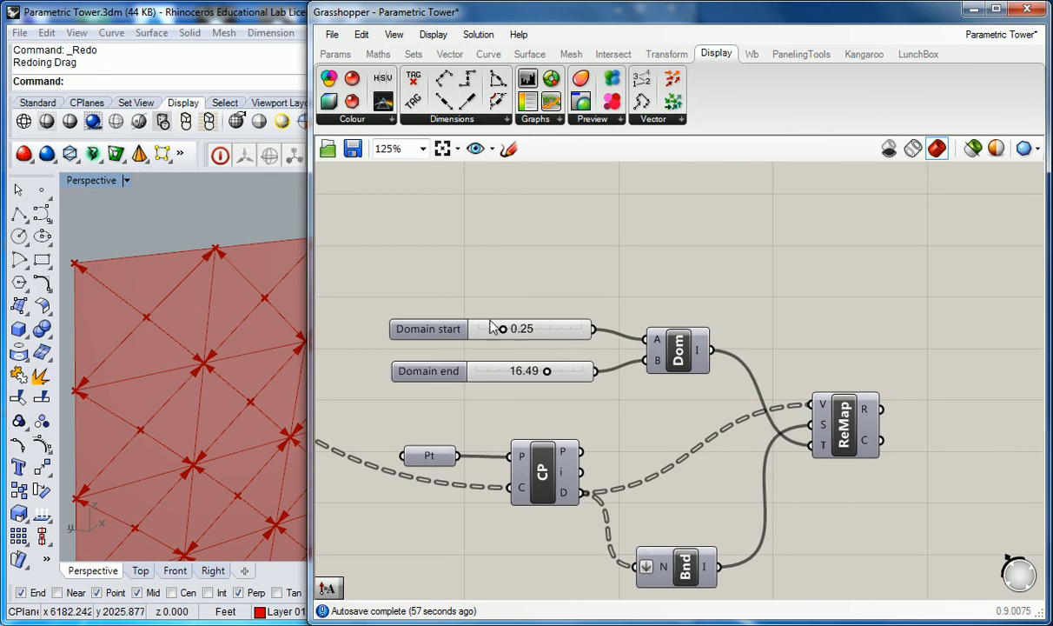
# Step: Set the copied Remap Numbers target domain to 0.25 for Domain start and 1.00 for Domain end
pyautogui.doubleClick(504, 329)
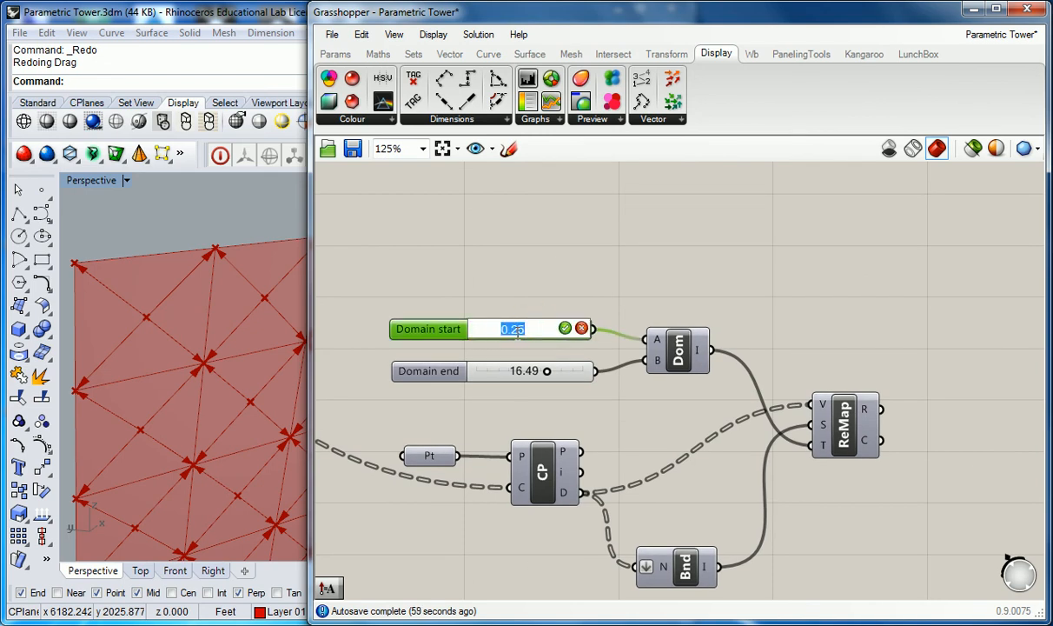
pyautogui.click(566, 329)
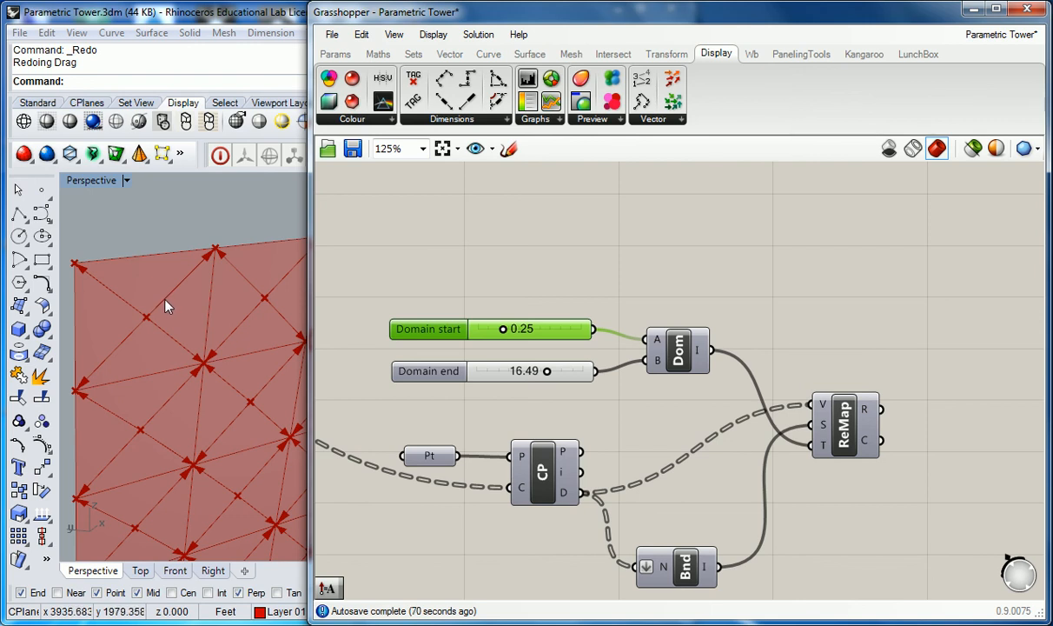
pyautogui.doubleClick(541, 372)
pyautogui.write('1')
pyautogui.press('Return')
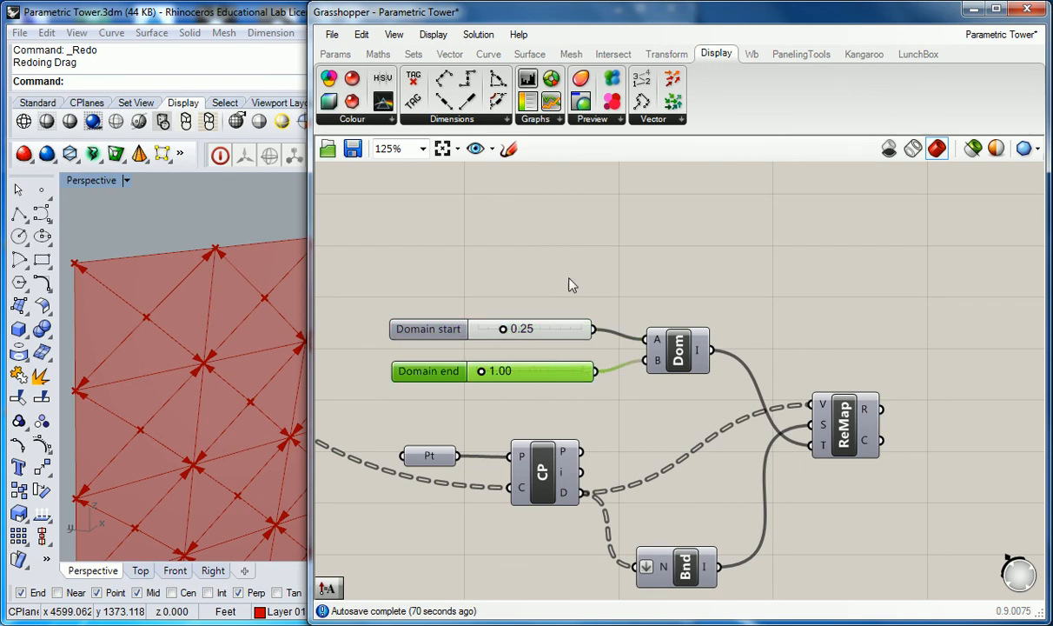
pyautogui.click(559, 304)
pyautogui.scroll(-2, 608, 322)
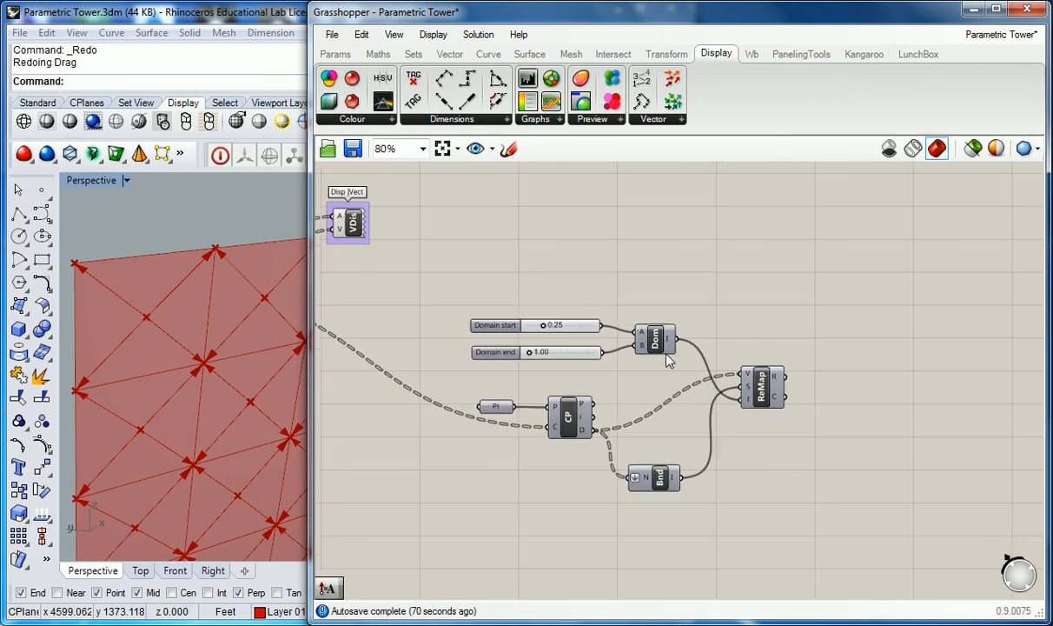
# Step: Move the whole copied attractor network, including its domain sliders, closer to the Vector 2Pt and Vector Display components
pyautogui.moveTo(775, 380)
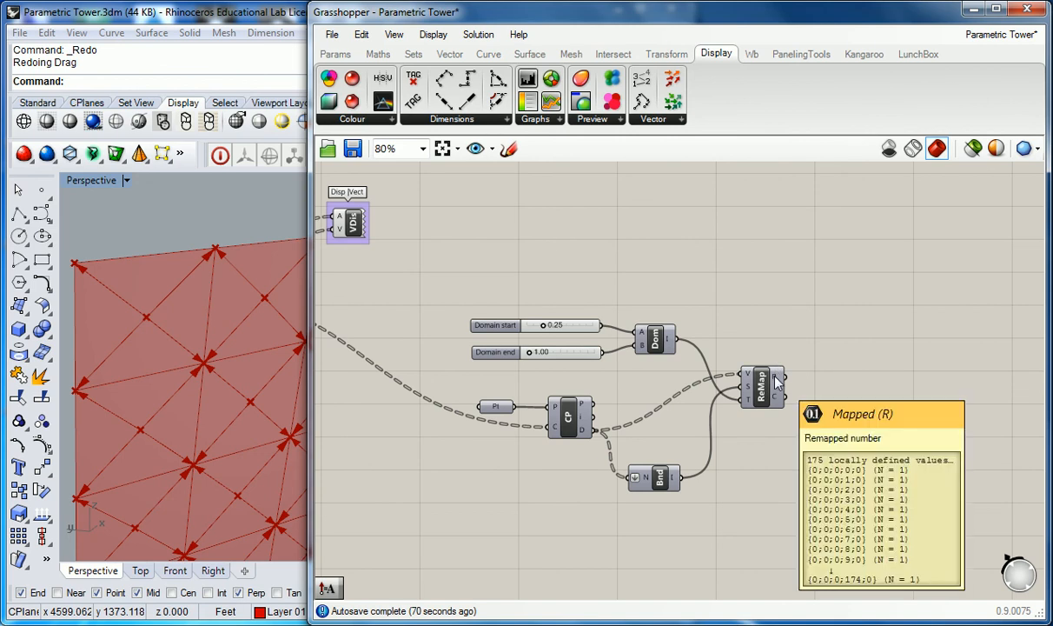
pyautogui.moveTo(715, 304); pyautogui.dragTo(895, 283, button='right')
pyautogui.moveTo(680, 253); pyautogui.dragTo(1036, 483)
pyautogui.moveTo(1002, 377); pyautogui.dragTo(916, 251)
pyautogui.moveTo(705, 355); pyautogui.dragTo(740, 356, button='right')
# Step: Widen the Grasshopper window and tighten the spacing of the Deconstruct Brep, Area, Vector 2Pt and Vector Display components
pyautogui.moveTo(310, 387); pyautogui.dragTo(242, 391)
pyautogui.scroll(3, 190, 365)
pyautogui.moveTo(309, 376); pyautogui.dragTo(349, 377, button='right')
pyautogui.click(401, 310)
pyautogui.moveTo(404, 315); pyautogui.dragTo(386, 314)
pyautogui.click(447, 301)
pyautogui.moveTo(502, 325); pyautogui.dragTo(456, 326)
pyautogui.moveTo(597, 395); pyautogui.dragTo(532, 388)
pyautogui.moveTo(686, 260); pyautogui.dragTo(608, 219)
# Step: Shift the copied attractor network beside the vector components and place its two domain sliders just above the Point parameter
pyautogui.moveTo(684, 192); pyautogui.dragTo(992, 404)
pyautogui.moveTo(824, 333); pyautogui.dragTo(725, 321)
pyautogui.click(664, 267)
pyautogui.moveTo(687, 206); pyautogui.dragTo(631, 289)
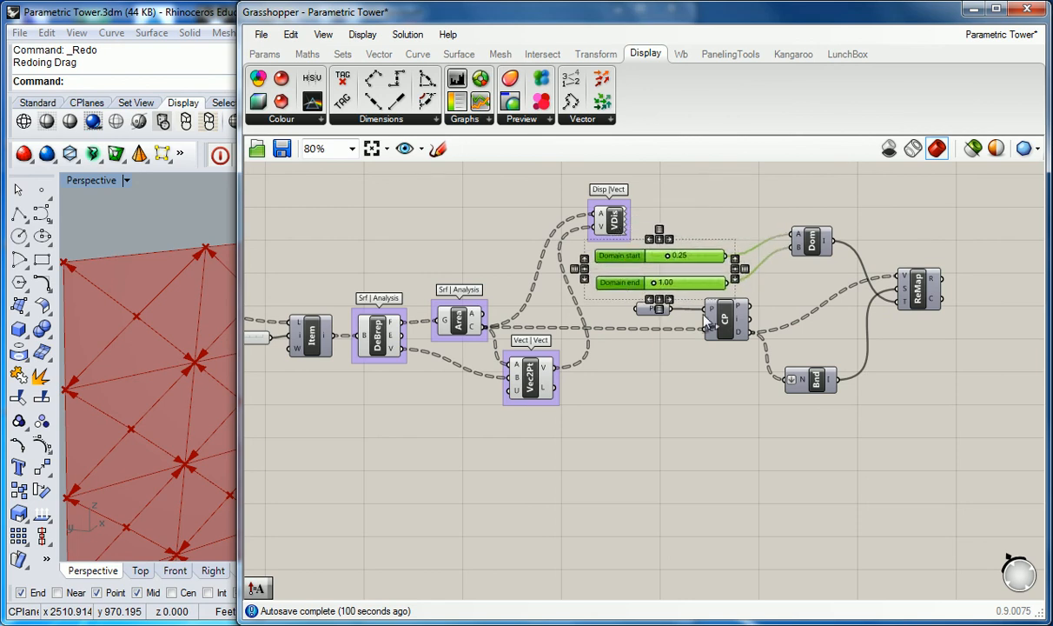
# Step: Move the Point parameter and Closest Point component together so they sit directly beneath the domain sliders
pyautogui.click(670, 352)
pyautogui.moveTo(611, 380); pyautogui.dragTo(841, 293)
pyautogui.moveTo(725, 322); pyautogui.dragTo(693, 322)
pyautogui.click(720, 401)
# Step: Arrange the copied Bounds, Domain and Remap Numbers components compactly beside the Closest Point component
pyautogui.moveTo(812, 379); pyautogui.dragTo(761, 373)
pyautogui.moveTo(915, 287); pyautogui.dragTo(900, 349)
pyautogui.click(816, 283)
pyautogui.moveTo(812, 249); pyautogui.dragTo(769, 313)
pyautogui.moveTo(764, 383); pyautogui.dragTo(780, 387)
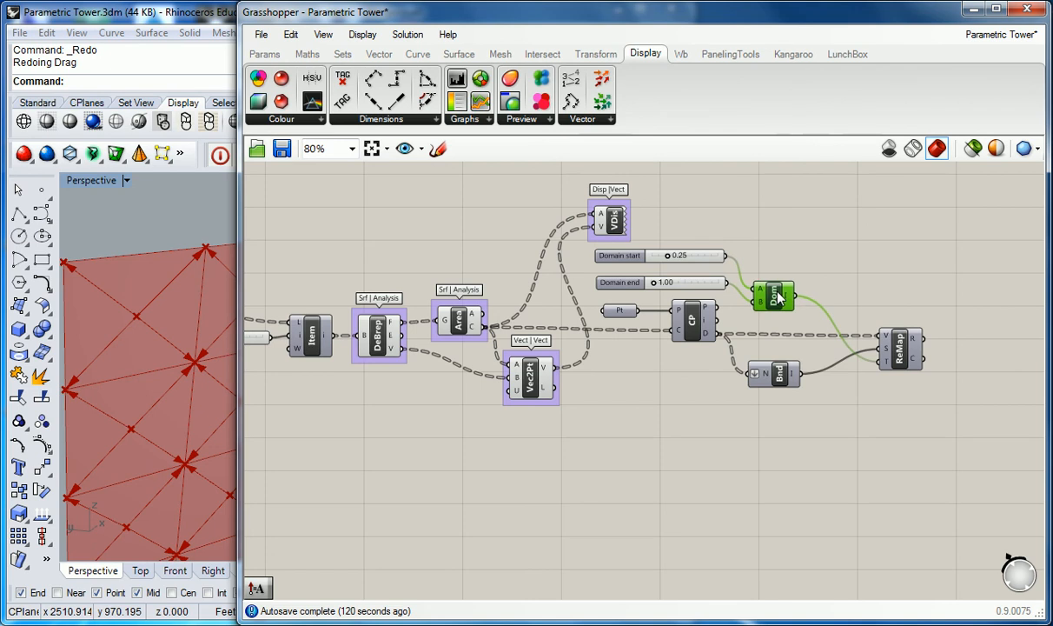
pyautogui.moveTo(914, 360); pyautogui.dragTo(878, 364)
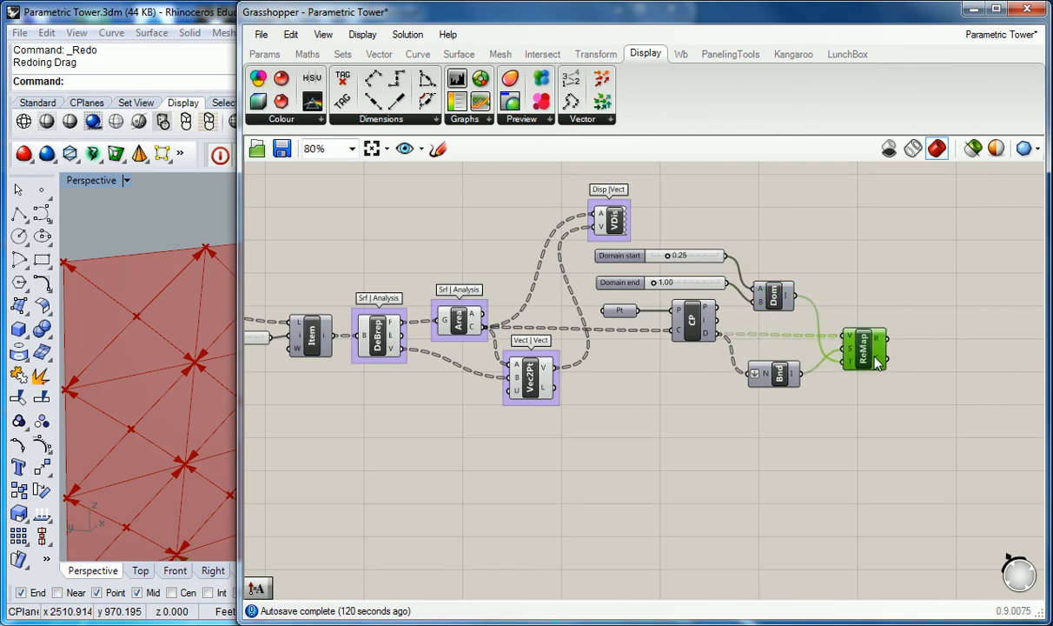
pyautogui.click(588, 305)
pyautogui.moveTo(587, 305); pyautogui.dragTo(710, 294, button='right')
pyautogui.click(956, 270)
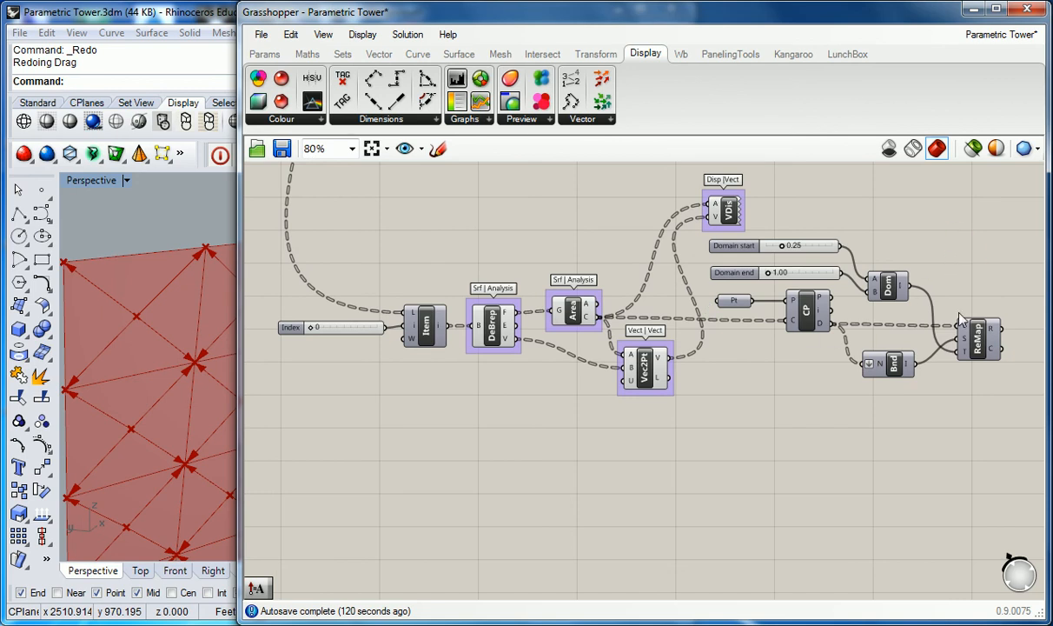